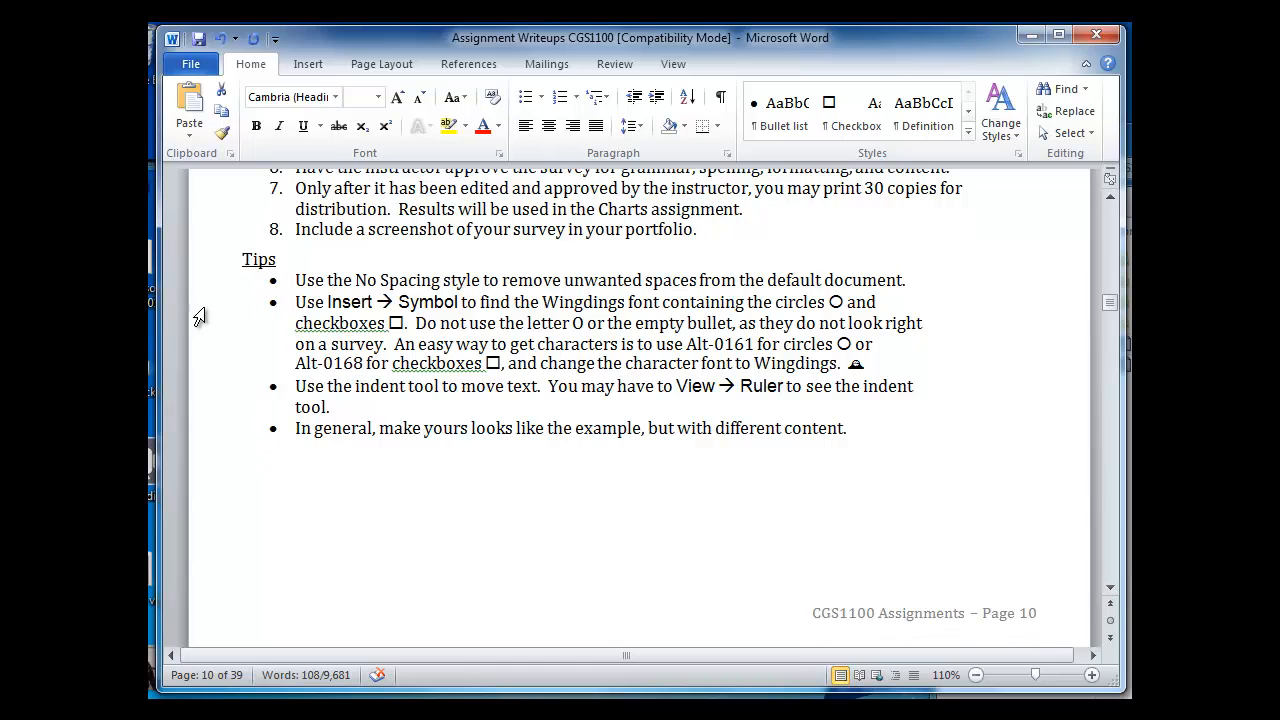
Review the Tips section on inserting Wingdings circles and checkboxes and using the ruler's indent tool.
{"action": "left_click_drag", "start_coordinate": [198, 310], "coordinate": [196, 322]}
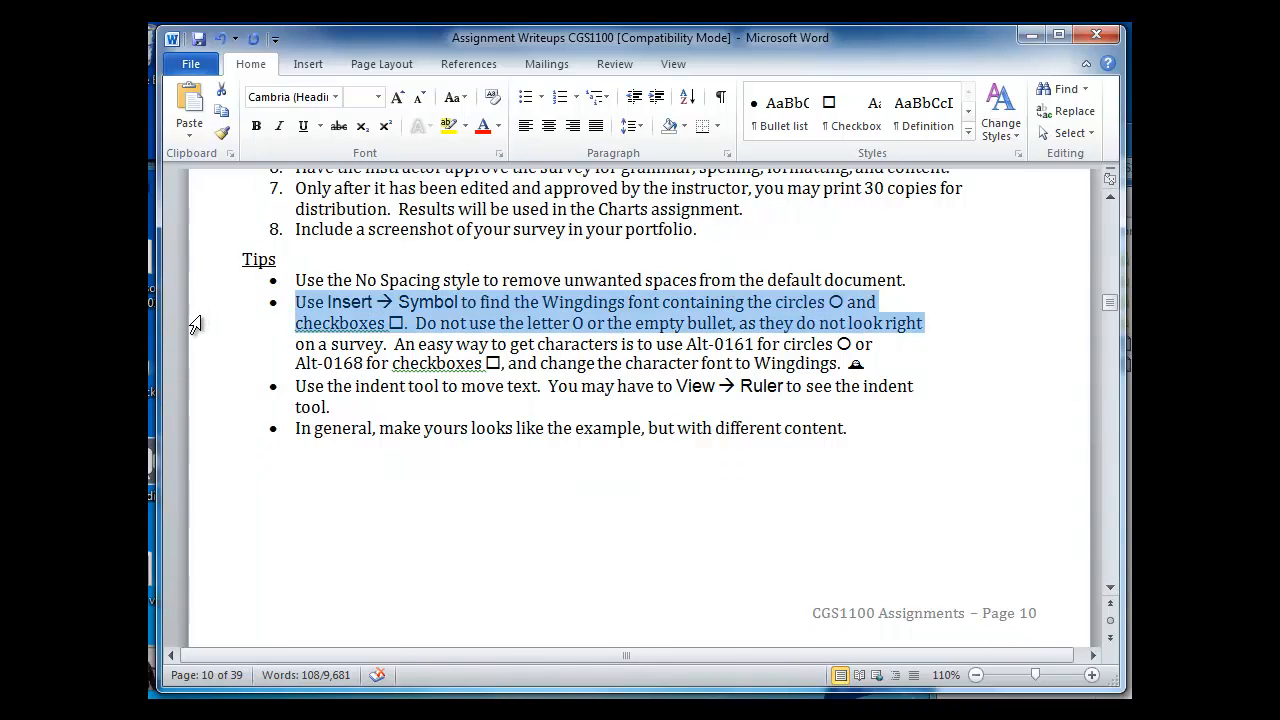
{"action": "left_click", "coordinate": [829, 302]}
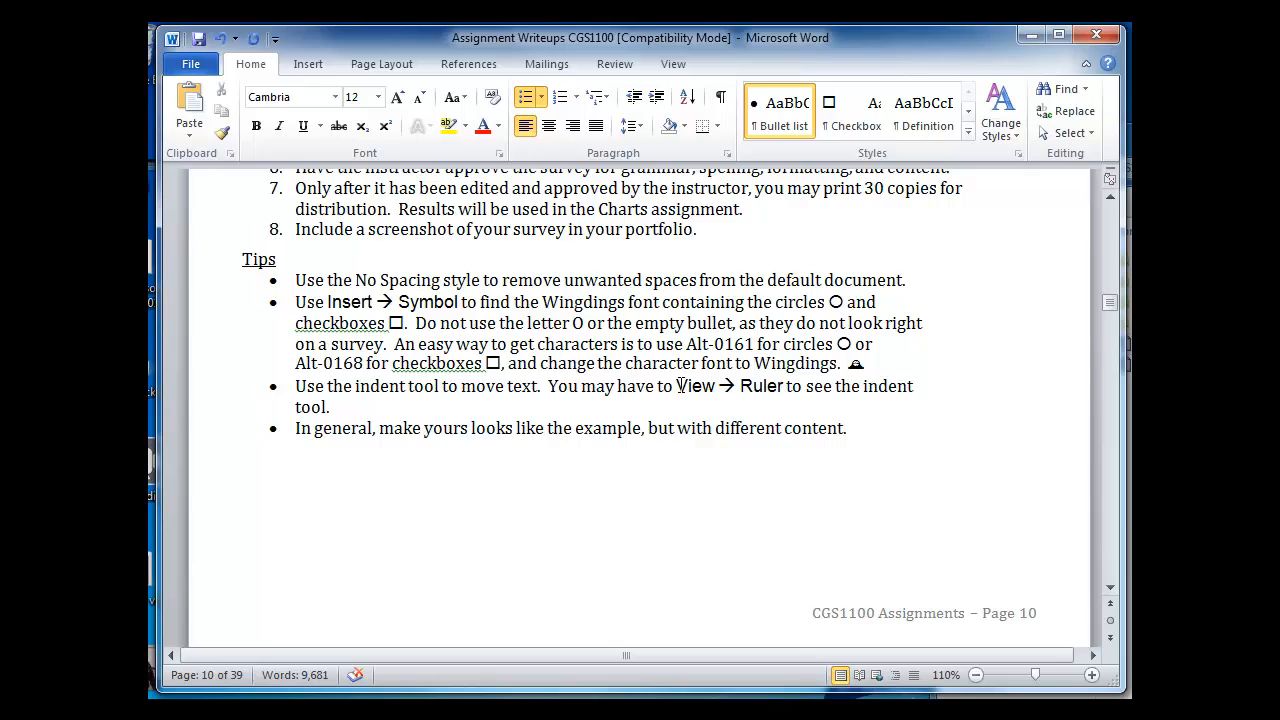
{"action": "left_click_drag", "start_coordinate": [680, 385], "coordinate": [780, 390]}
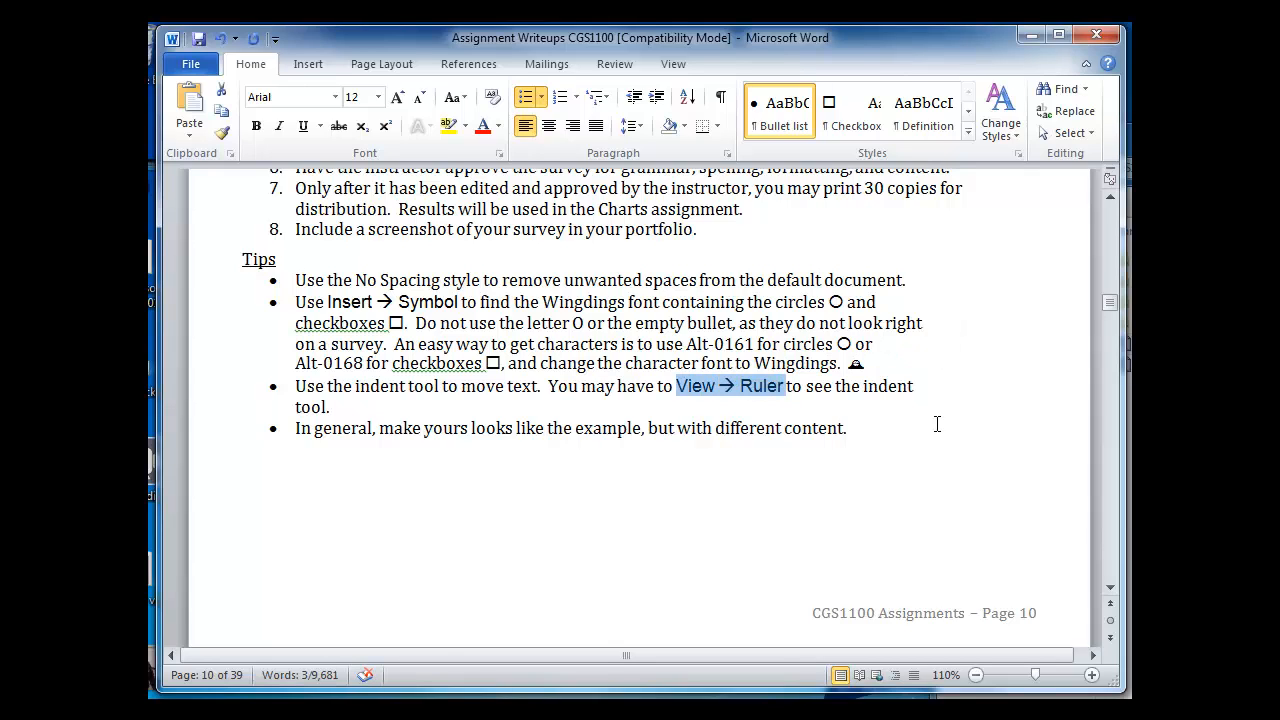
{"action": "left_click", "coordinate": [742, 406]}
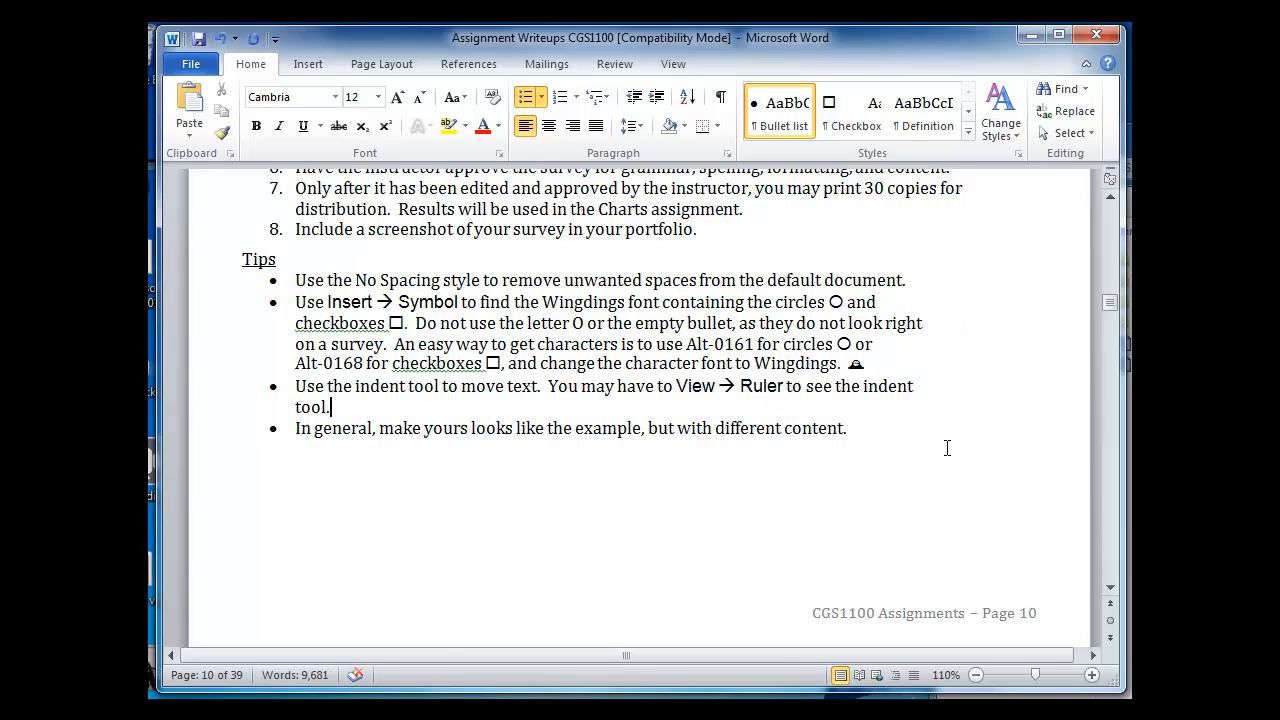
Examine the Option response question section, including its explanation and the two example questions with circle answer choices.
{"action": "left_click", "coordinate": [1112, 590]}
{"action": "left_click_drag", "start_coordinate": [1112, 590], "coordinate": [1112, 590]}
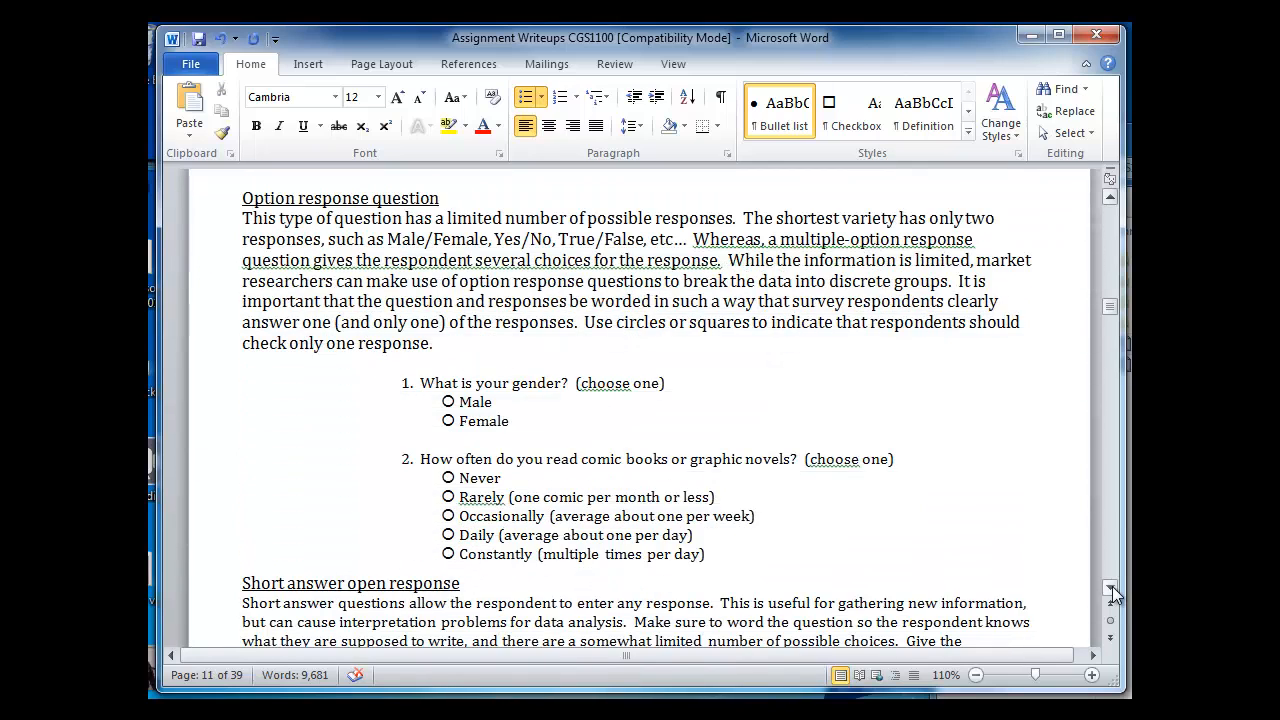
{"action": "left_click", "coordinate": [216, 205]}
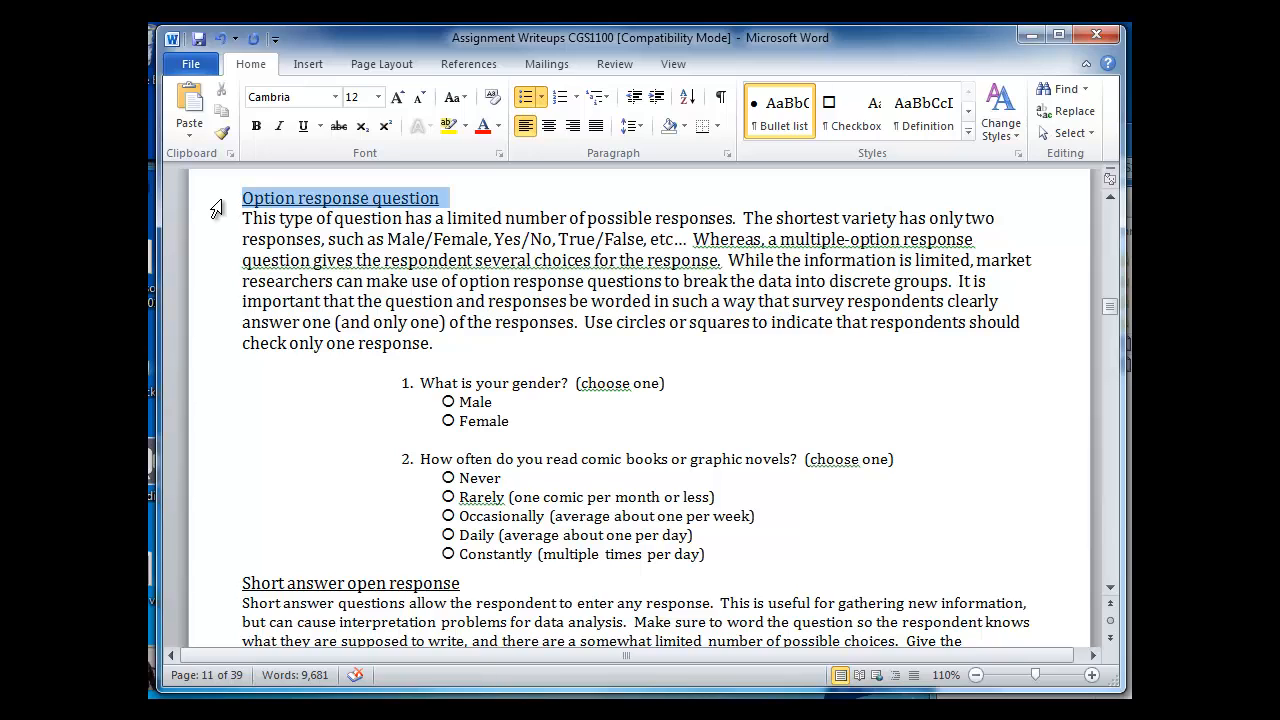
{"action": "left_click_drag", "start_coordinate": [216, 205], "coordinate": [190, 345]}
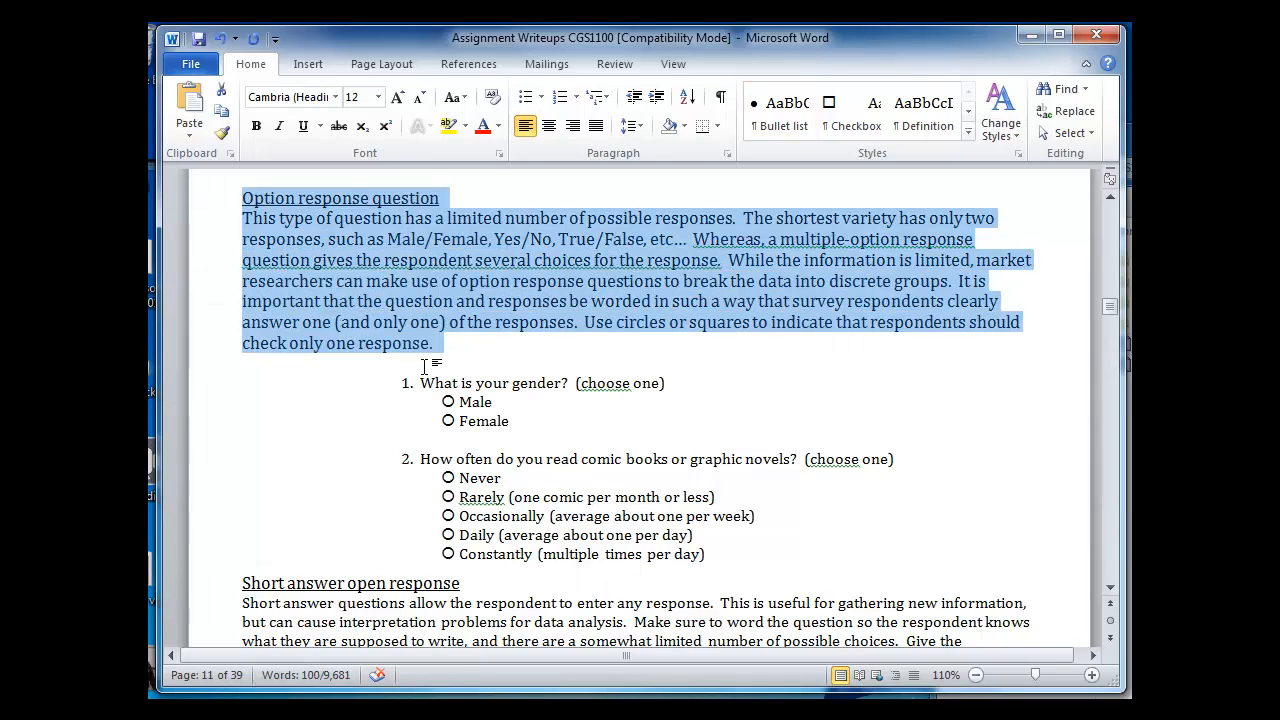
{"action": "left_click_drag", "start_coordinate": [214, 390], "coordinate": [220, 566]}
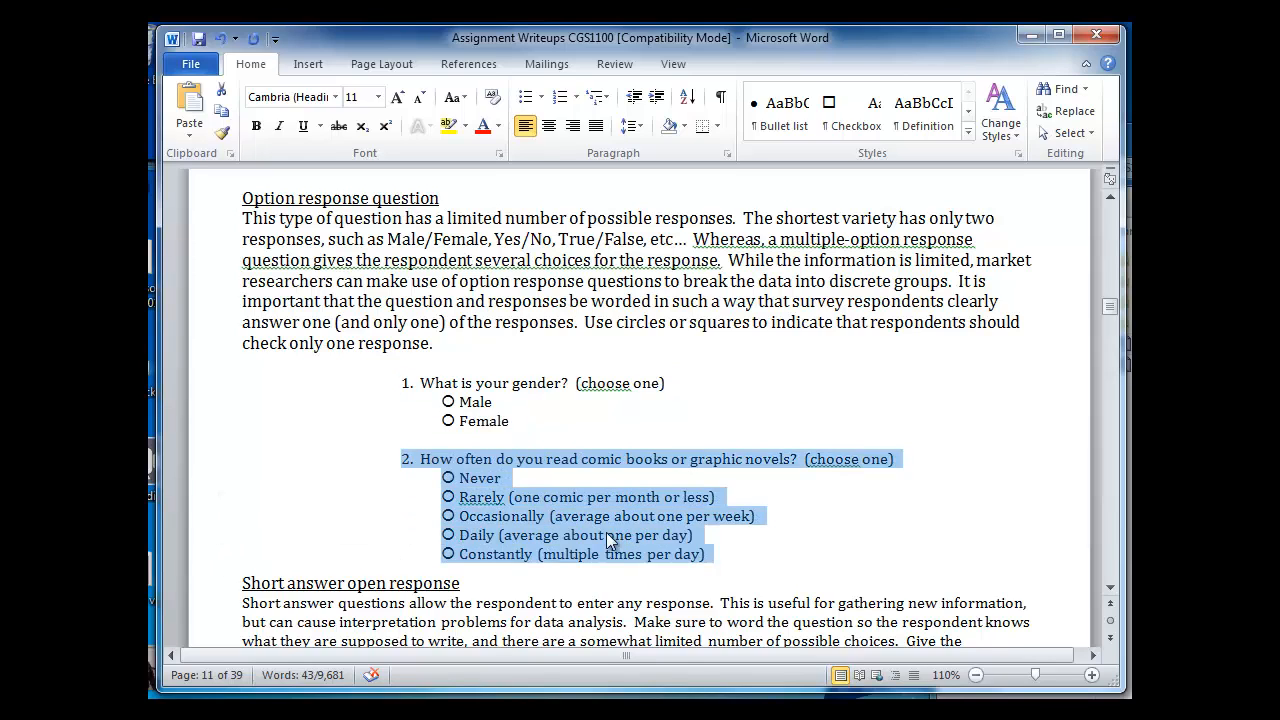
{"action": "left_click", "coordinate": [536, 480]}
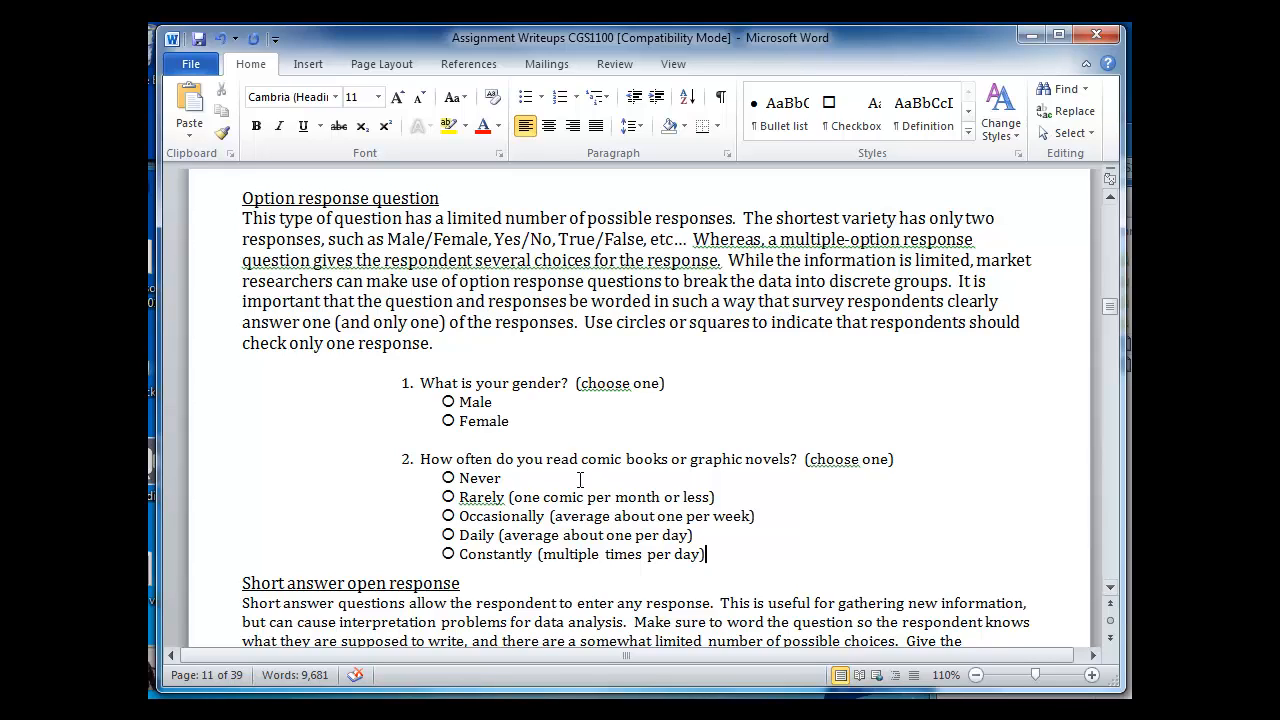
{"action": "left_click_drag", "start_coordinate": [712, 555], "coordinate": [445, 478]}
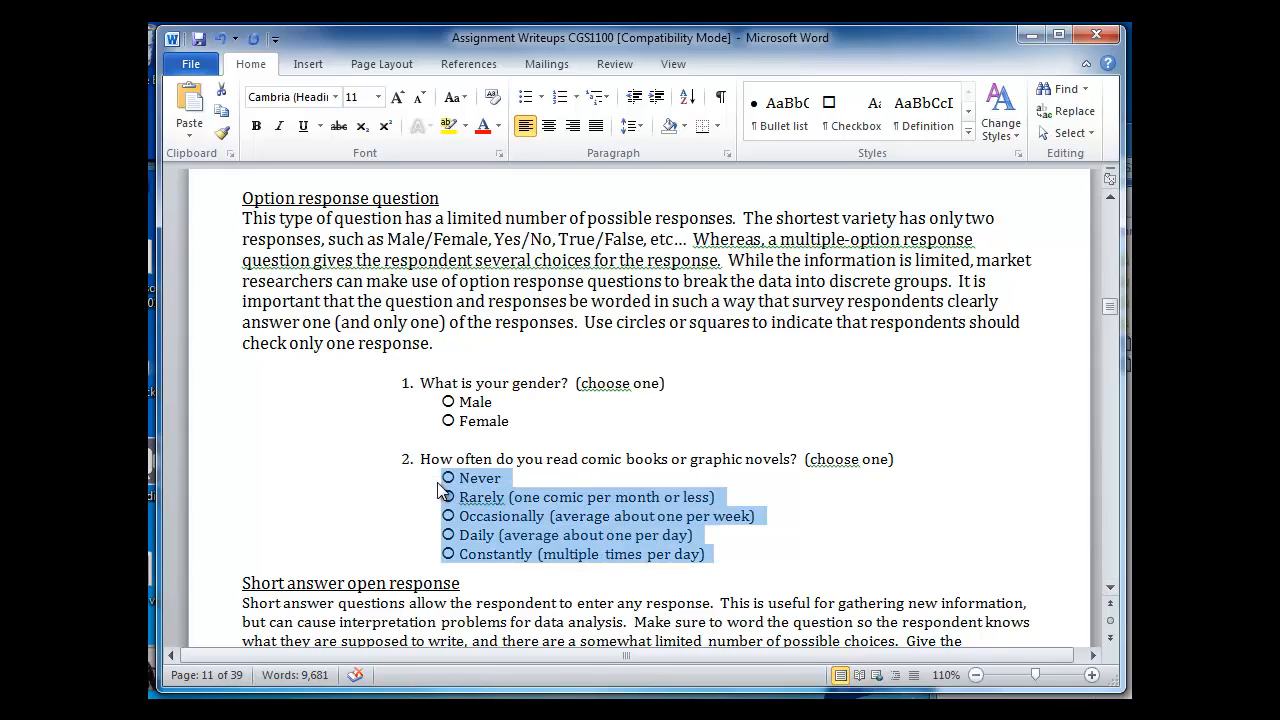
Read the Short answer open response examples and the Formatting requirements for the survey.
{"action": "left_click", "coordinate": [1110, 588]}
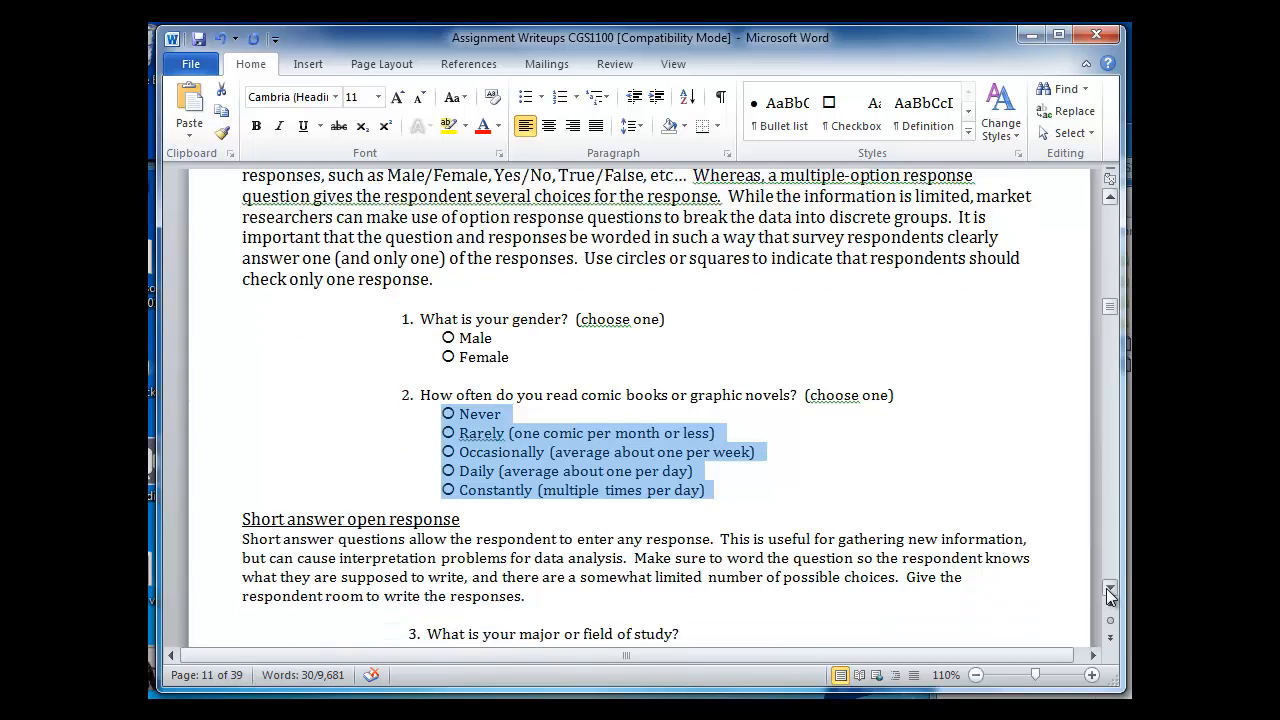
{"action": "left_click", "coordinate": [1110, 592]}
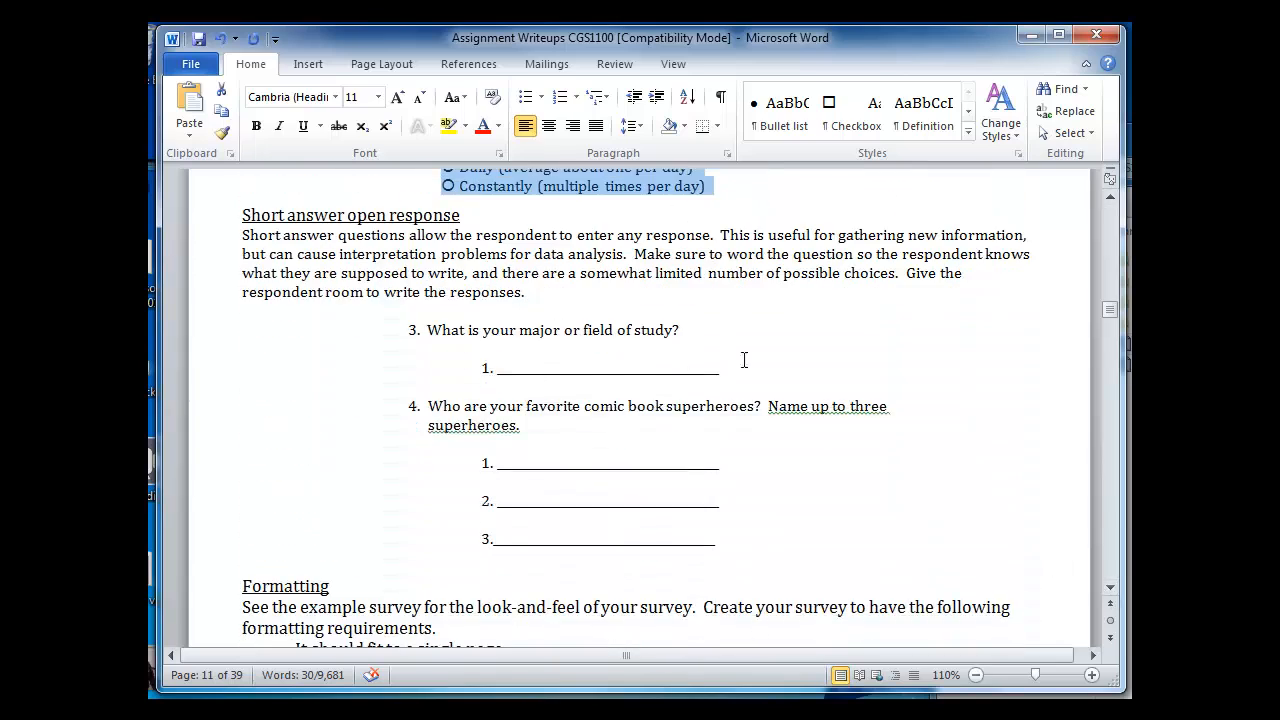
{"action": "left_click", "coordinate": [1111, 588]}
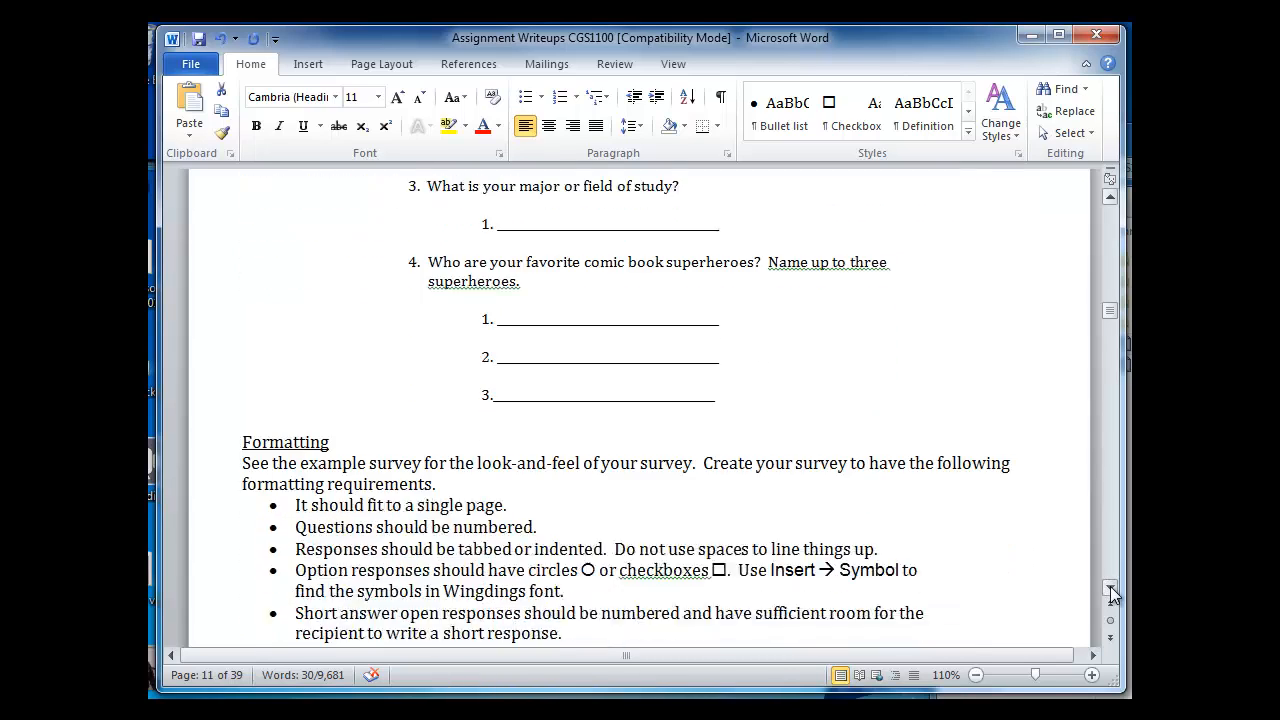
{"action": "left_click", "coordinate": [1112, 592]}
{"action": "left_click", "coordinate": [1112, 592]}
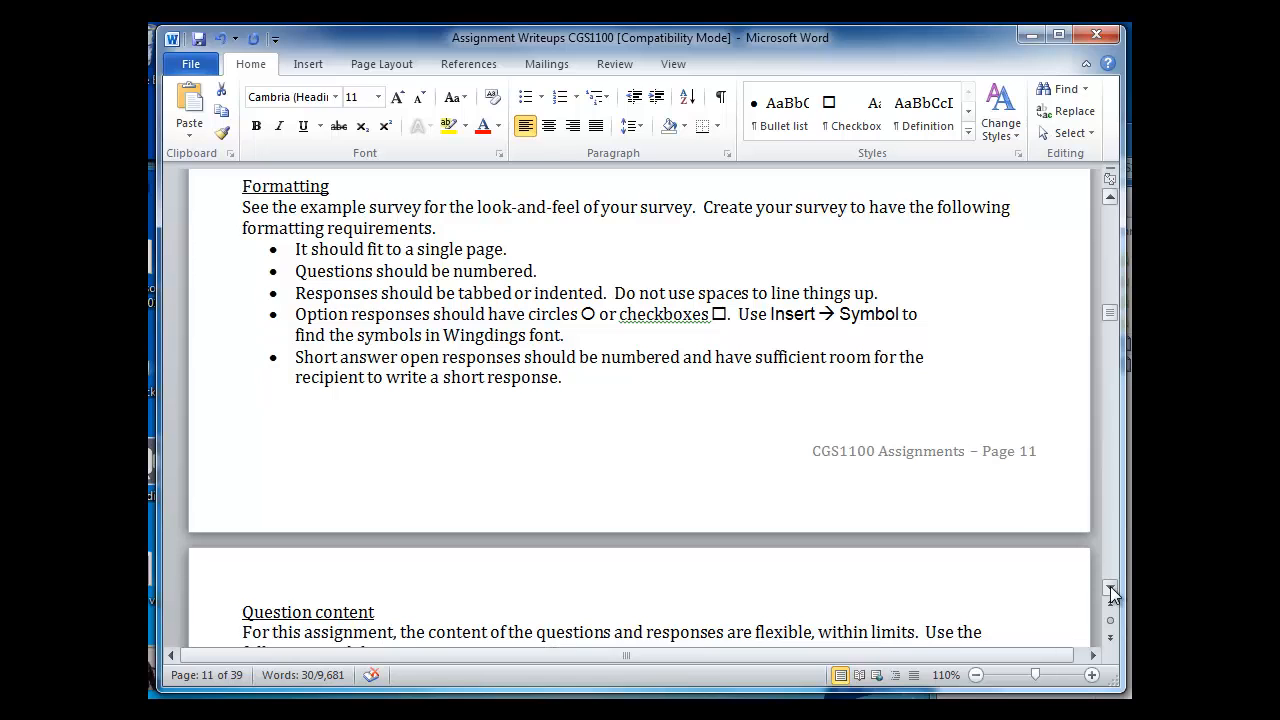
Read the Question content guidelines on anonymity, topic and interesting questions.
{"action": "left_click", "coordinate": [1112, 592]}
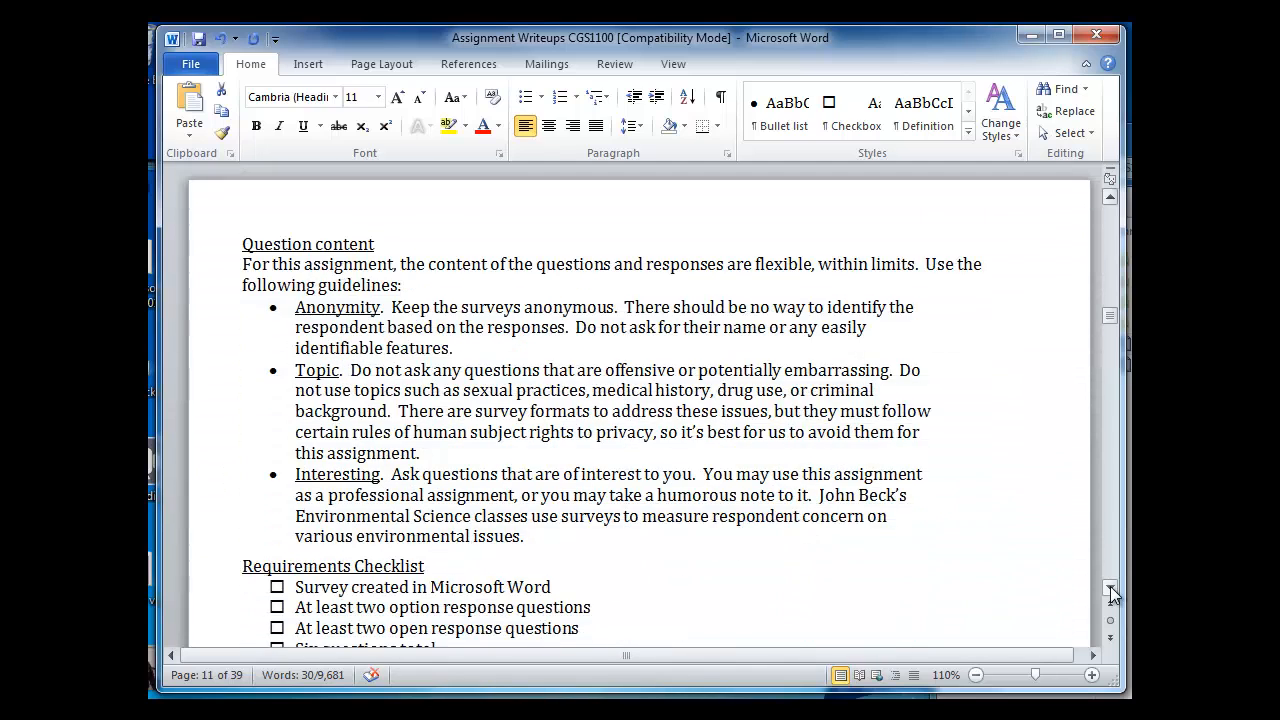
{"action": "left_click", "coordinate": [1112, 592]}
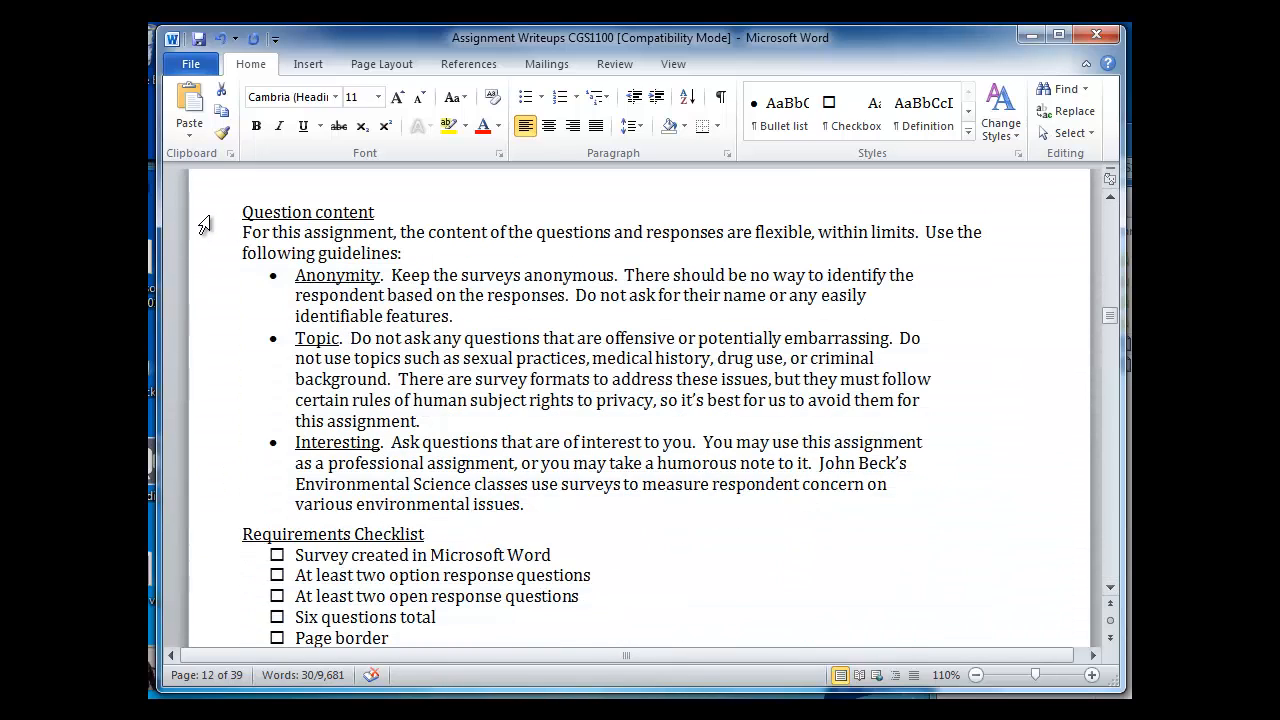
{"action": "left_click_drag", "start_coordinate": [202, 219], "coordinate": [195, 317]}
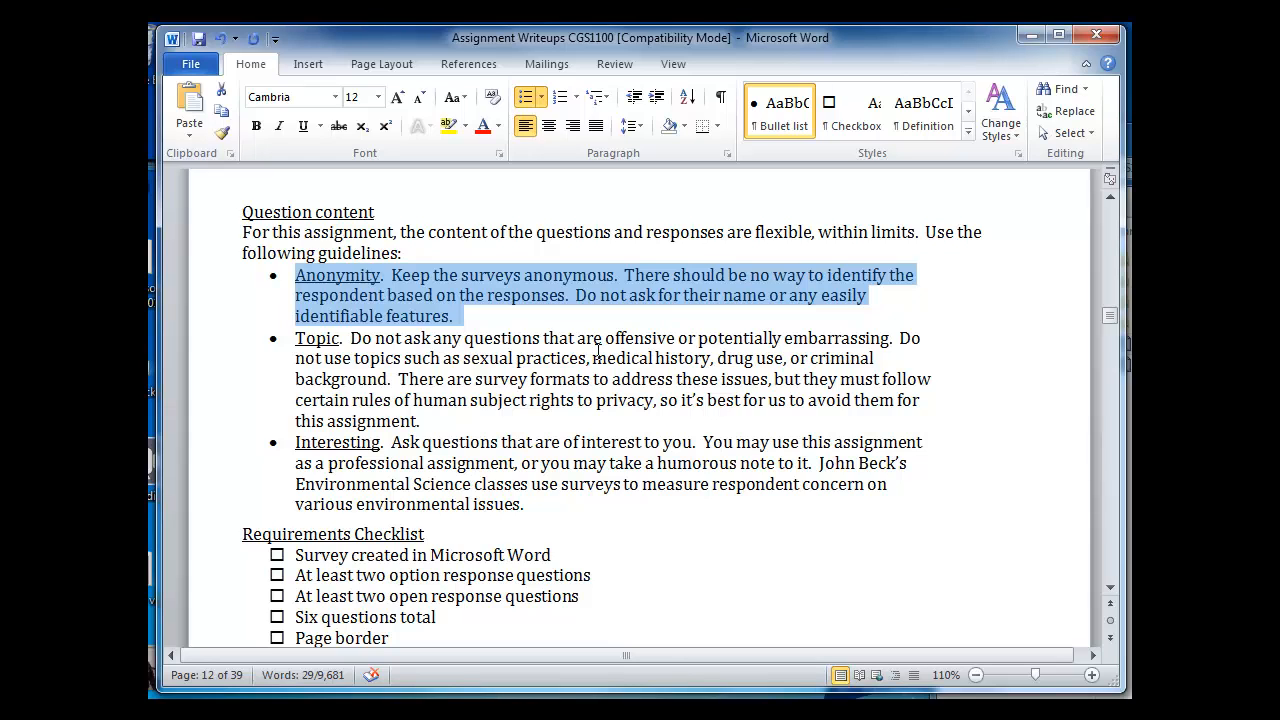
{"action": "left_click_drag", "start_coordinate": [422, 421], "coordinate": [282, 337]}
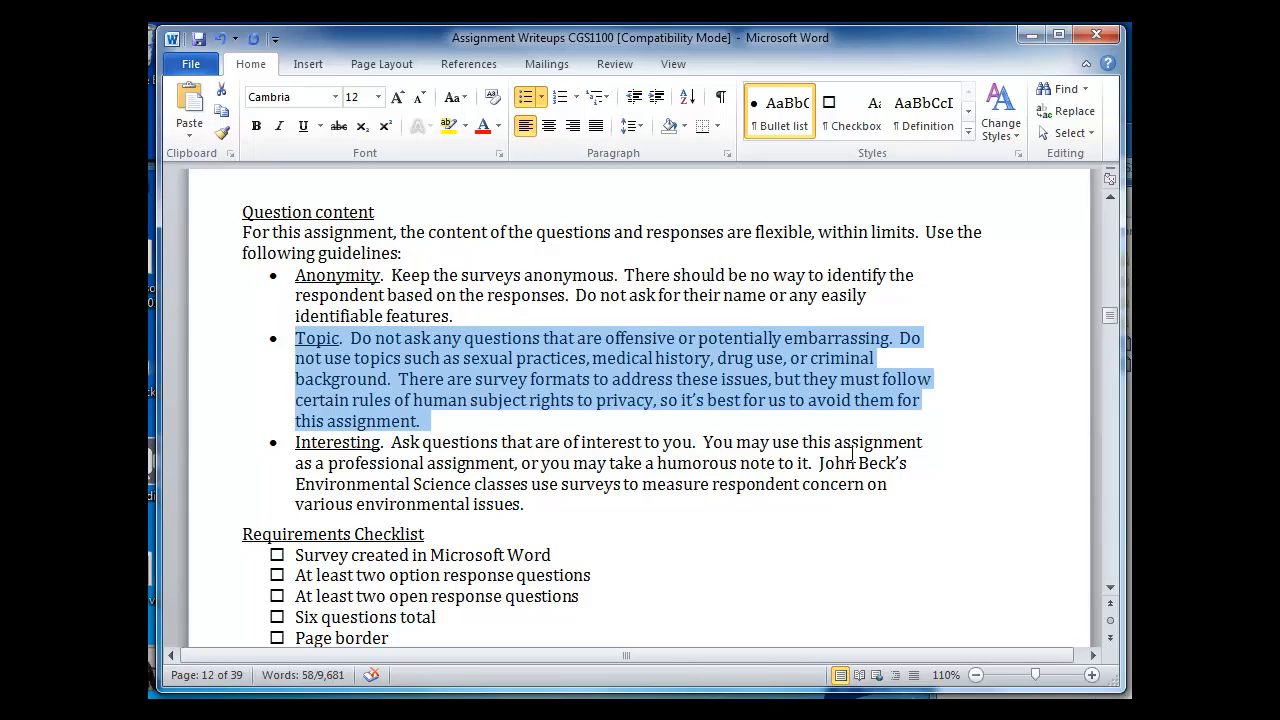
{"action": "left_click", "coordinate": [946, 421]}
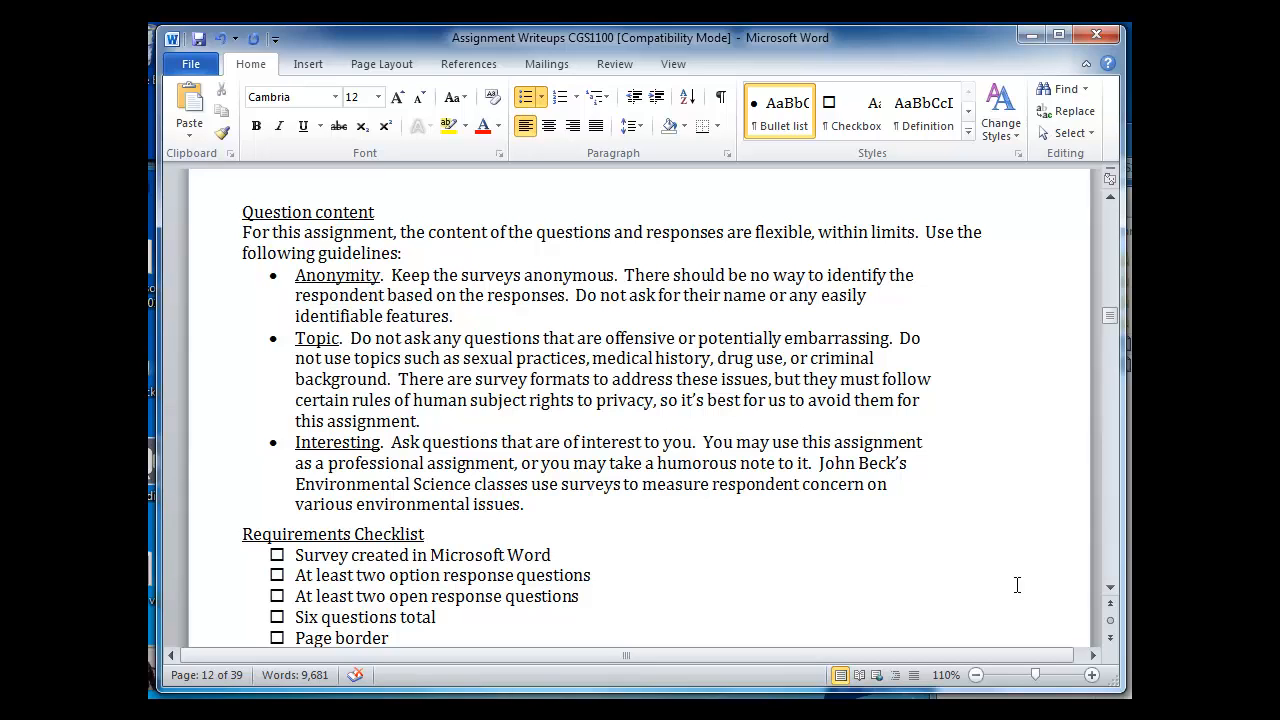
{"action": "left_click_drag", "start_coordinate": [526, 504], "coordinate": [295, 442]}
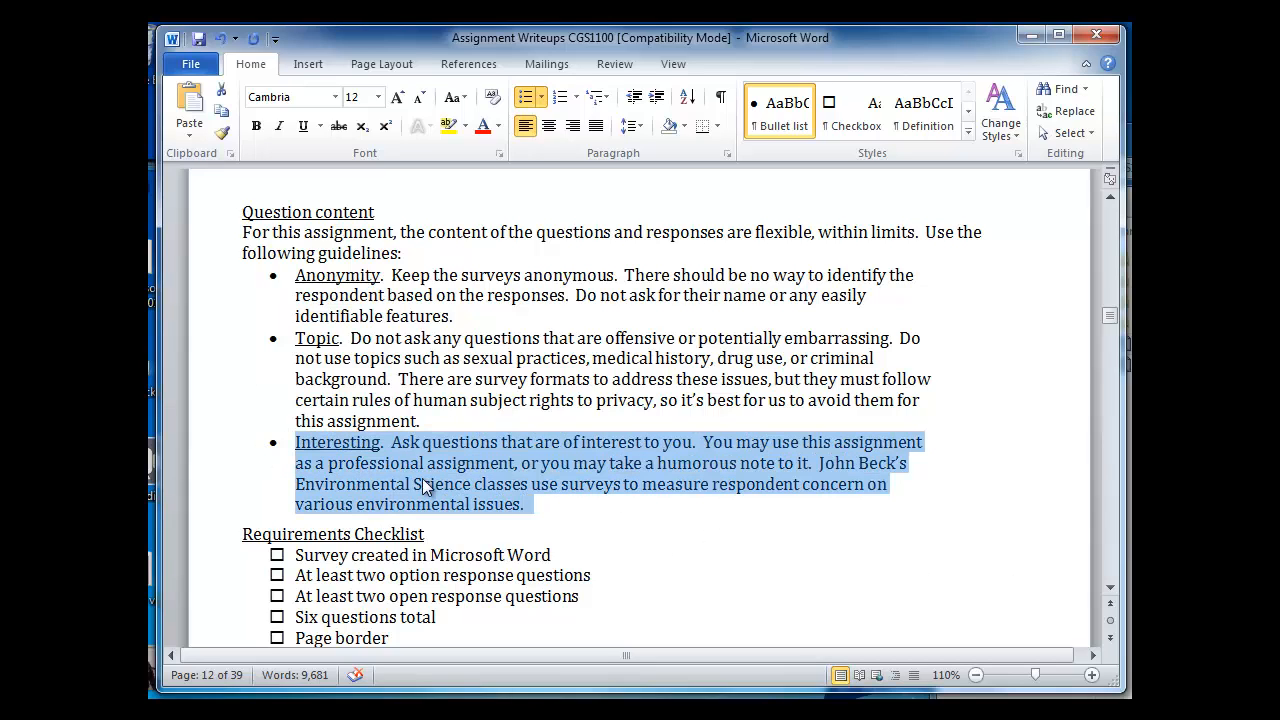
{"action": "left_click", "coordinate": [760, 510]}
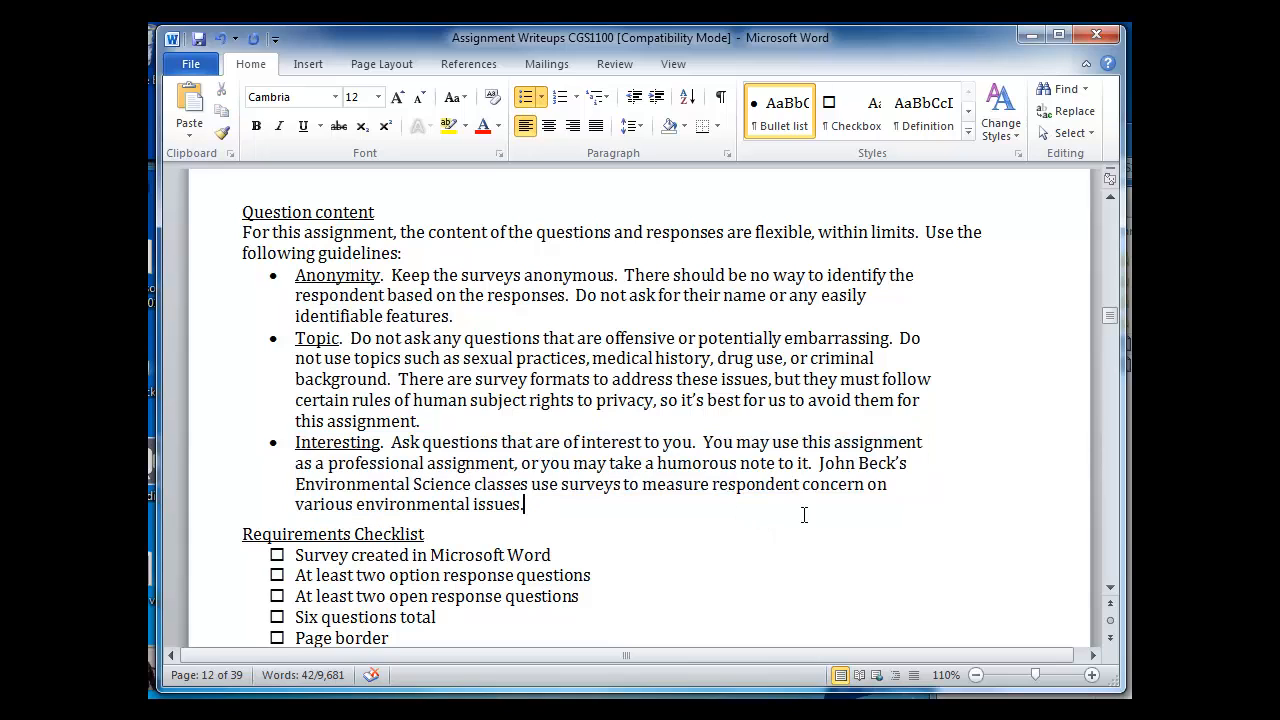
Examine the example comic book and graphic novel survey through its last question.
{"action": "left_click", "coordinate": [1110, 588]}
{"action": "left_click_drag", "start_coordinate": [1110, 590], "coordinate": [1110, 590]}
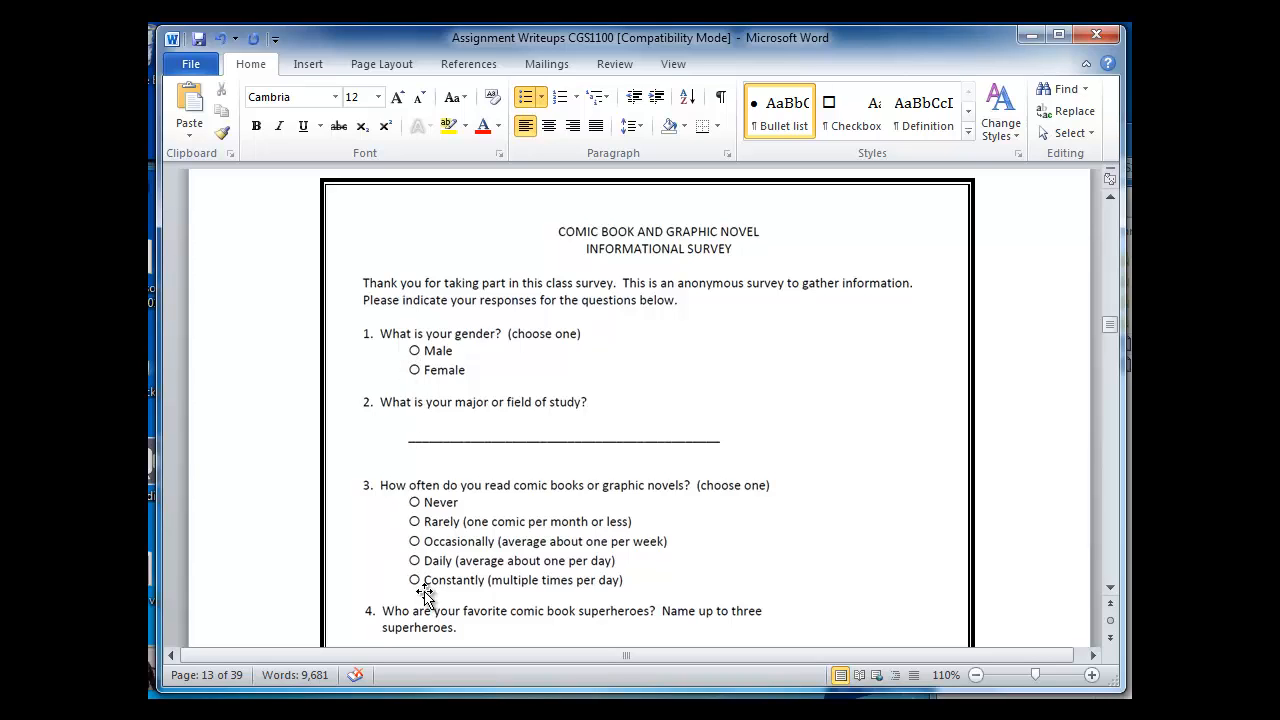
{"action": "left_click", "coordinate": [1110, 587]}
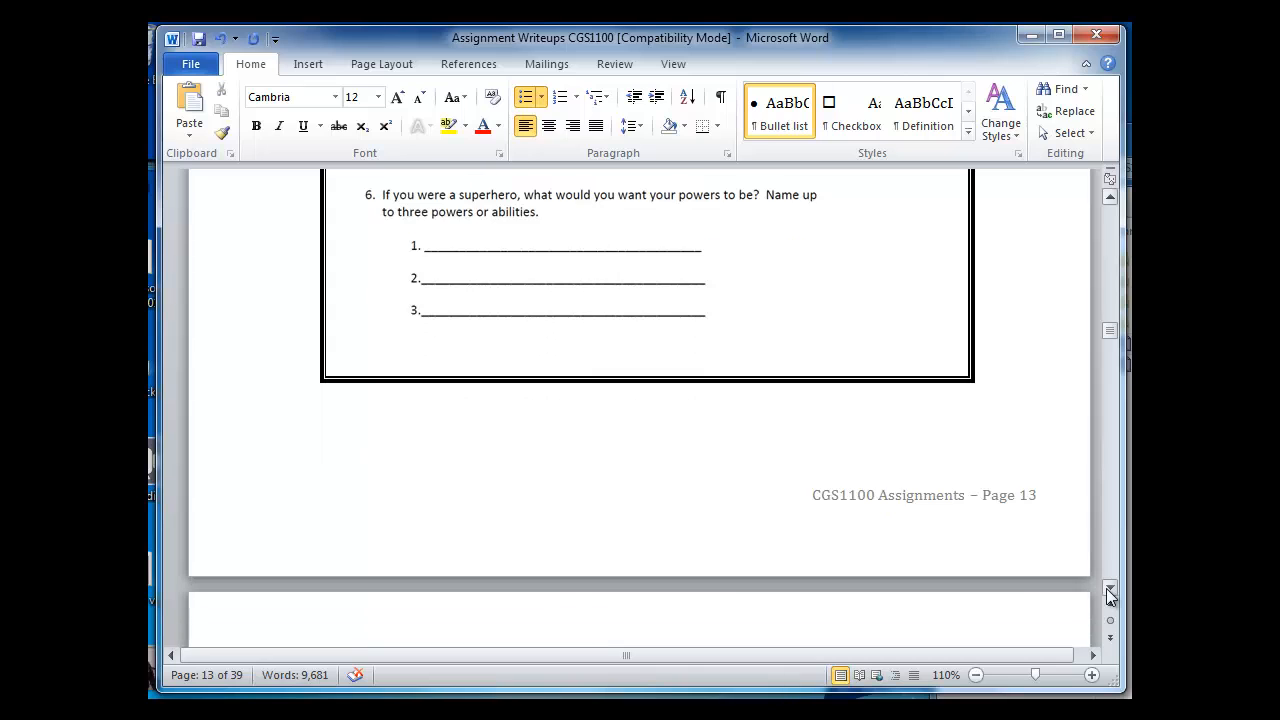
Create a new blank document for the survey.
{"action": "left_click", "coordinate": [190, 63]}
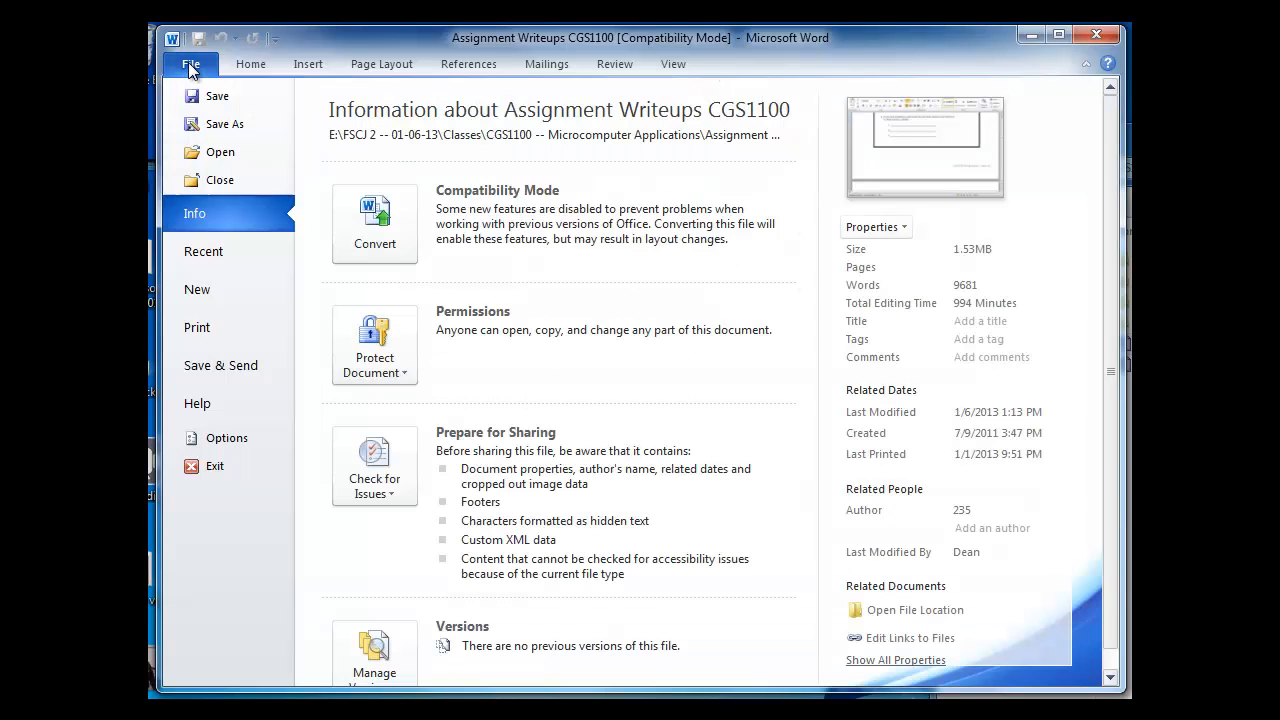
{"action": "left_click", "coordinate": [212, 289]}
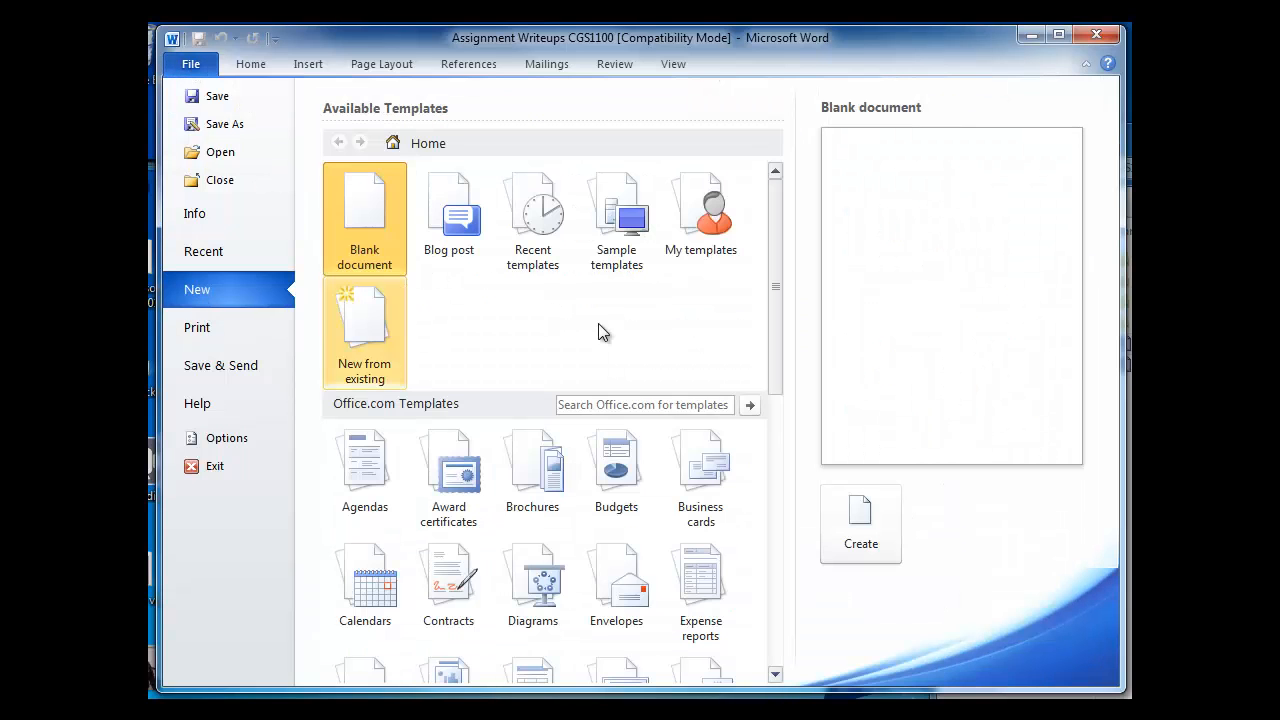
{"action": "double_click", "coordinate": [365, 208]}
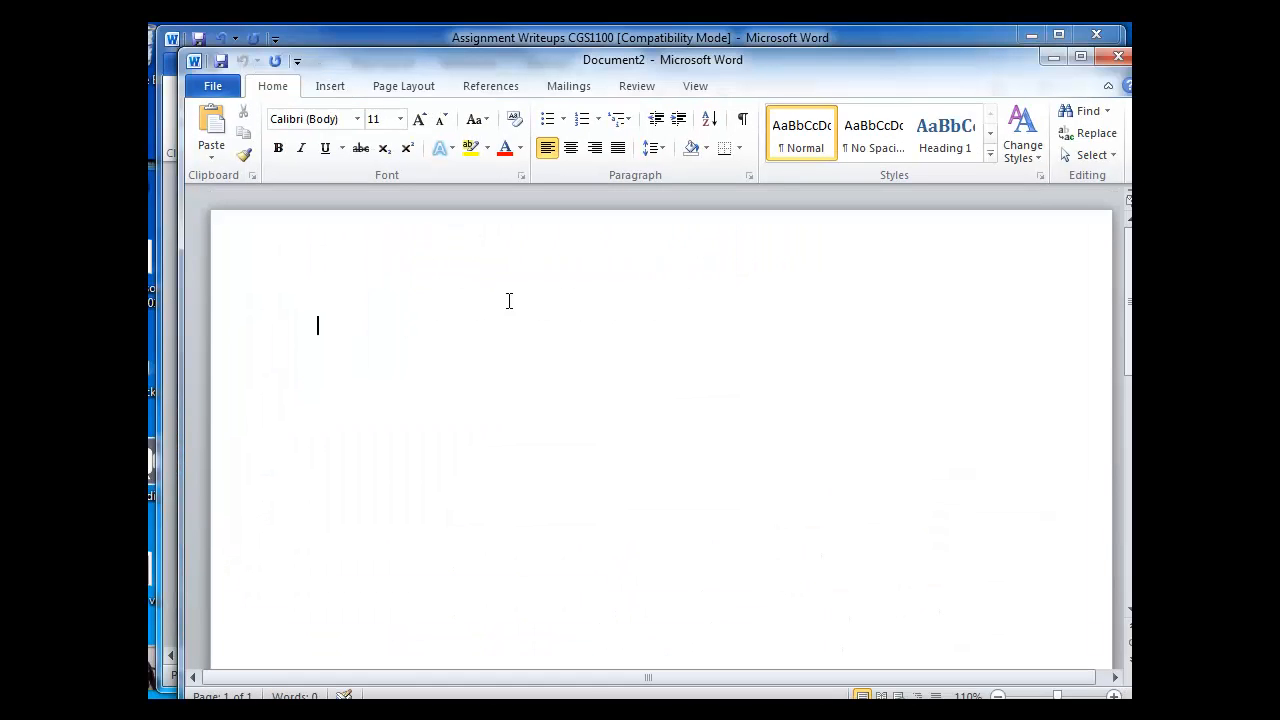
Enter the title "BACON SURVEY", centre it, and start a new paragraph below it.
{"action": "type", "text": "Bac"}
{"action": "key", "text": "BackSpace"}
{"action": "key", "text": "BackSpace"}
{"action": "type", "text": "CON SURVEY"}
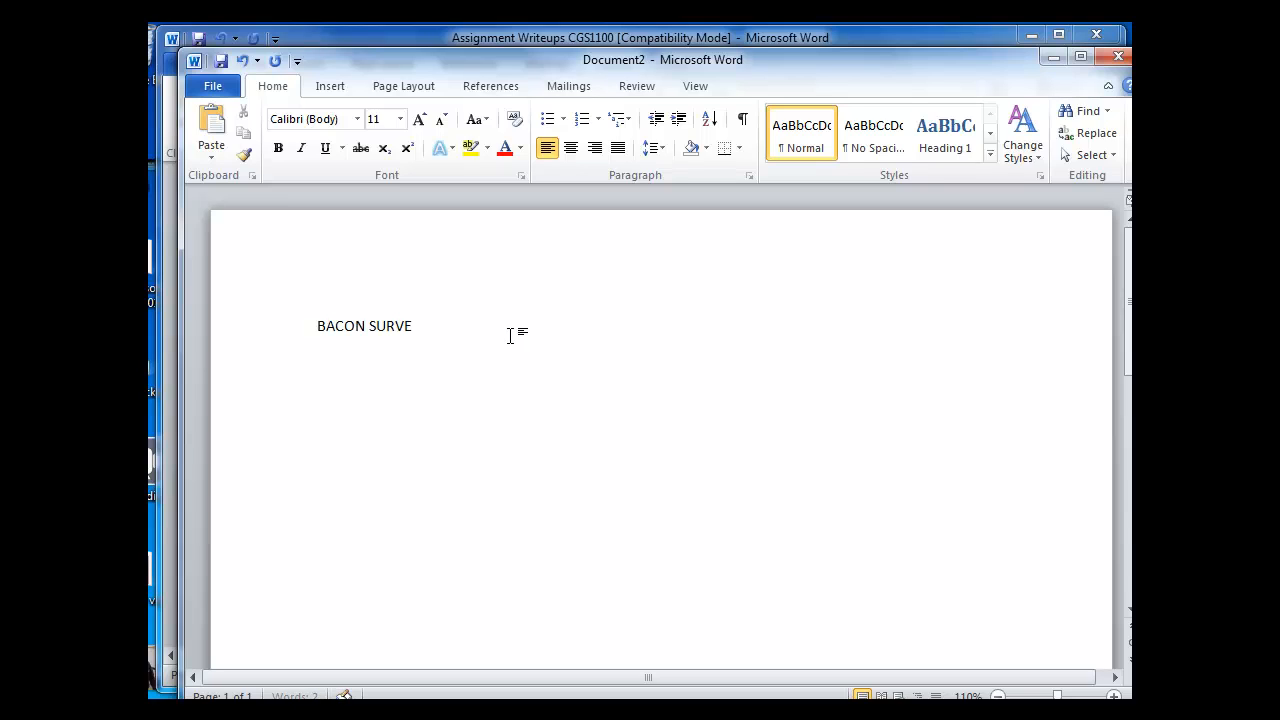
{"action": "left_click", "coordinate": [571, 148]}
{"action": "key", "text": "Return"}
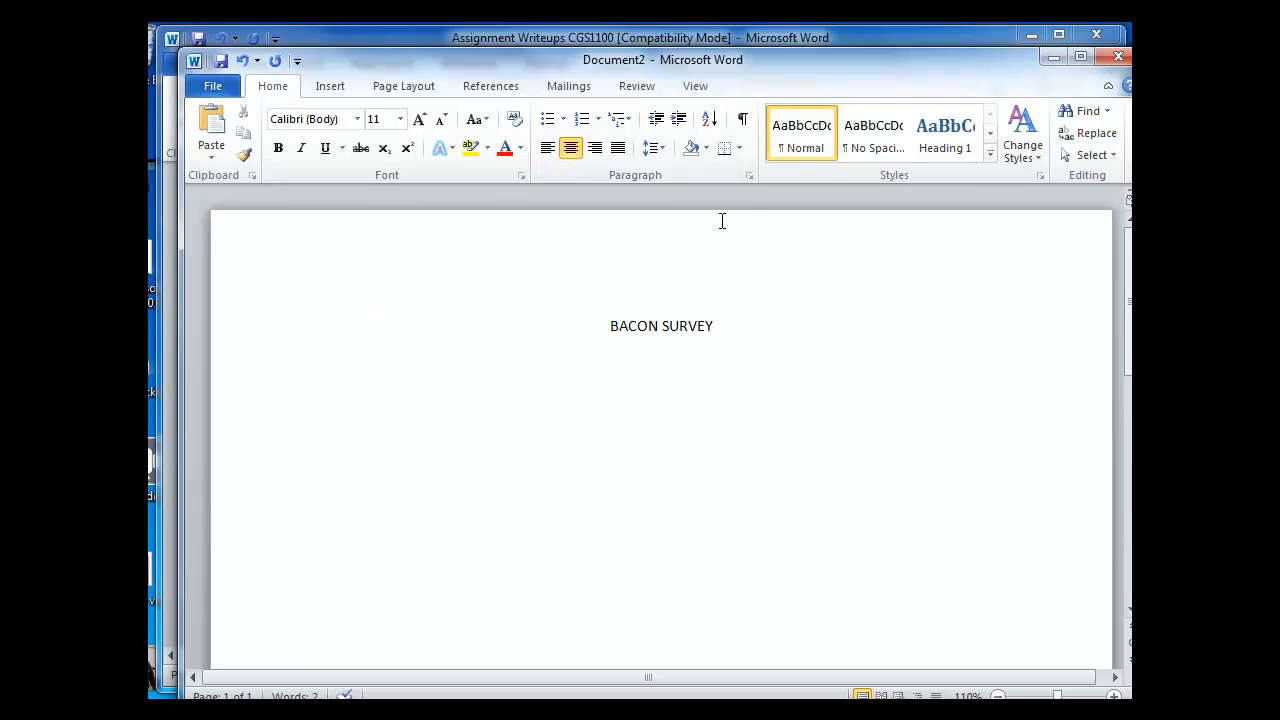
Write a left-aligned introduction below the title: "Thank you for taking part in this survey. This is an anonymous survey to gather information about bacon.".
{"action": "left_click", "coordinate": [549, 150]}
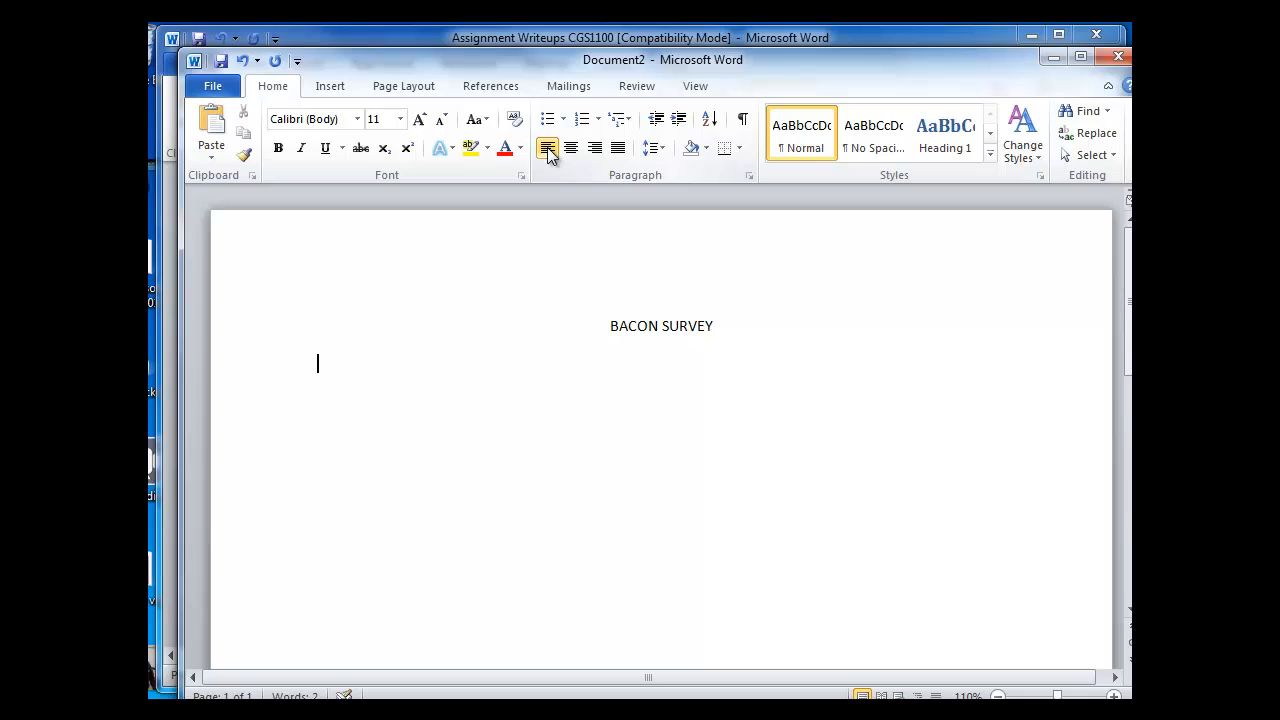
{"action": "type", "text": "Thank your"}
{"action": "key", "text": "BackSpace"}
{"action": "type", "text": "fo"}
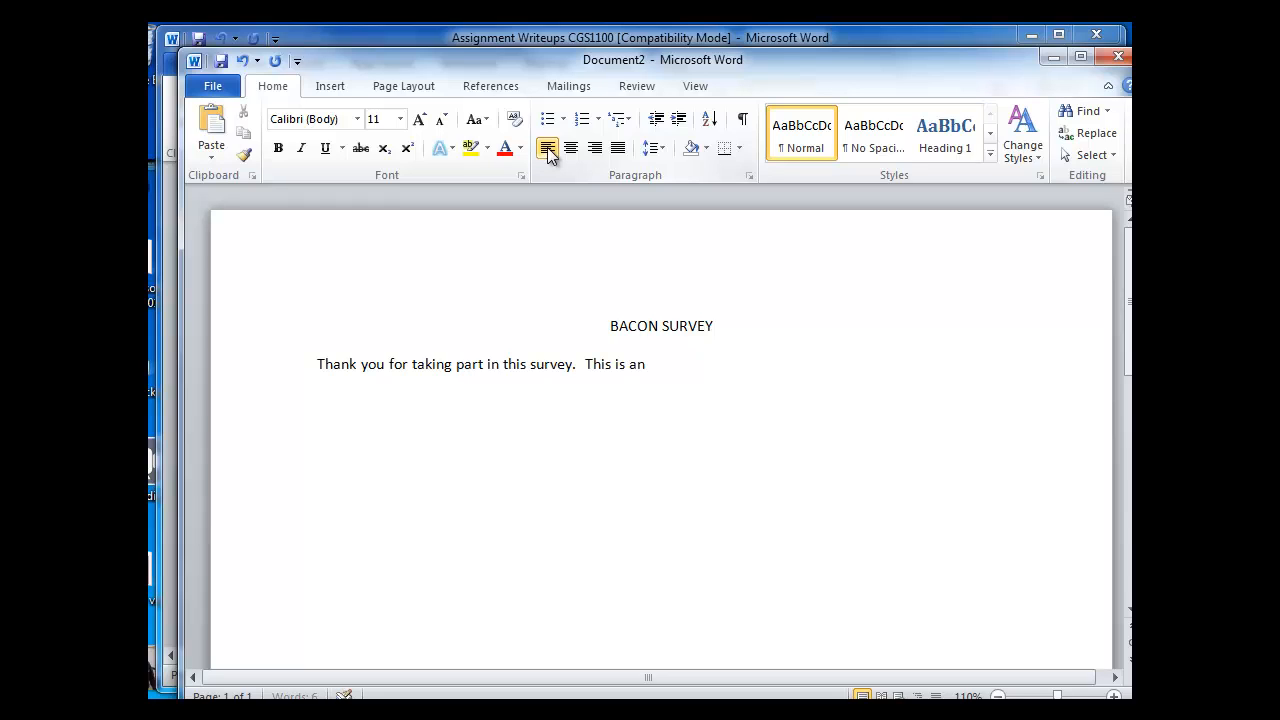
{"action": "type", "text": "onymous surv"}
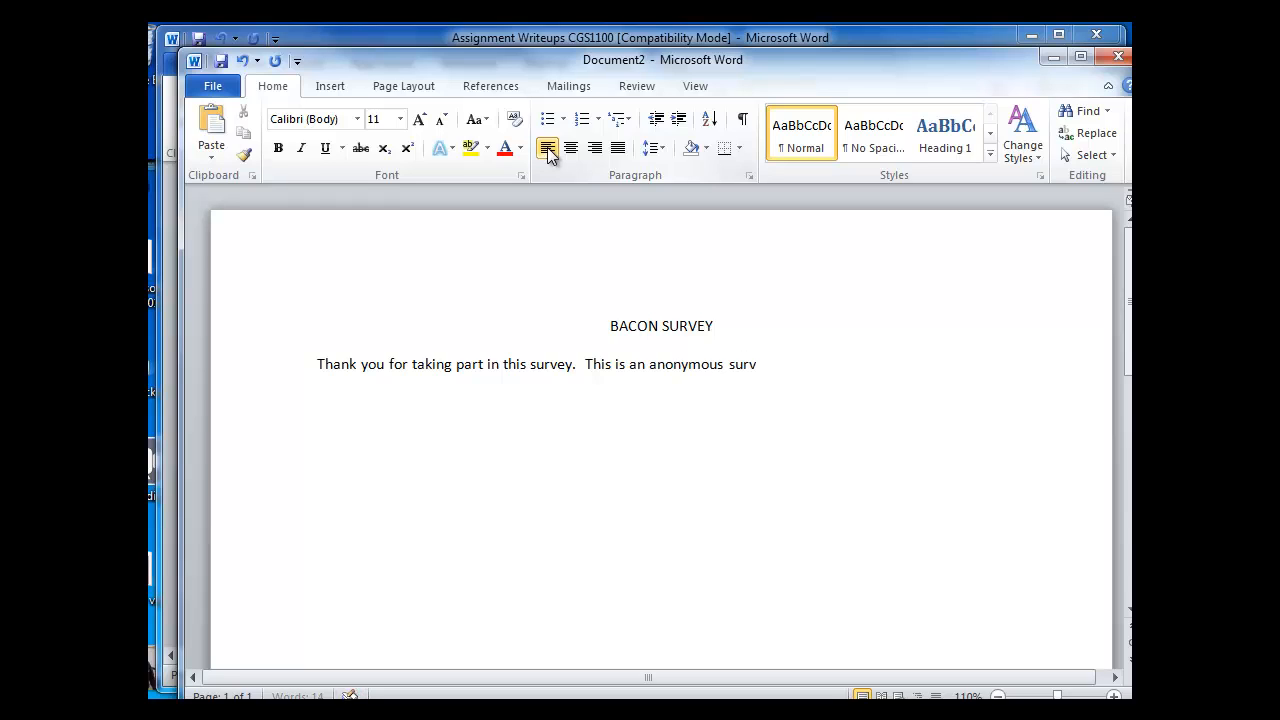
{"action": "type", "text": "ey to gather infomr"}
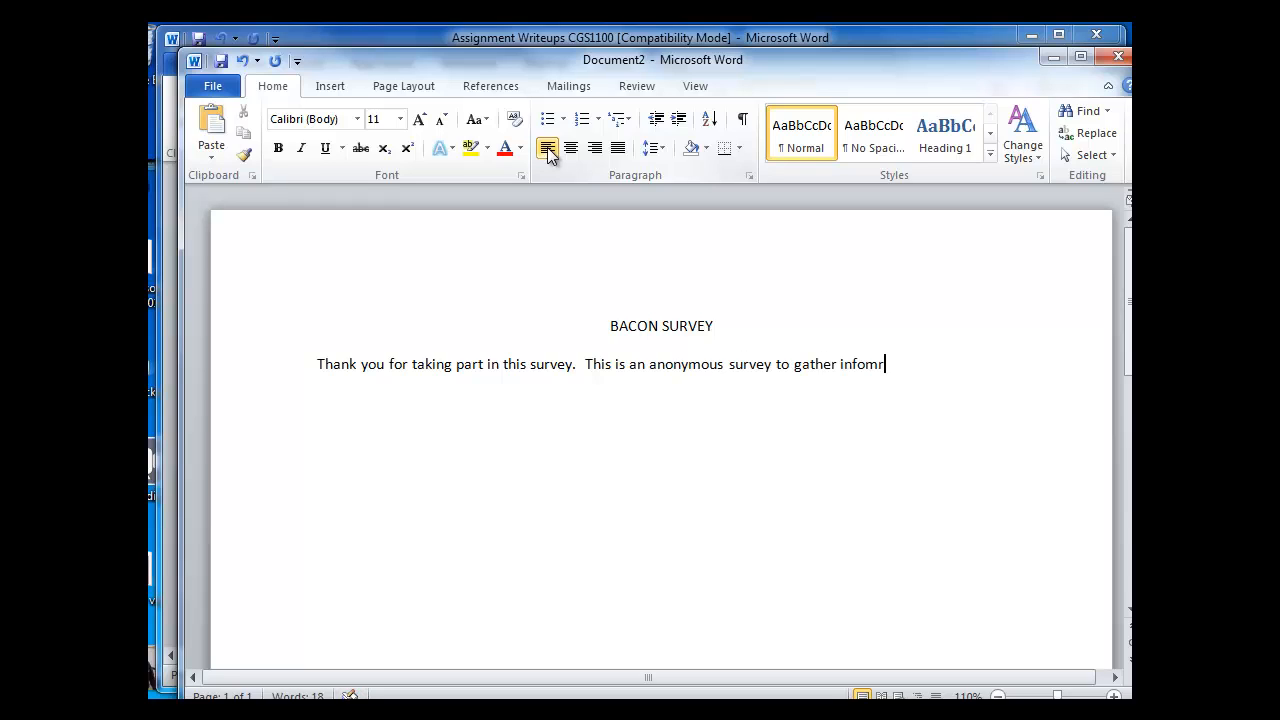
{"action": "key", "text": "BackSpace"}
{"action": "key", "text": "BackSpace"}
{"action": "type", "text": "rmation about bacon."}
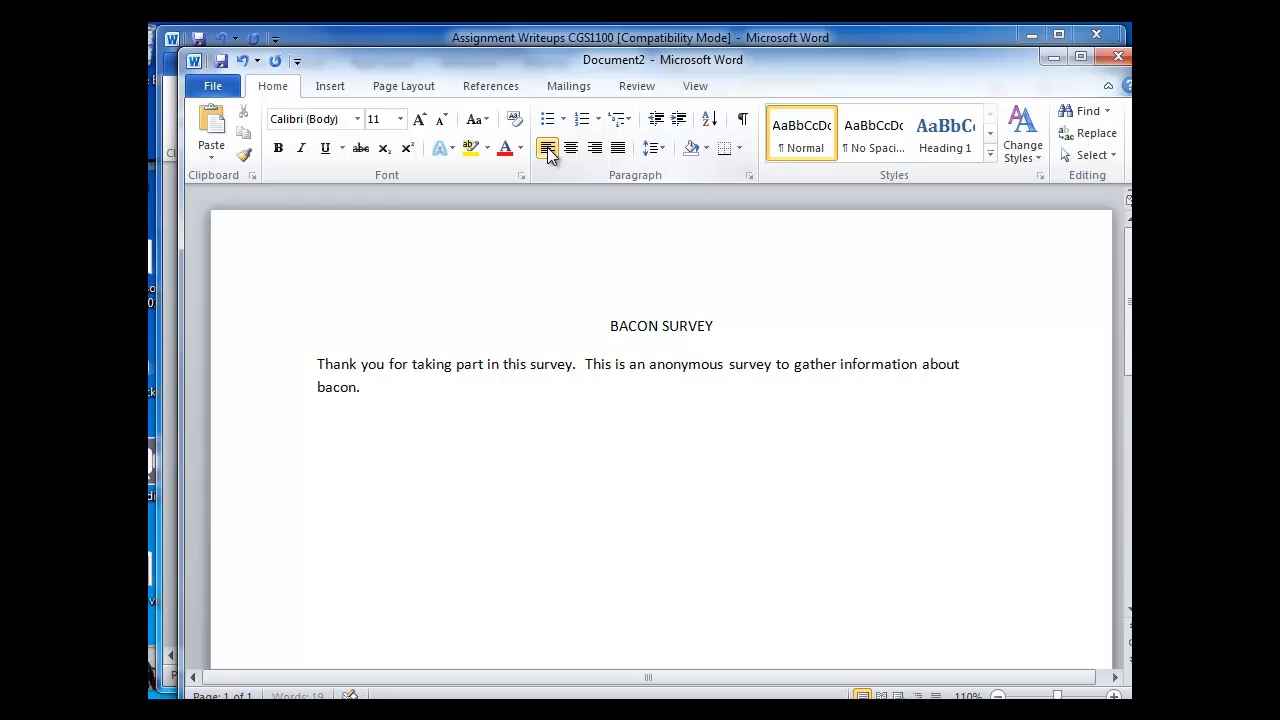
Continue the introduction paragraph with "Please indicate your responses to the questions below".
{"action": "type", "text": "  Please indicate your resp"}
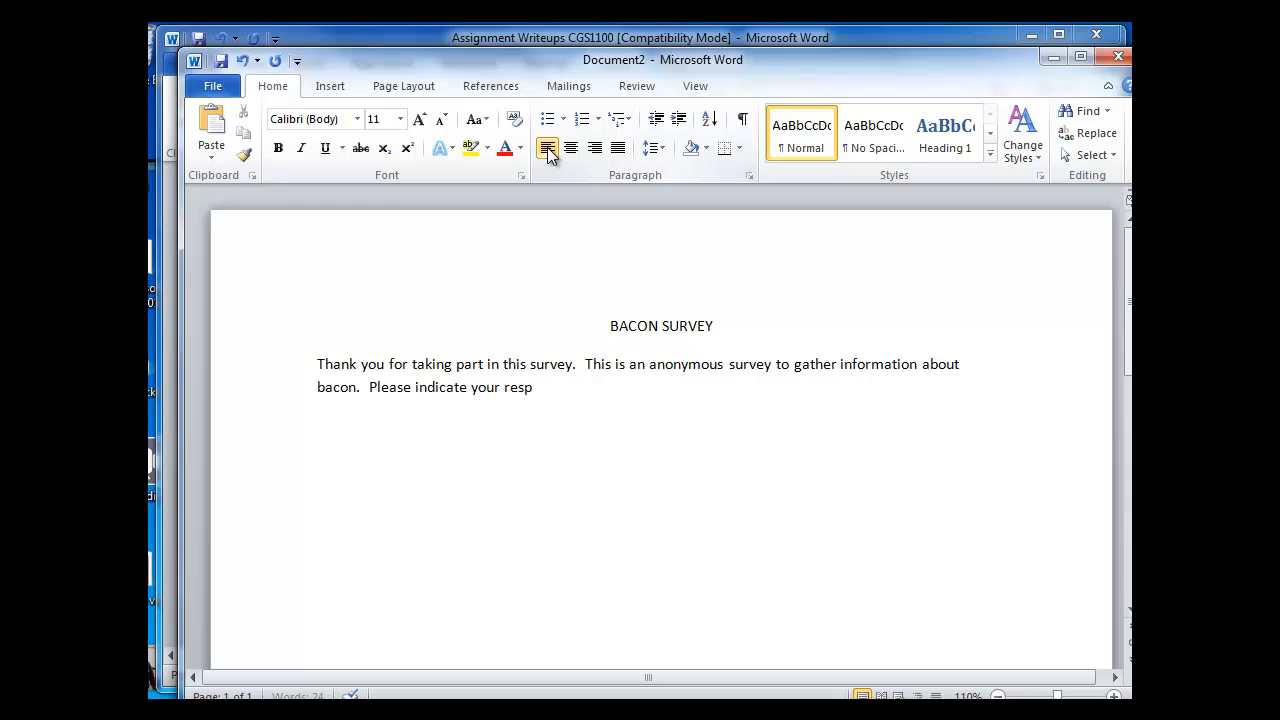
{"action": "type", "text": "onses to the questions below"}
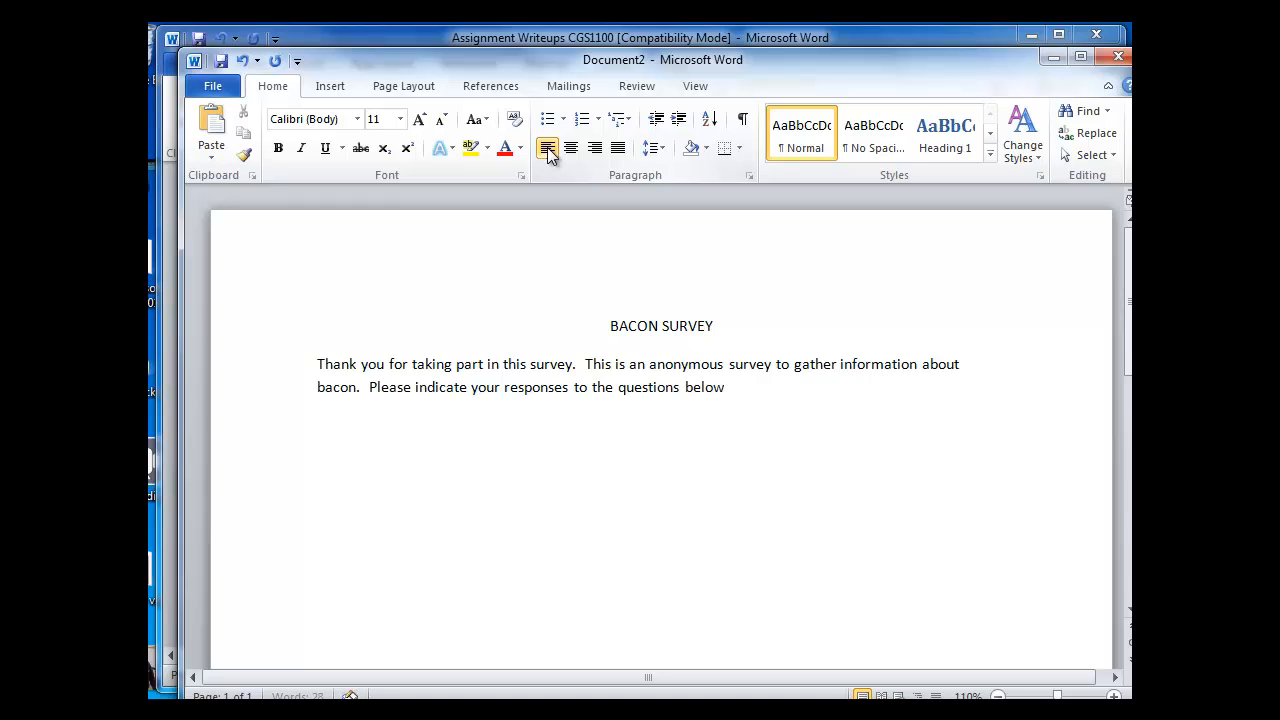
End the introduction with a full stop and start a new paragraph below it.
{"action": "type", "text": "."}
{"action": "key", "text": "Return"}
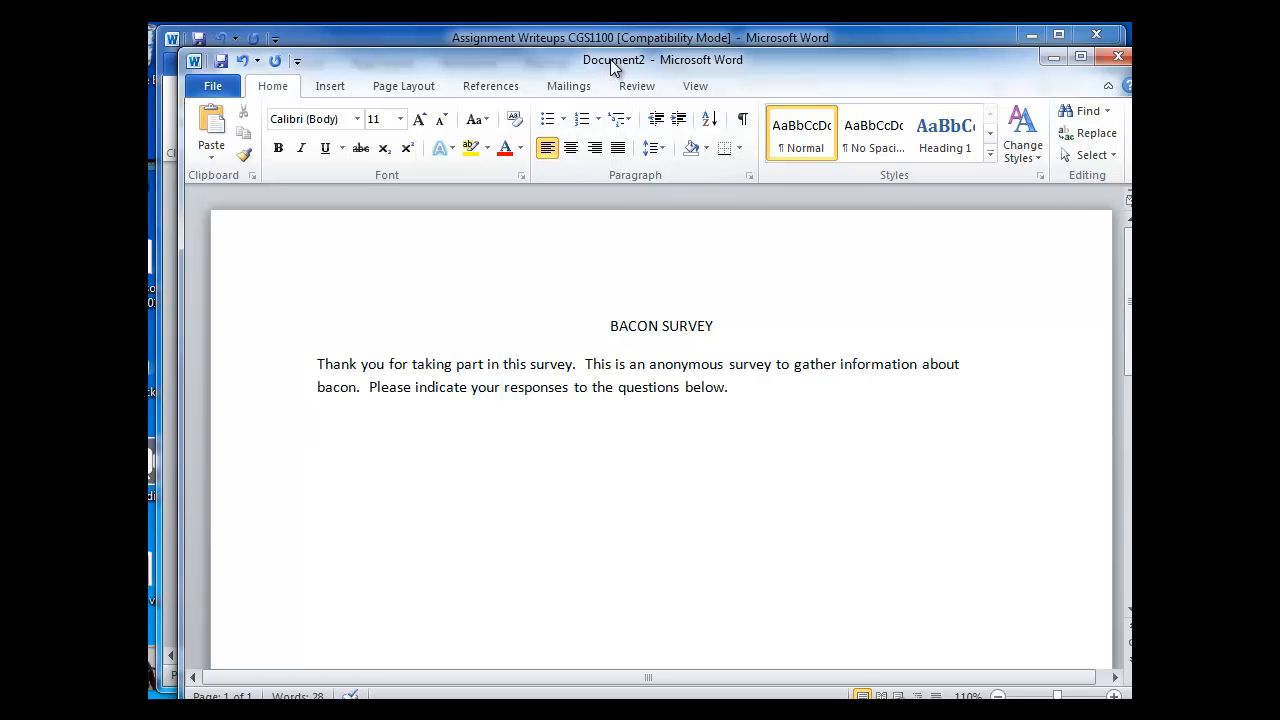
{"action": "left_click_drag", "start_coordinate": [611, 59], "coordinate": [588, 37]}
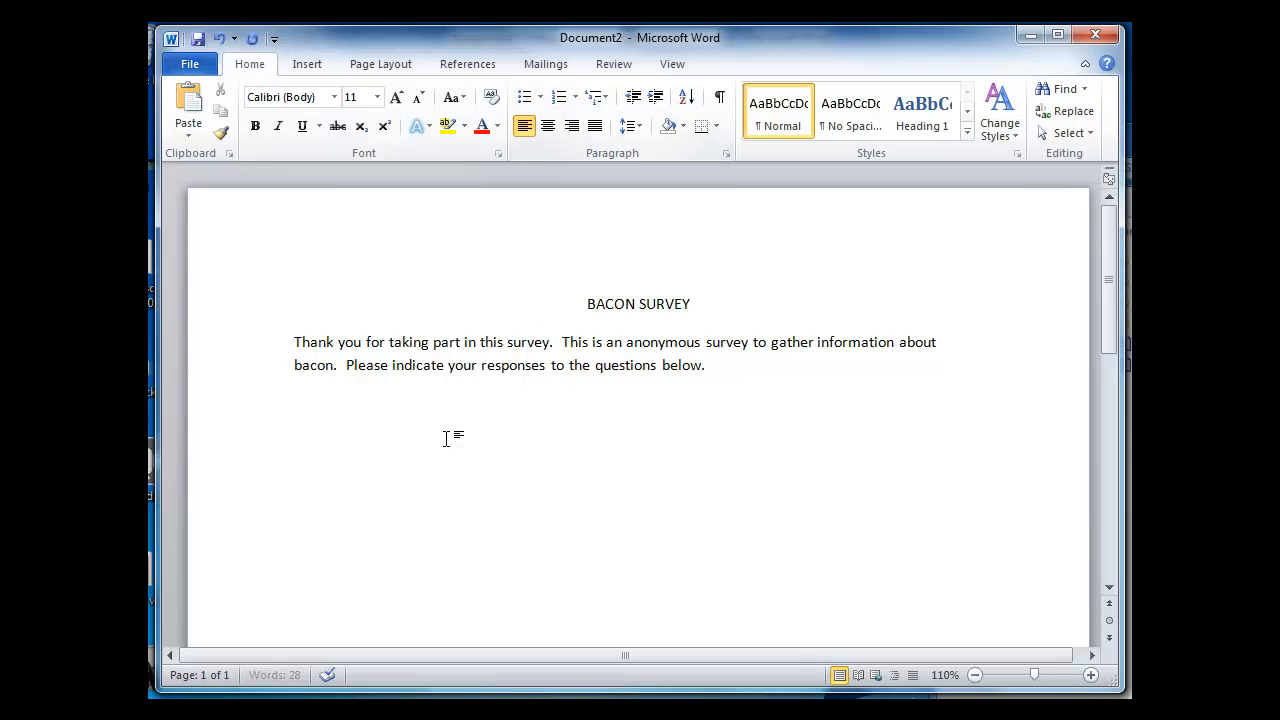
Write question 1 as "What is your gender? (choose after)", with a tab after the number "1.", and add a line break below.
{"action": "type", "text": "1."}
{"action": "key", "text": "Tab"}
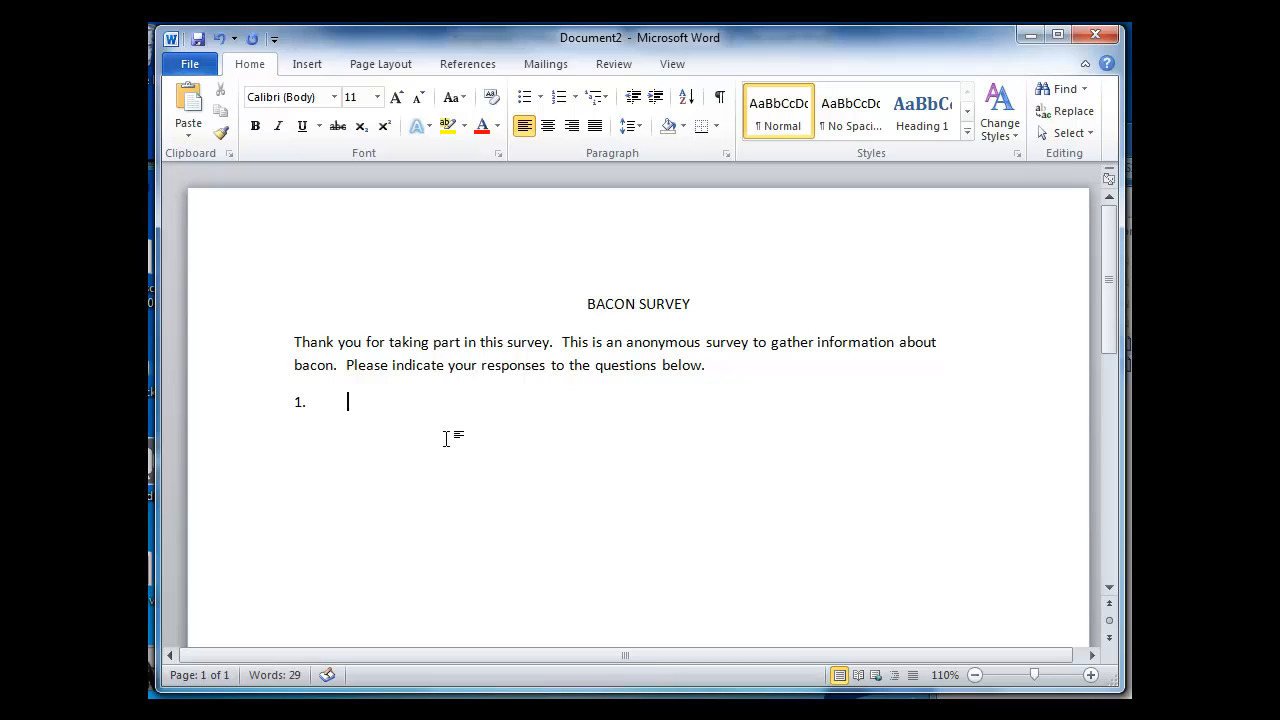
{"action": "type", "text": "What is your gender?  ("}
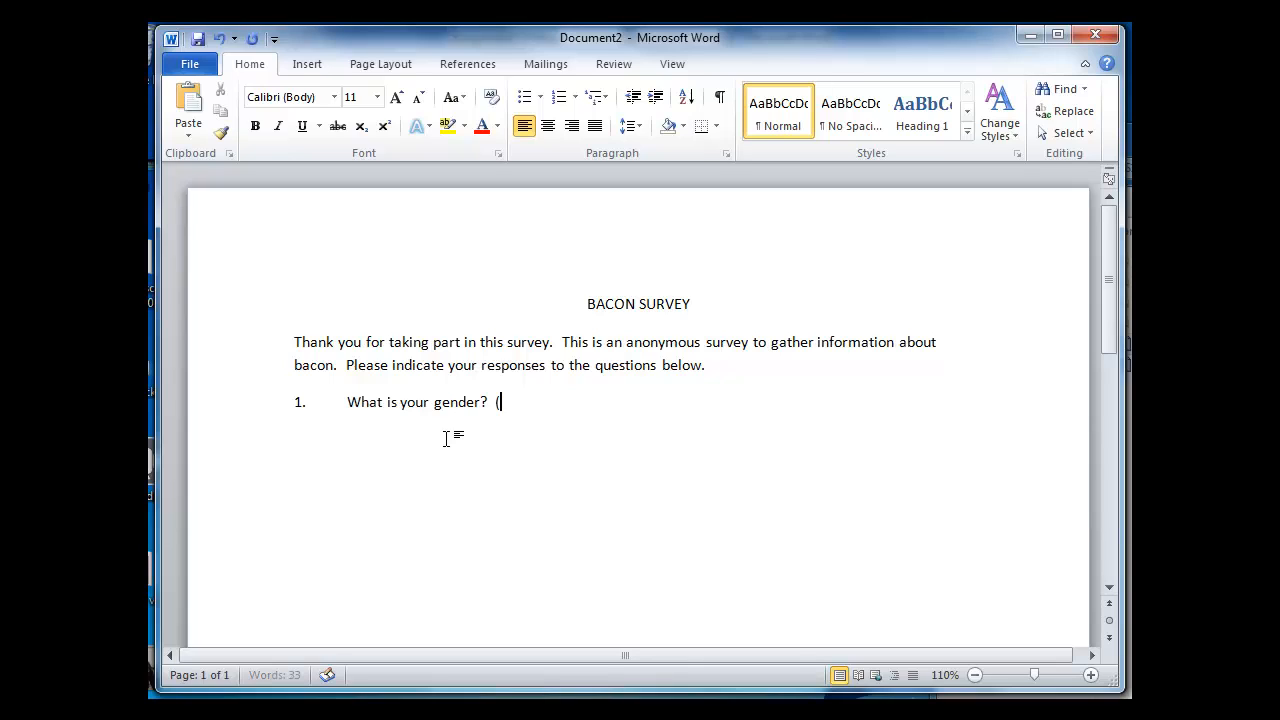
{"action": "type", "text": "choose after)"}
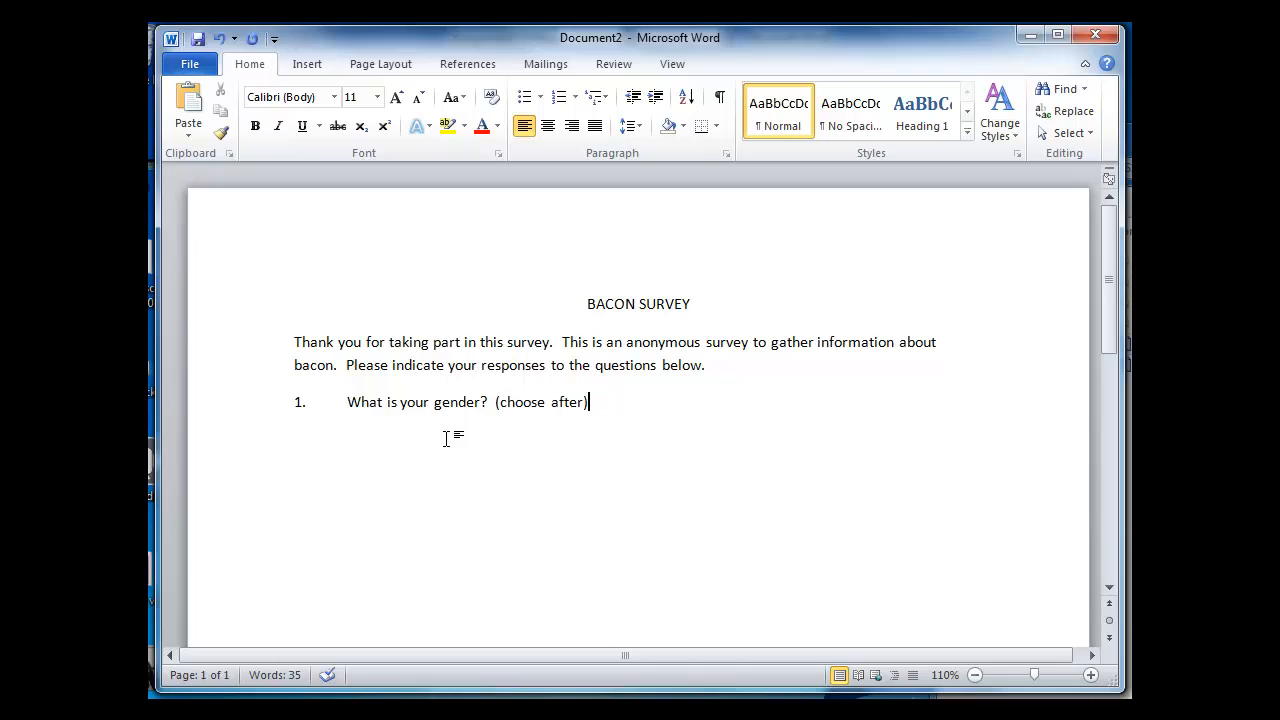
{"action": "key", "text": "Return"}
{"action": "key", "text": "Return"}
{"action": "key", "text": "shift+Return"}
Open the full symbol set and switch it to the Wingdings font.
{"action": "left_click", "coordinate": [307, 66]}
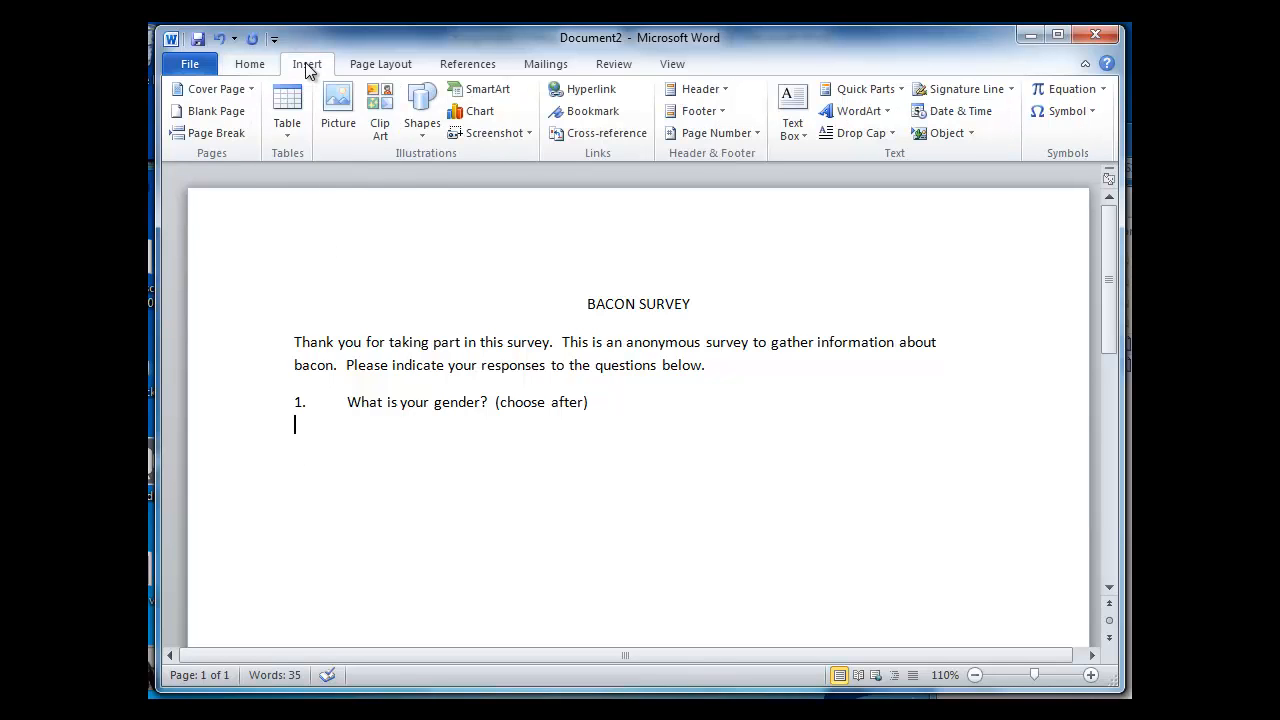
{"action": "left_click", "coordinate": [1093, 111]}
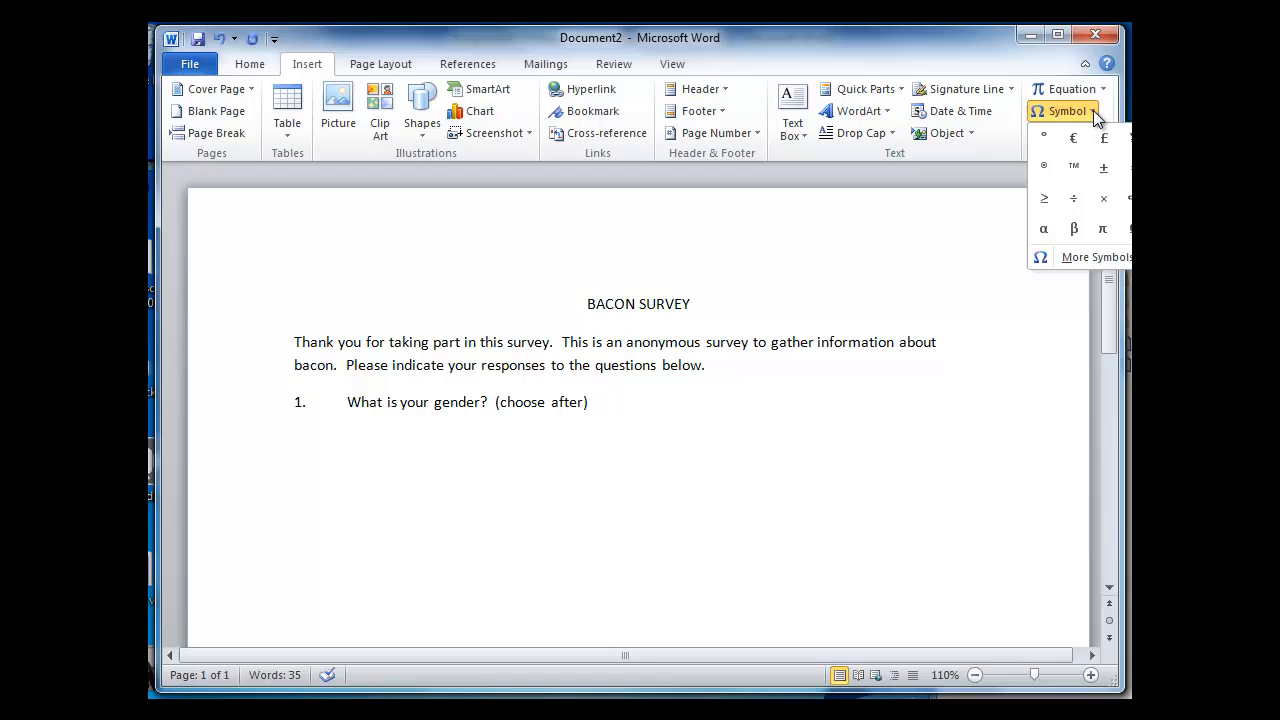
{"action": "left_click", "coordinate": [1084, 258]}
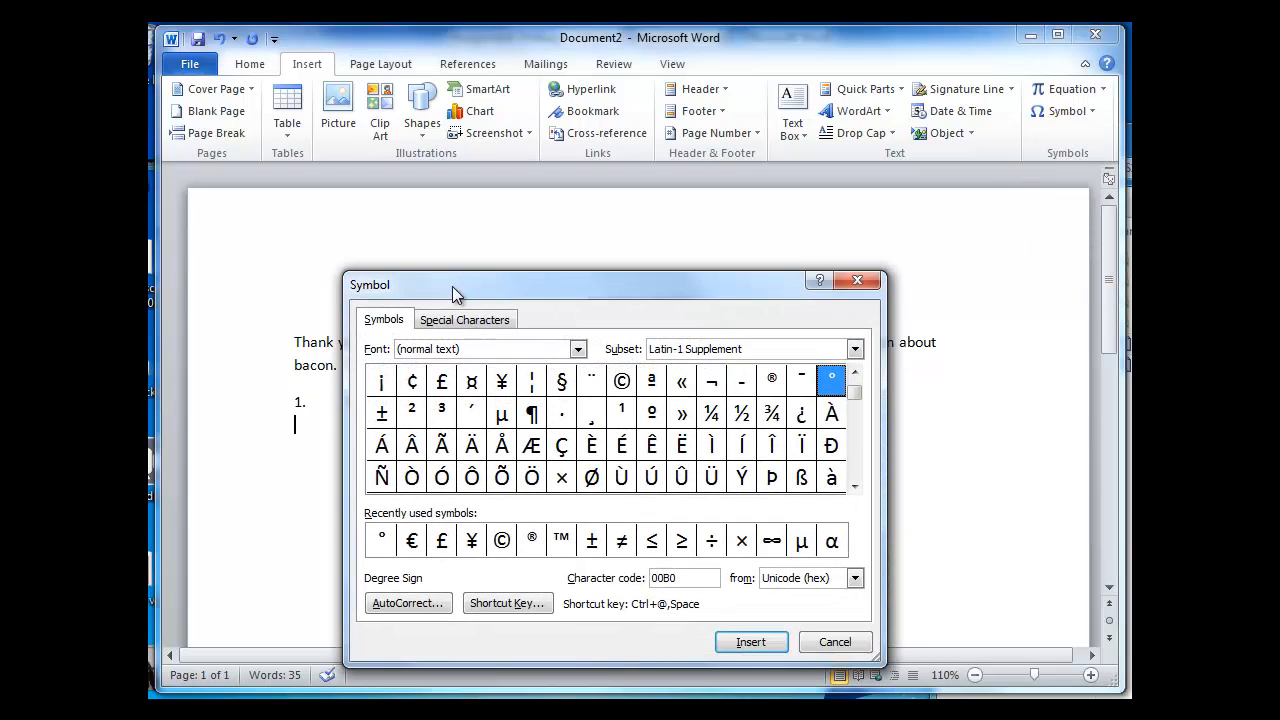
{"action": "left_click_drag", "start_coordinate": [452, 286], "coordinate": [435, 241]}
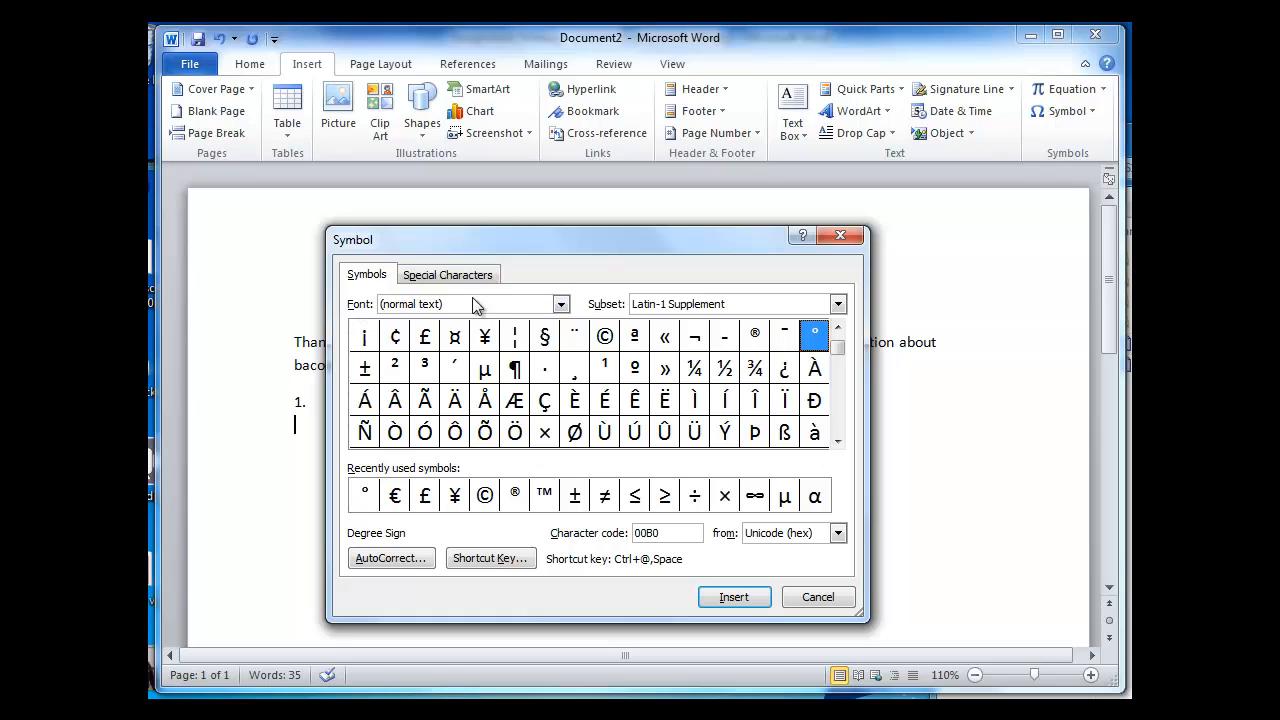
{"action": "left_click", "coordinate": [561, 304]}
{"action": "left_click_drag", "start_coordinate": [564, 345], "coordinate": [564, 385]}
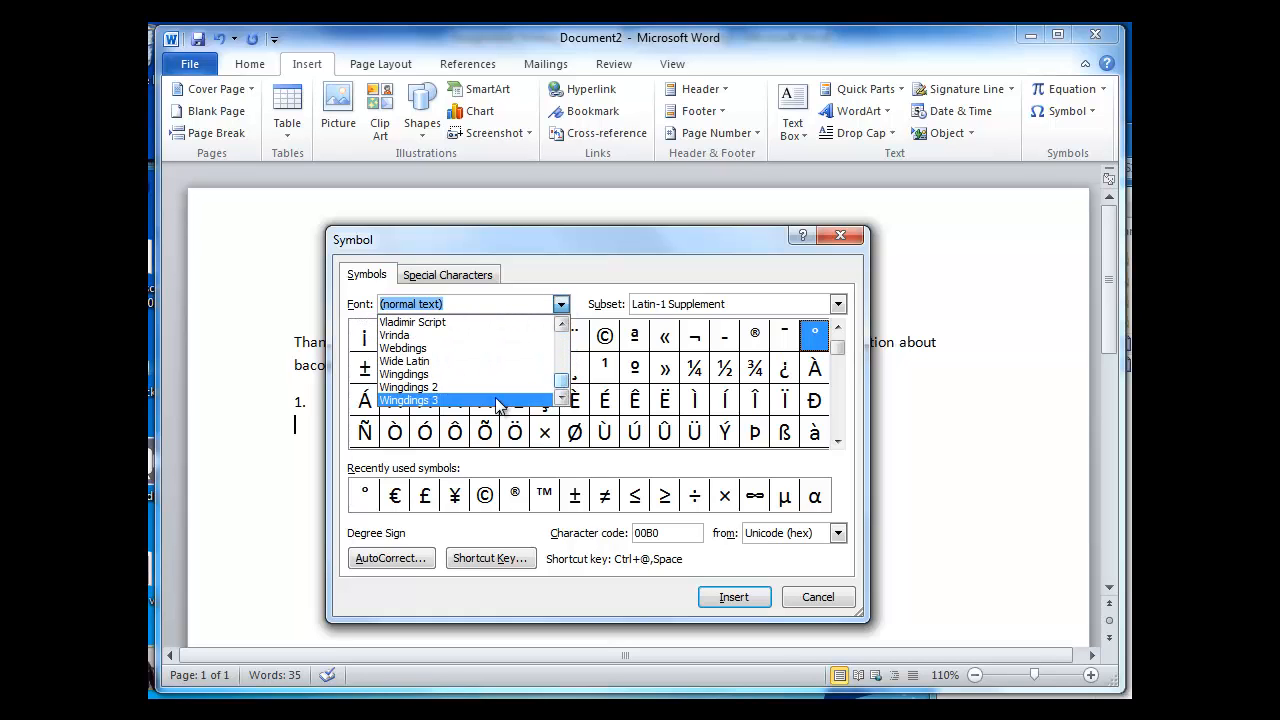
{"action": "left_click", "coordinate": [437, 376]}
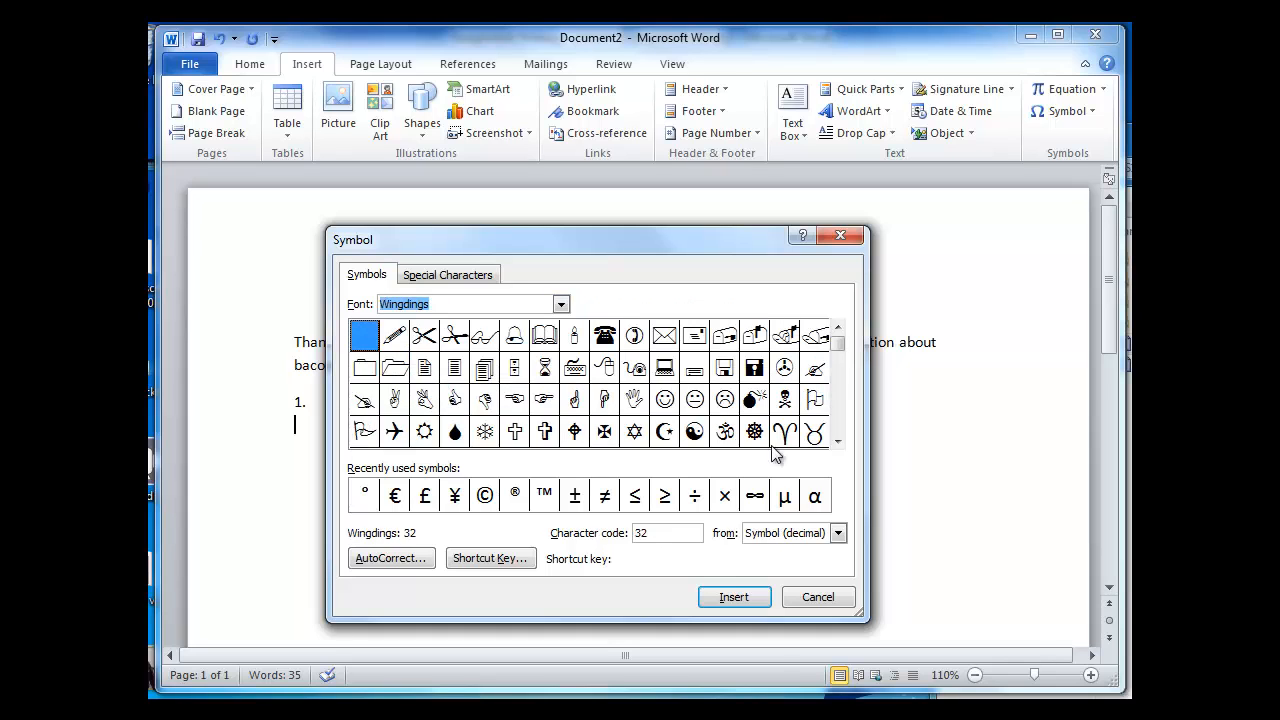
Insert the hollow circle, Wingdings character 161, on the line below question 1 and close the symbol dialog.
{"action": "scroll", "coordinate": [838, 441], "scroll_direction": "down", "scroll_amount": 1}
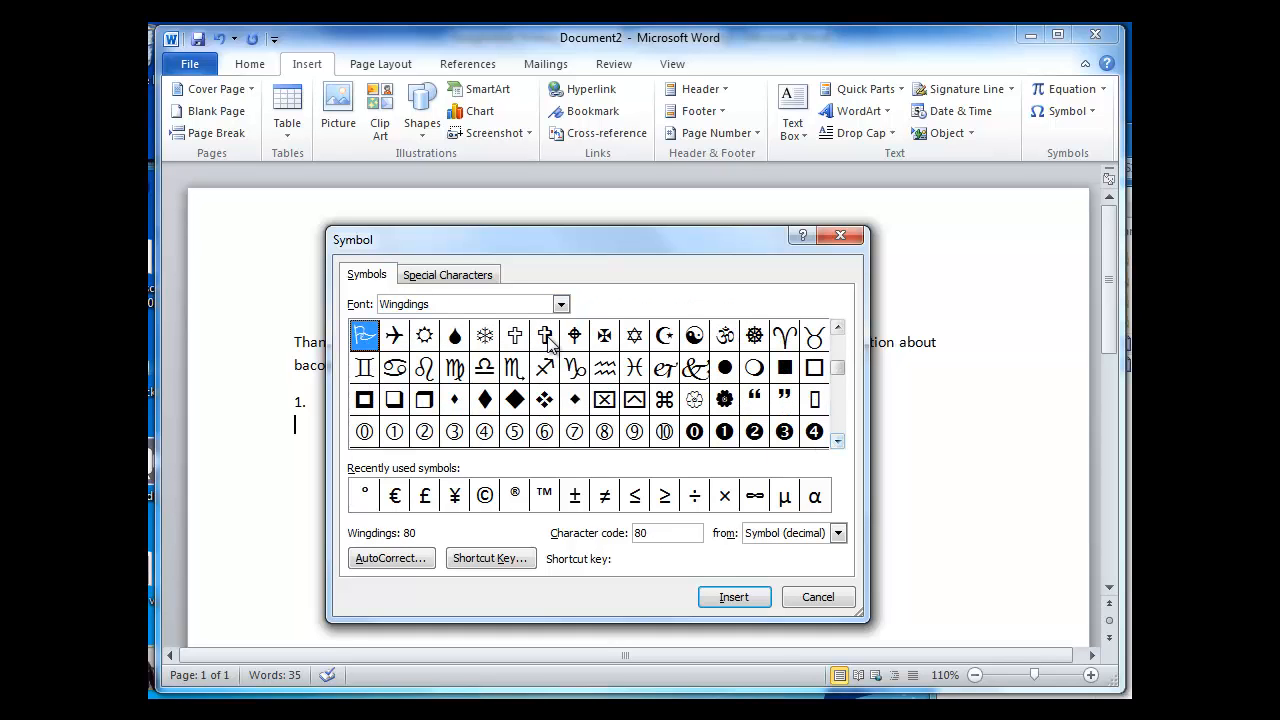
{"action": "left_click", "coordinate": [837, 440]}
{"action": "left_click", "coordinate": [837, 440]}
{"action": "left_click", "coordinate": [837, 440]}
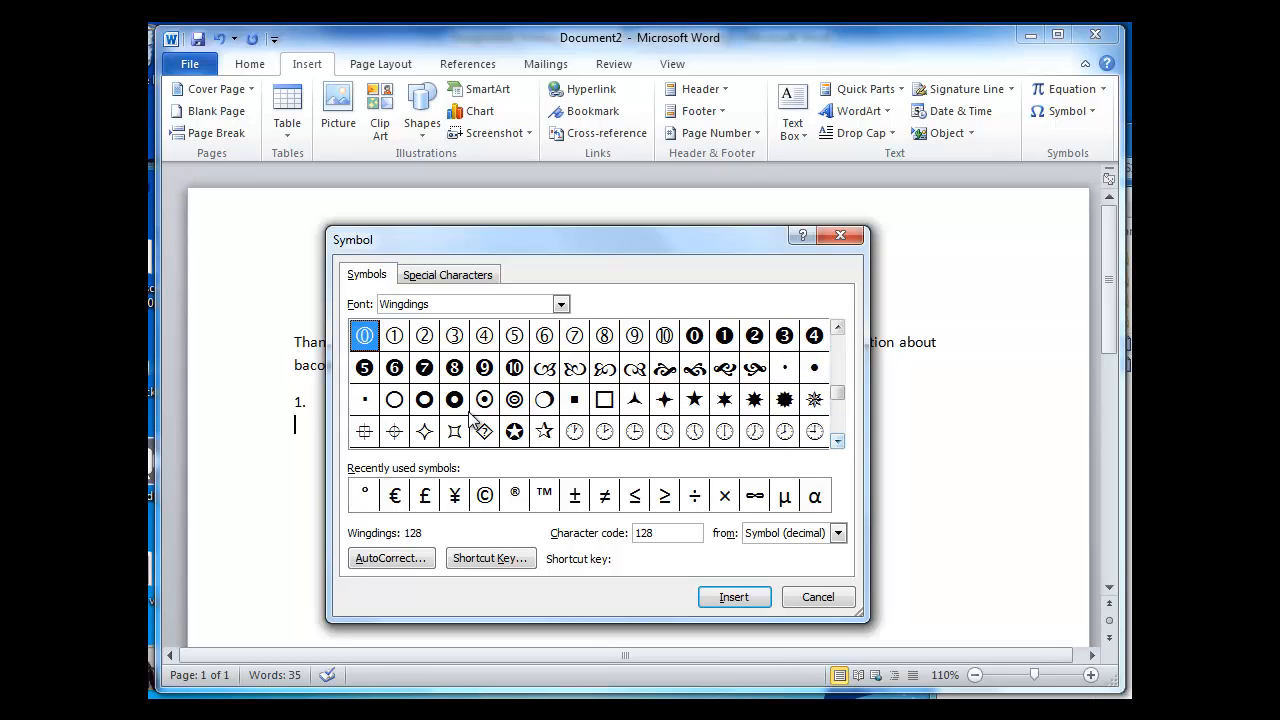
{"action": "left_click", "coordinate": [397, 402]}
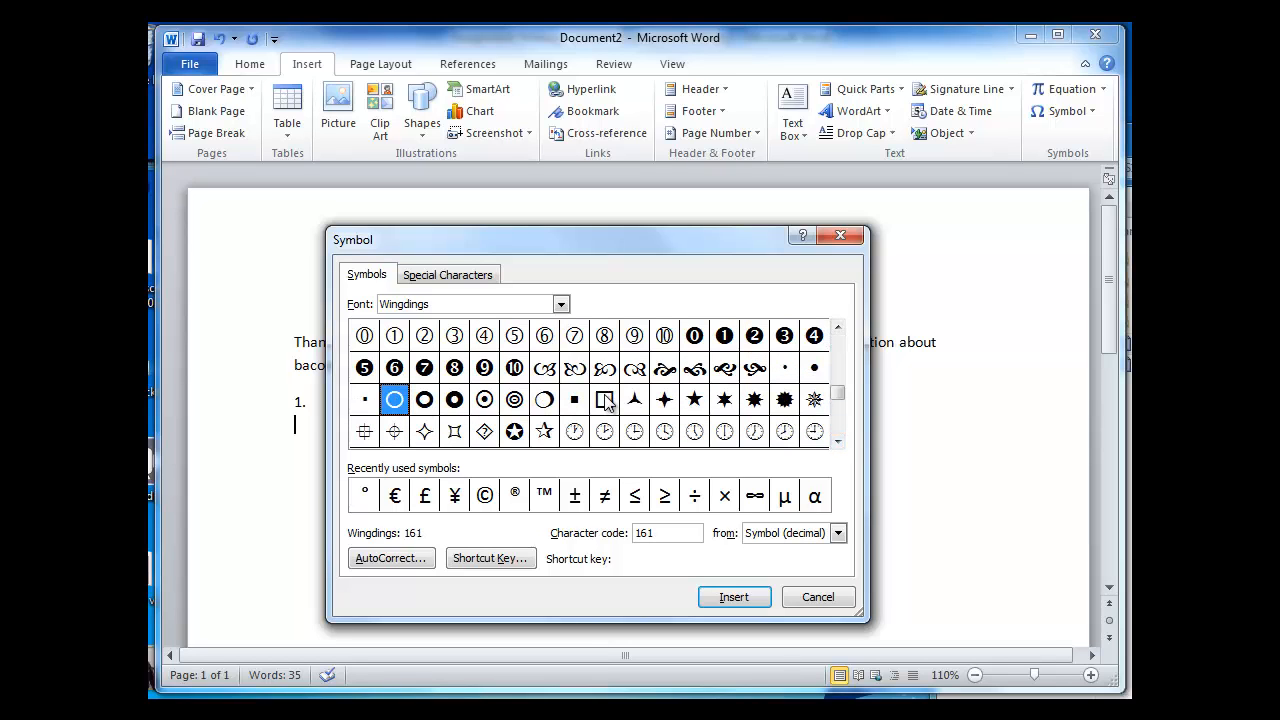
{"action": "left_click", "coordinate": [738, 600]}
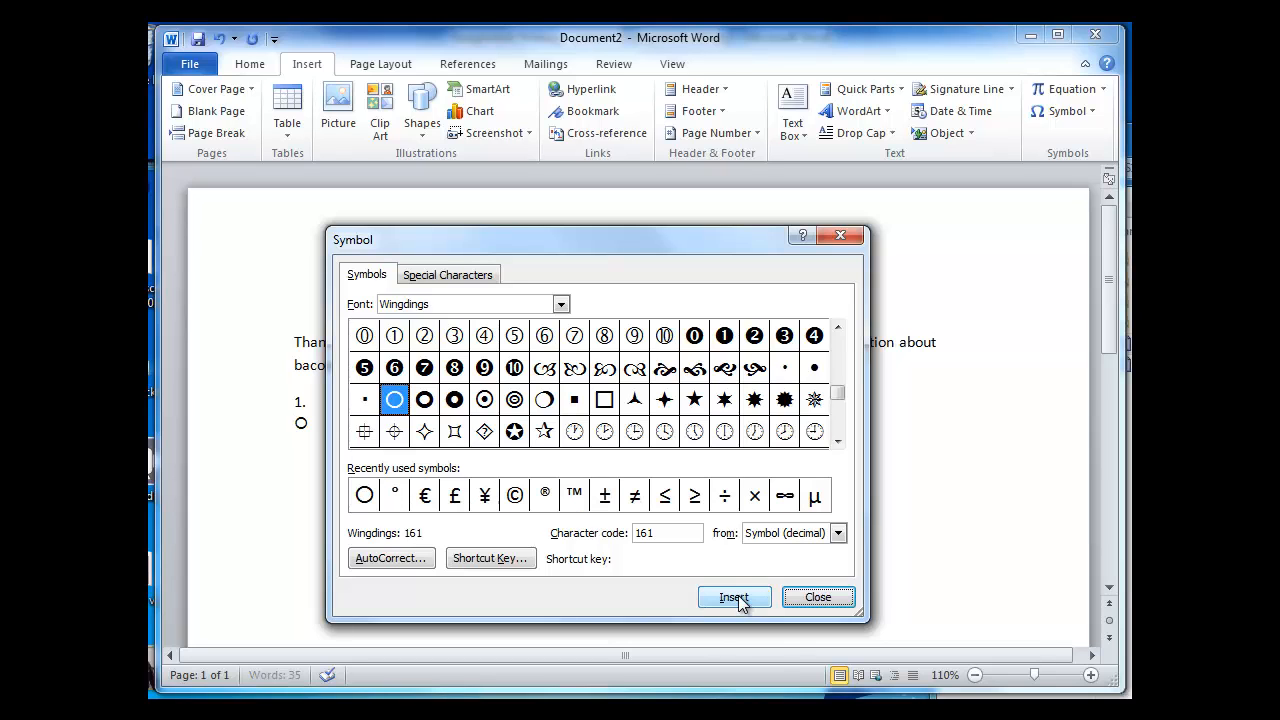
{"action": "left_click", "coordinate": [818, 598]}
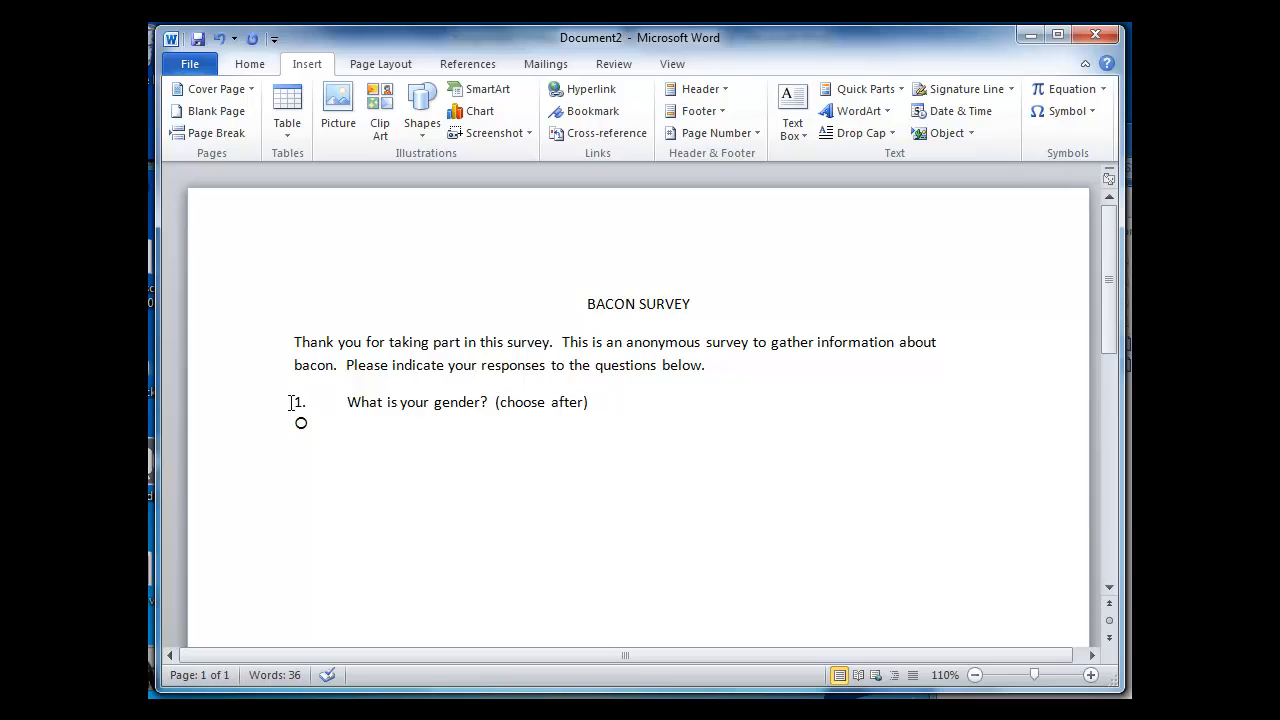
Label the circle below question 1 "Male" and start a new paragraph.
{"action": "left_click", "coordinate": [1062, 111]}
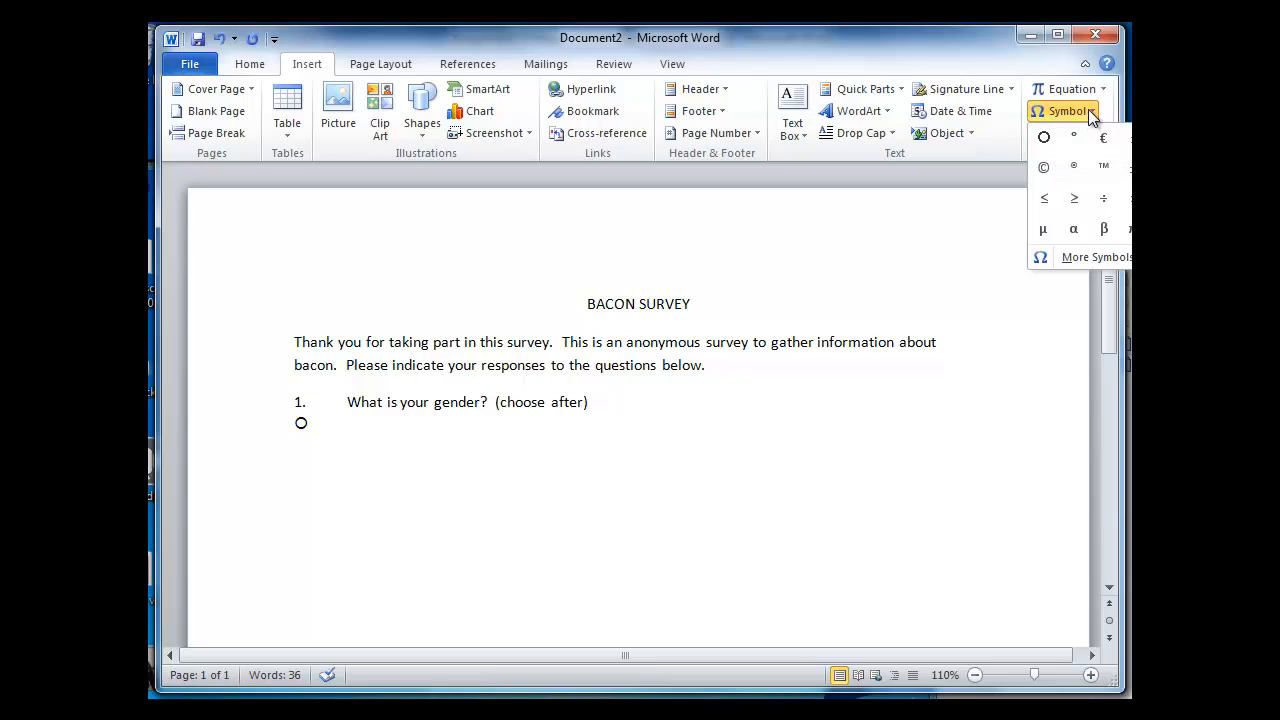
{"action": "left_click", "coordinate": [1091, 115]}
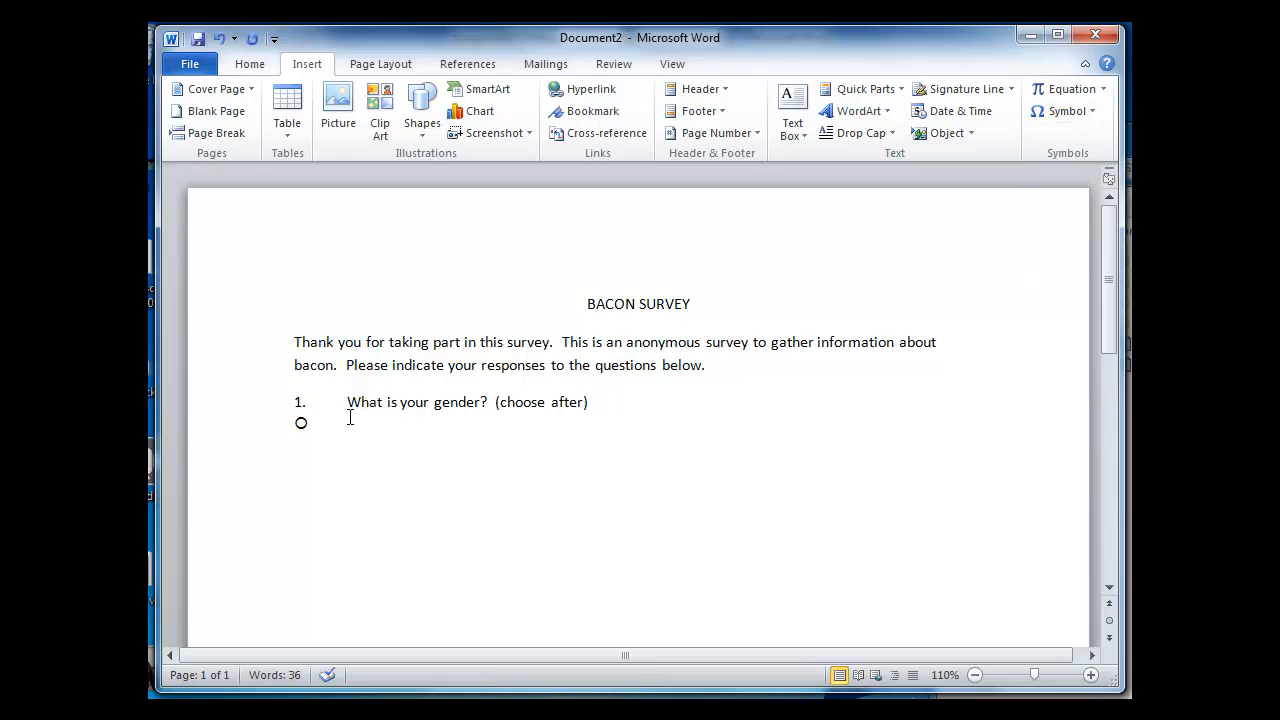
{"action": "type", "text": "male"}
{"action": "key", "text": "BackSpace"}
{"action": "key", "text": "BackSpace"}
{"action": "key", "text": "BackSpace"}
{"action": "key", "text": "BackSpace"}
{"action": "key", "text": "BackSpace"}
{"action": "type", "text": "Male"}
{"action": "key", "text": "Return"}
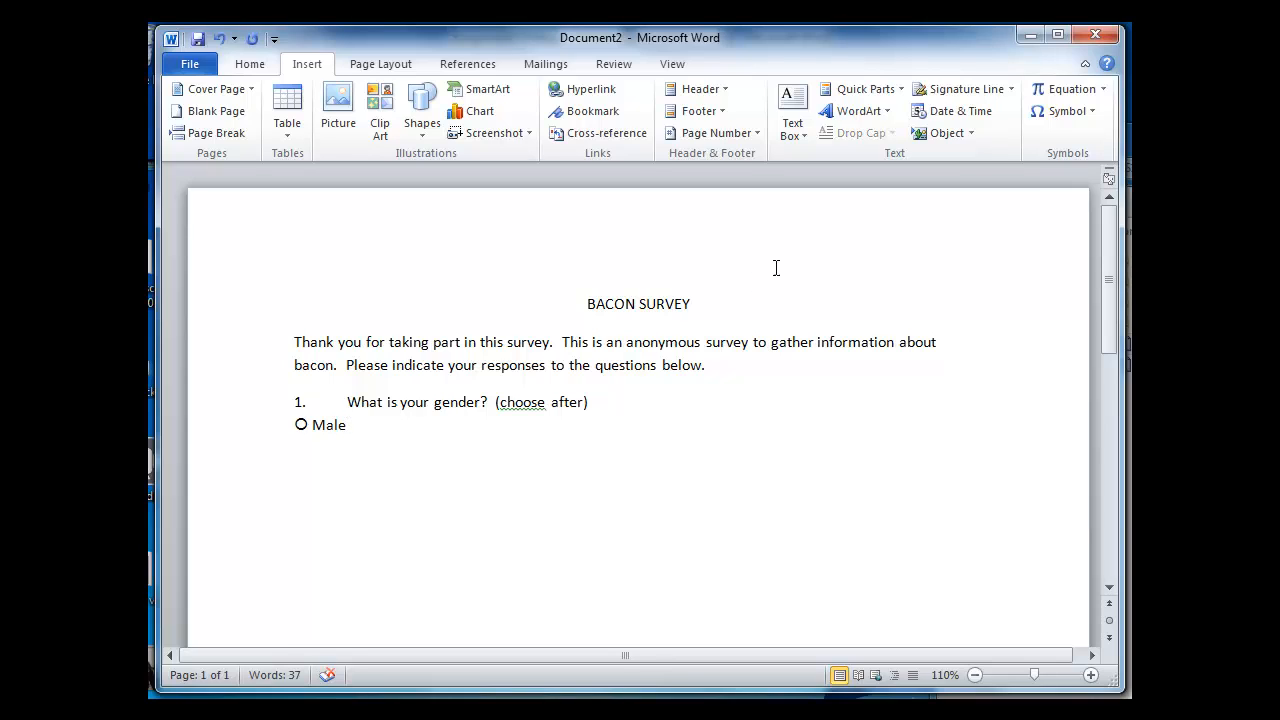
Add a second hollow-circle answer, "Female", separated from "Male" by only a line break.
{"action": "left_click", "coordinate": [1093, 114]}
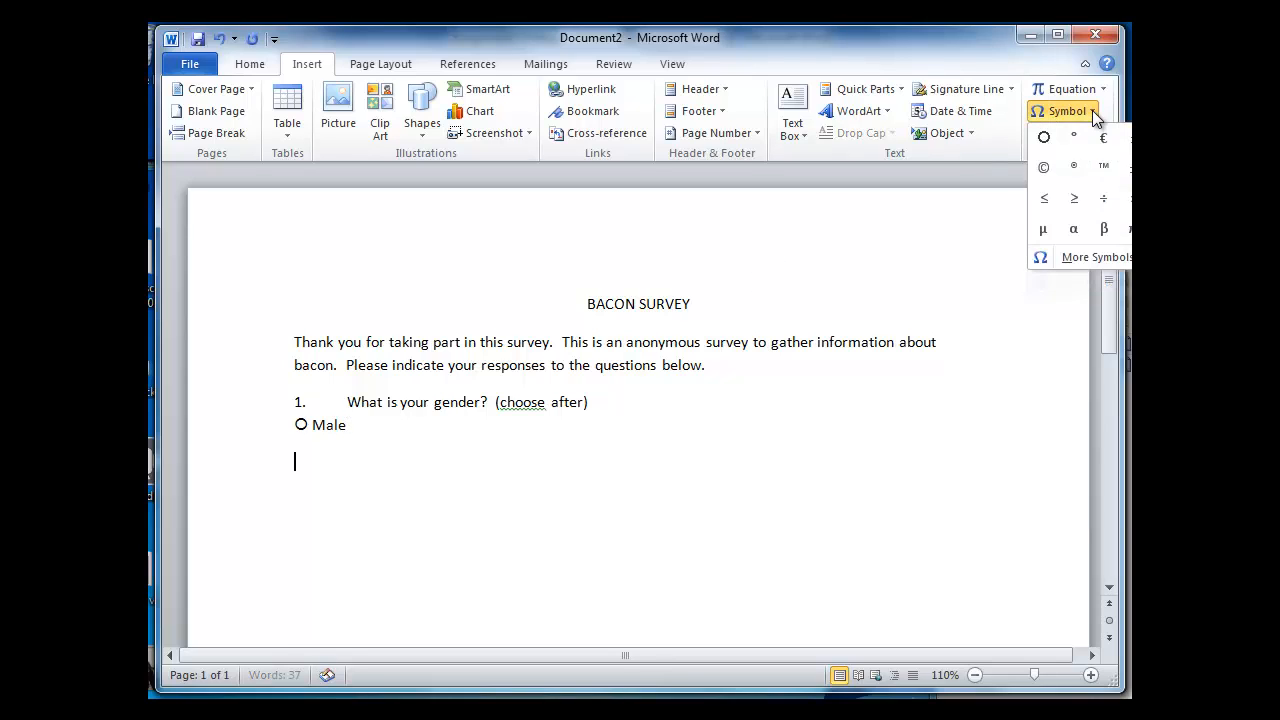
{"action": "left_click", "coordinate": [1043, 137]}
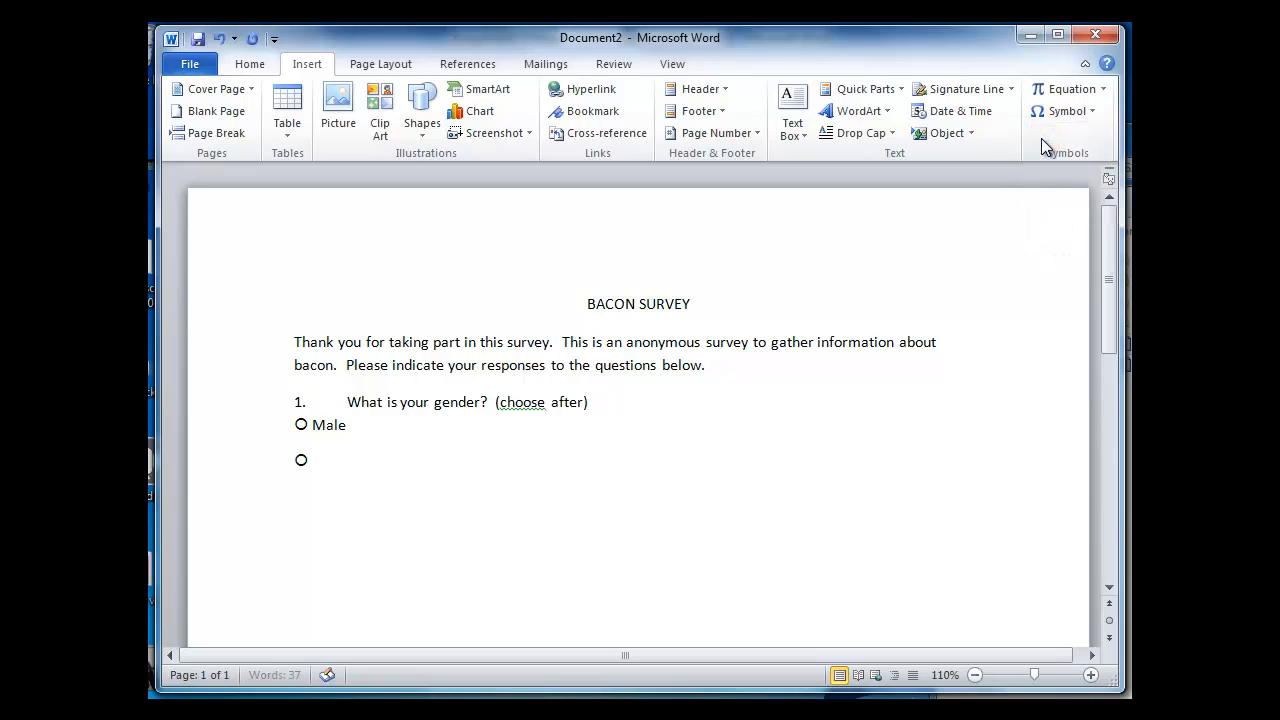
{"action": "type", "text": "Female"}
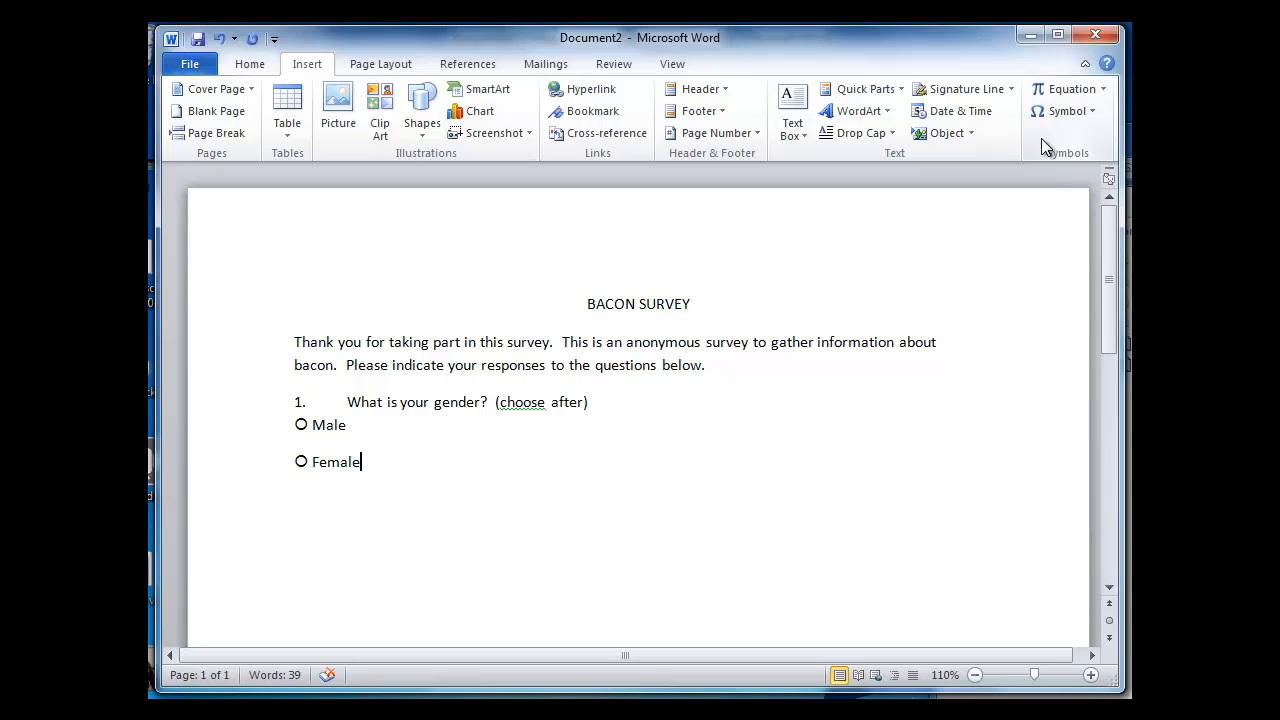
{"action": "key", "text": "Up"}
{"action": "key", "text": "Delete"}
{"action": "key", "text": "Return"}
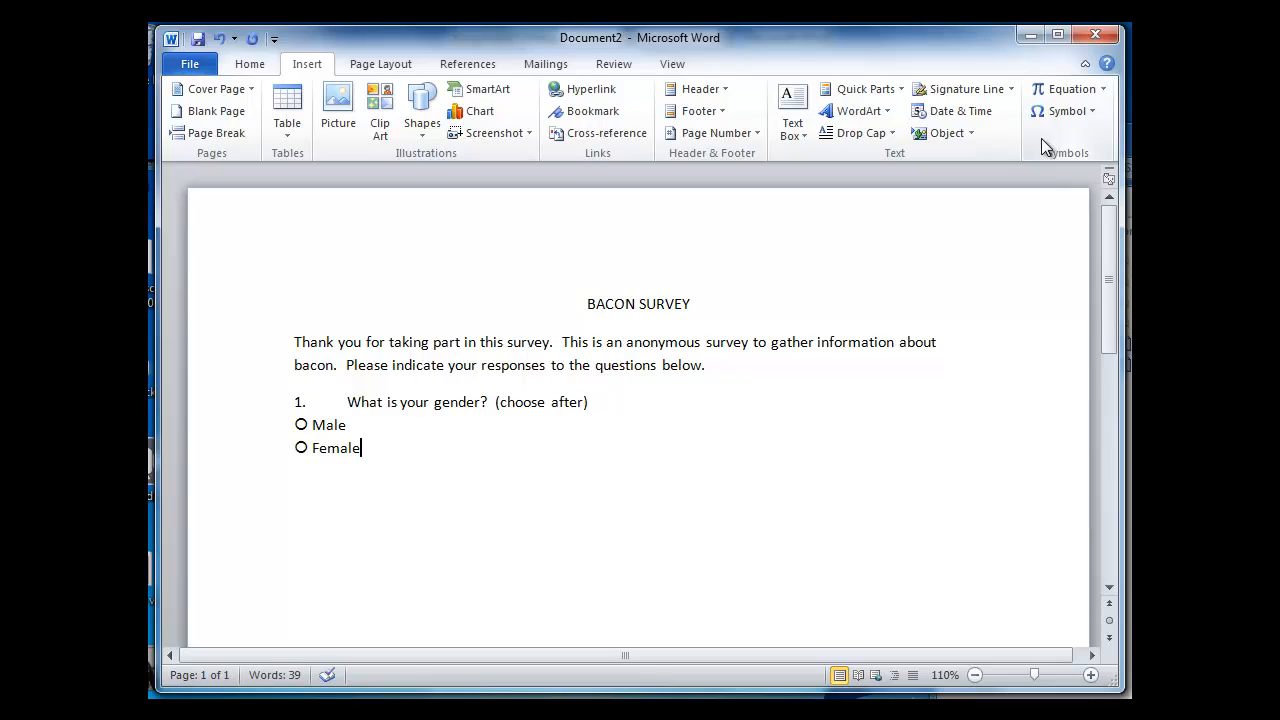
Write question 2 in a new paragraph as "How often do you eat bacon? (choose one)", tabbed after the number "2.".
{"action": "key", "text": "Return"}
{"action": "key", "text": "Return"}
{"action": "key", "text": "Return"}
{"action": "type", "text": "2. How often d"}
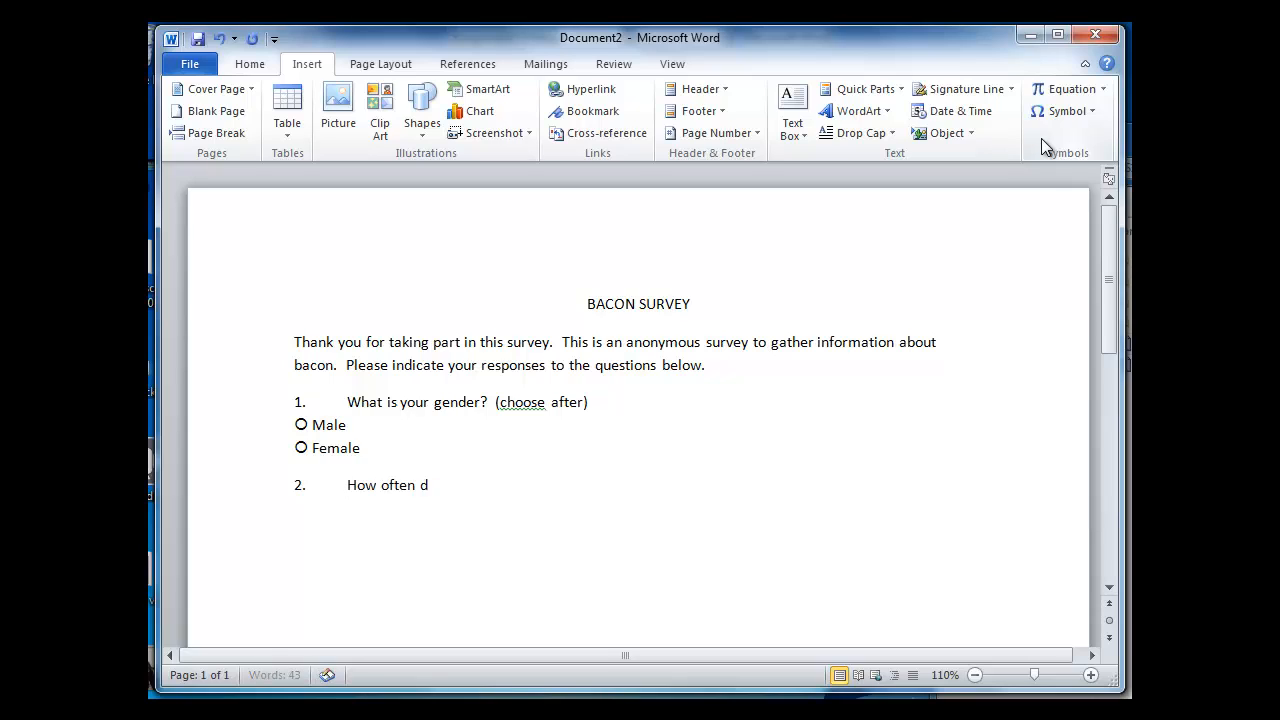
{"action": "type", "text": "o you eat bacon?  (cho"}
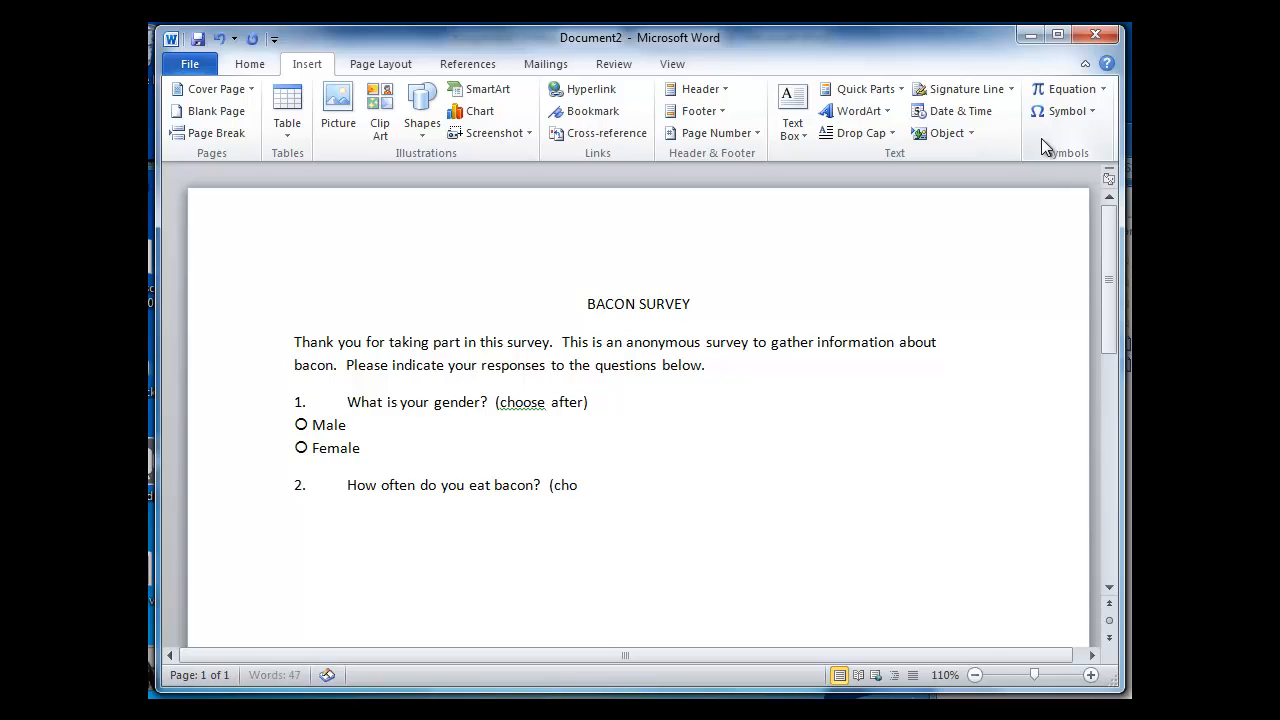
{"action": "type", "text": "ose one)"}
Replace "after" with "one" in question 1's instruction and add a line break below question 2.
{"action": "double_click", "coordinate": [564, 402]}
{"action": "type", "text": "one"}
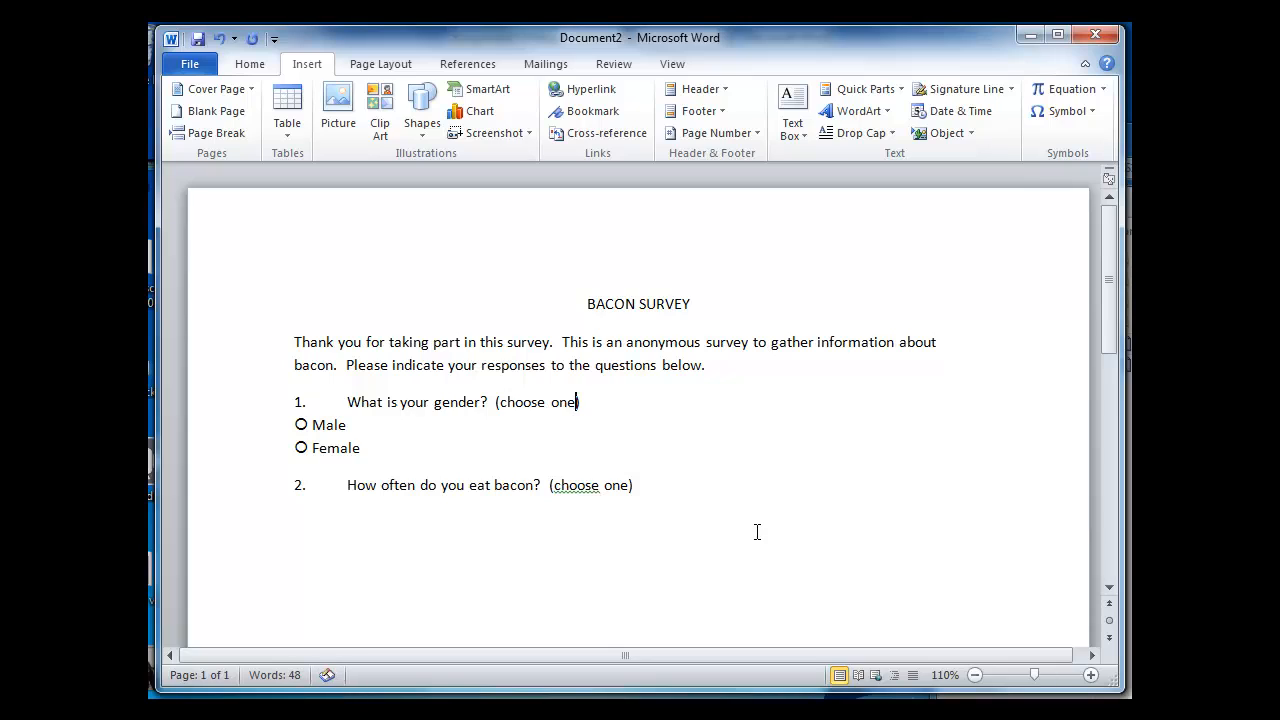
{"action": "left_click", "coordinate": [658, 485]}
{"action": "key", "text": "Return"}
{"action": "key", "text": "BackSpace"}
{"action": "key", "text": "Return"}
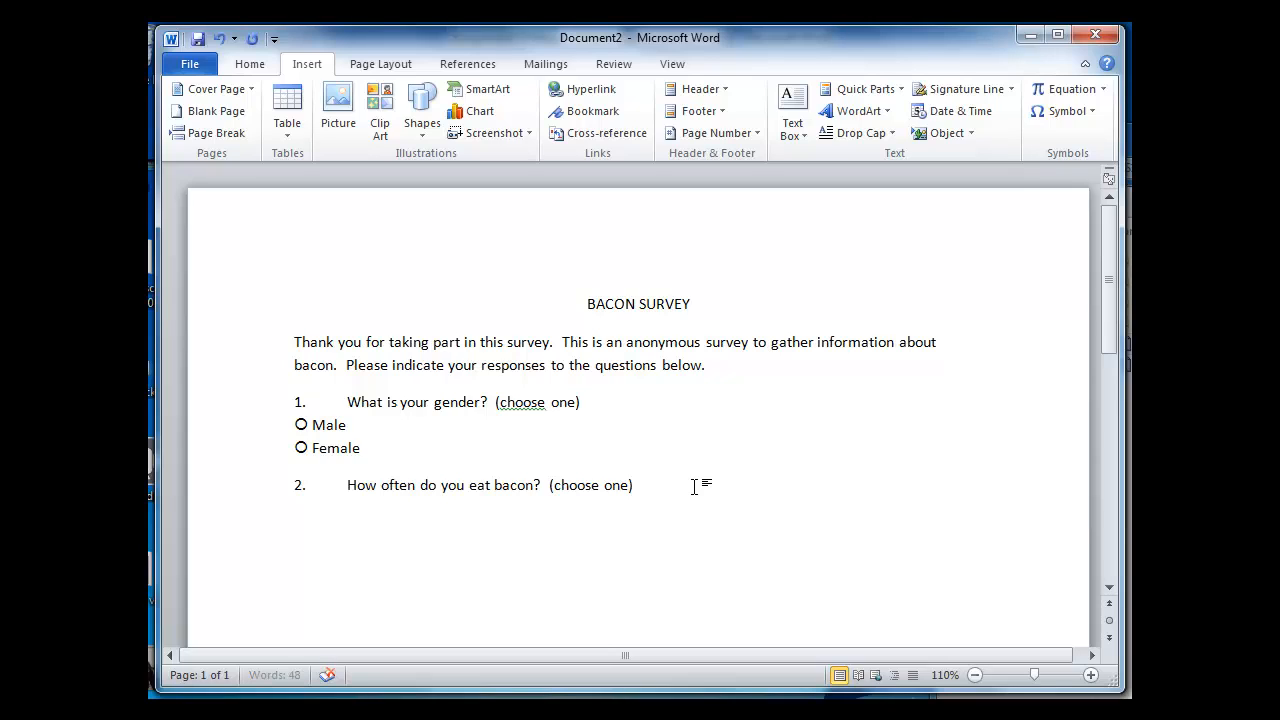
Show the formatting marks to check the line breaks and paragraph ends, and hide them again.
{"action": "left_click", "coordinate": [250, 63]}
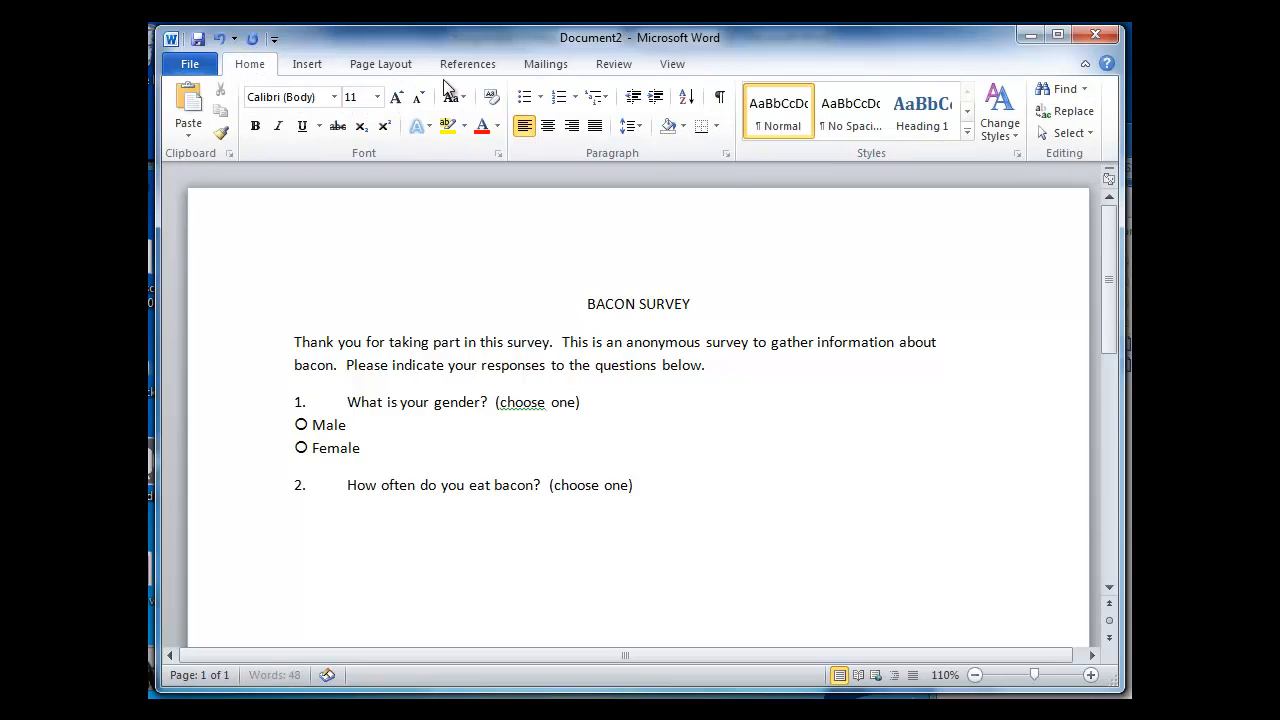
{"action": "left_click", "coordinate": [719, 96]}
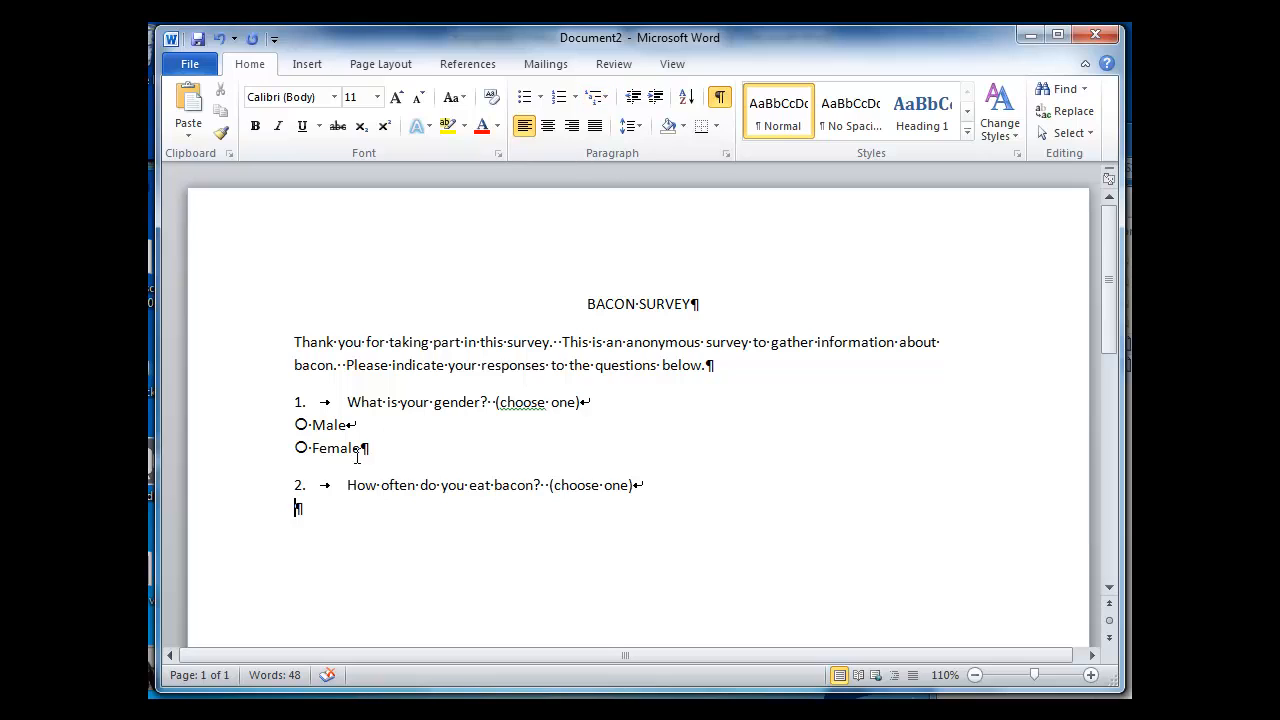
{"action": "left_click", "coordinate": [721, 100]}
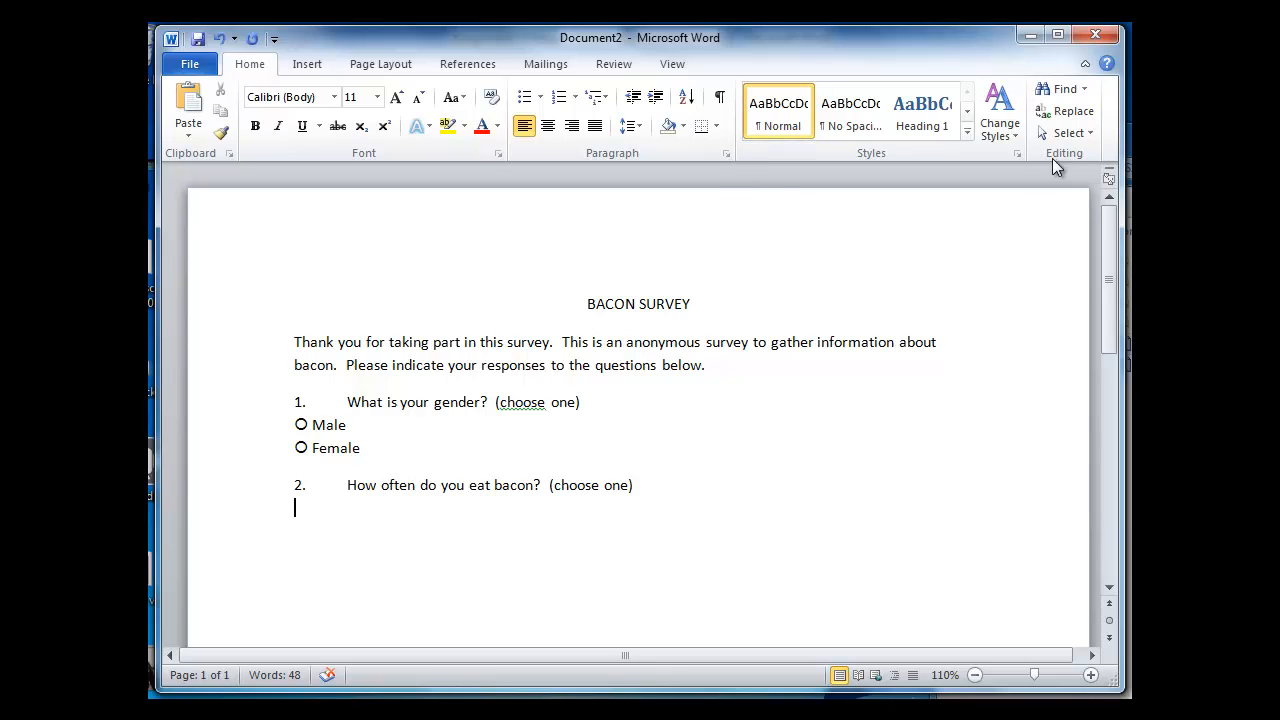
Add the hollow-circle answer "Never" below question 2 and go to a new line.
{"action": "left_click", "coordinate": [316, 68]}
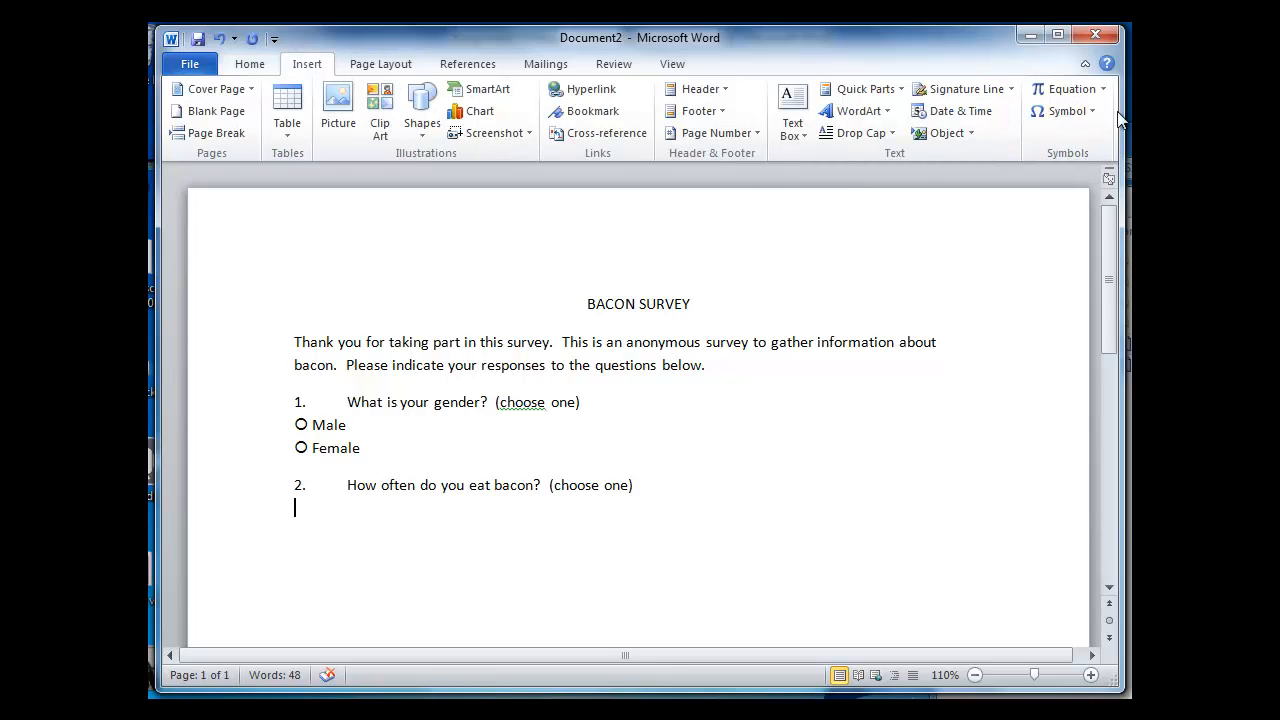
{"action": "left_click", "coordinate": [1066, 111]}
{"action": "left_click", "coordinate": [1043, 140]}
{"action": "type", "text": "Never"}
{"action": "key", "text": "Return"}
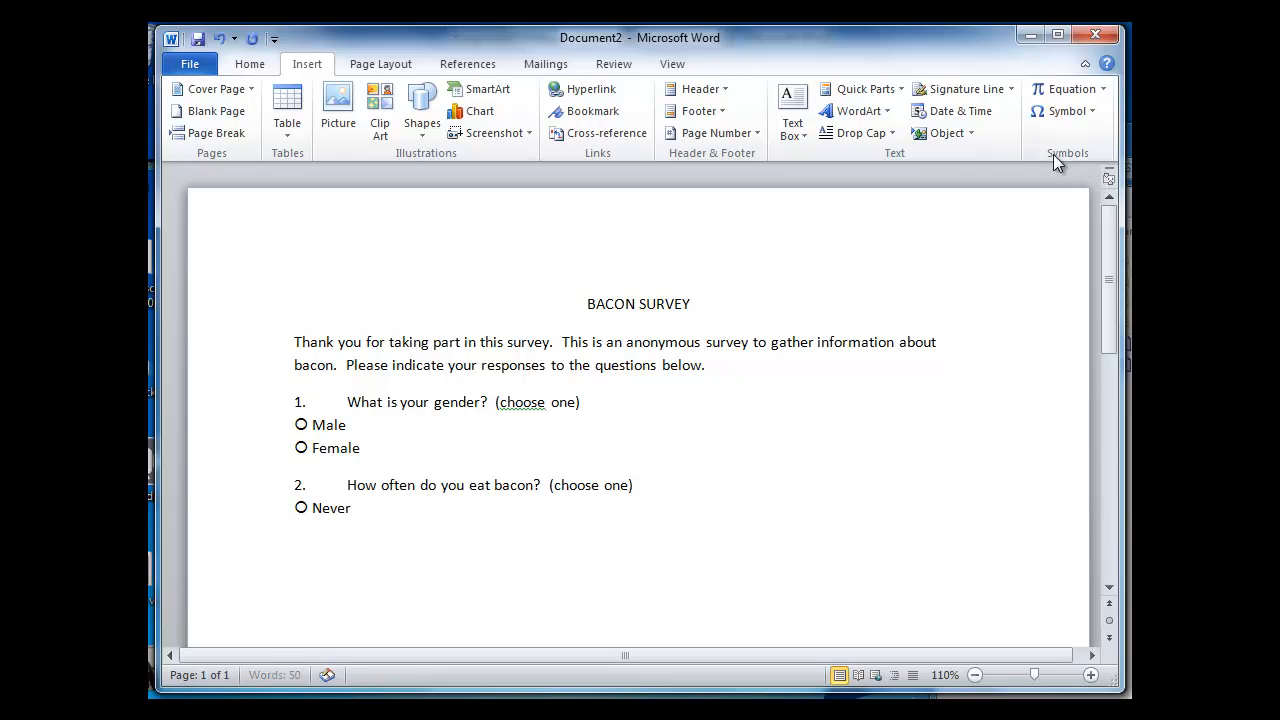
Add the hollow-circle answer "Rarely (once per month or less)" below "Never" and go to a new line.
{"action": "left_click", "coordinate": [1088, 117]}
{"action": "left_click", "coordinate": [1042, 136]}
{"action": "type", "text": "Rarely (once per month"}
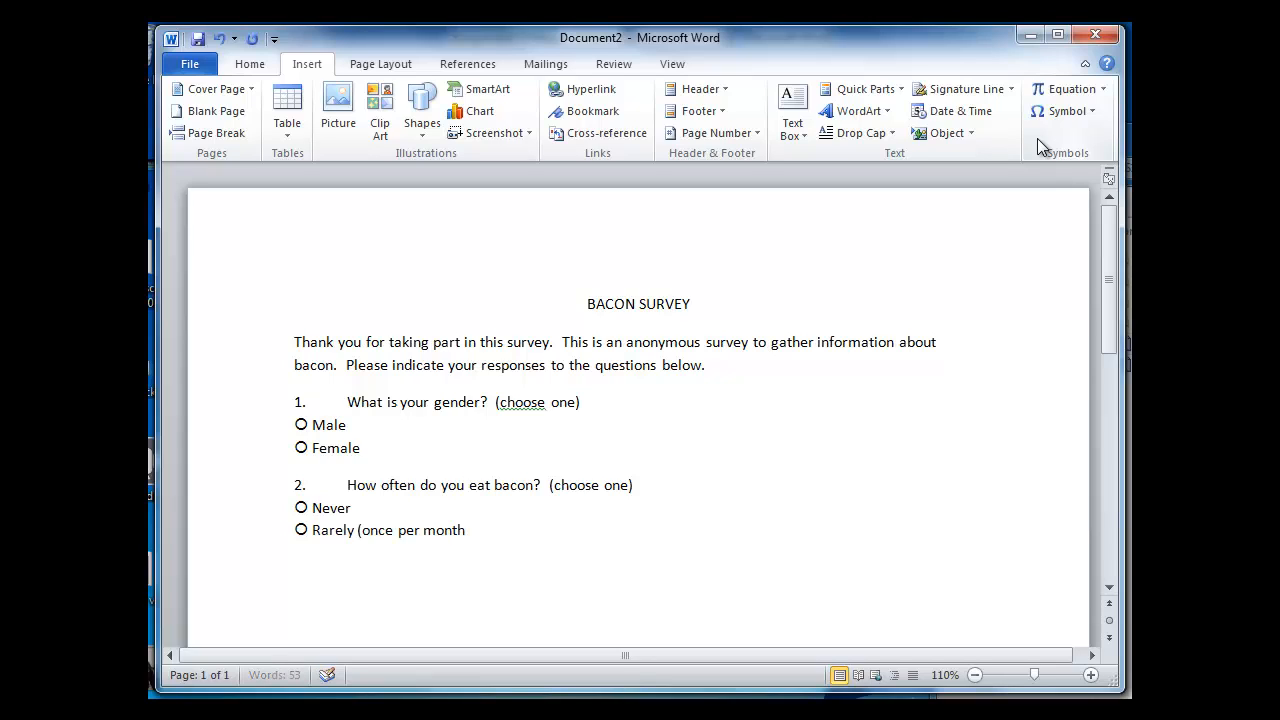
{"action": "type", "text": " or less)"}
{"action": "key", "text": "Return"}
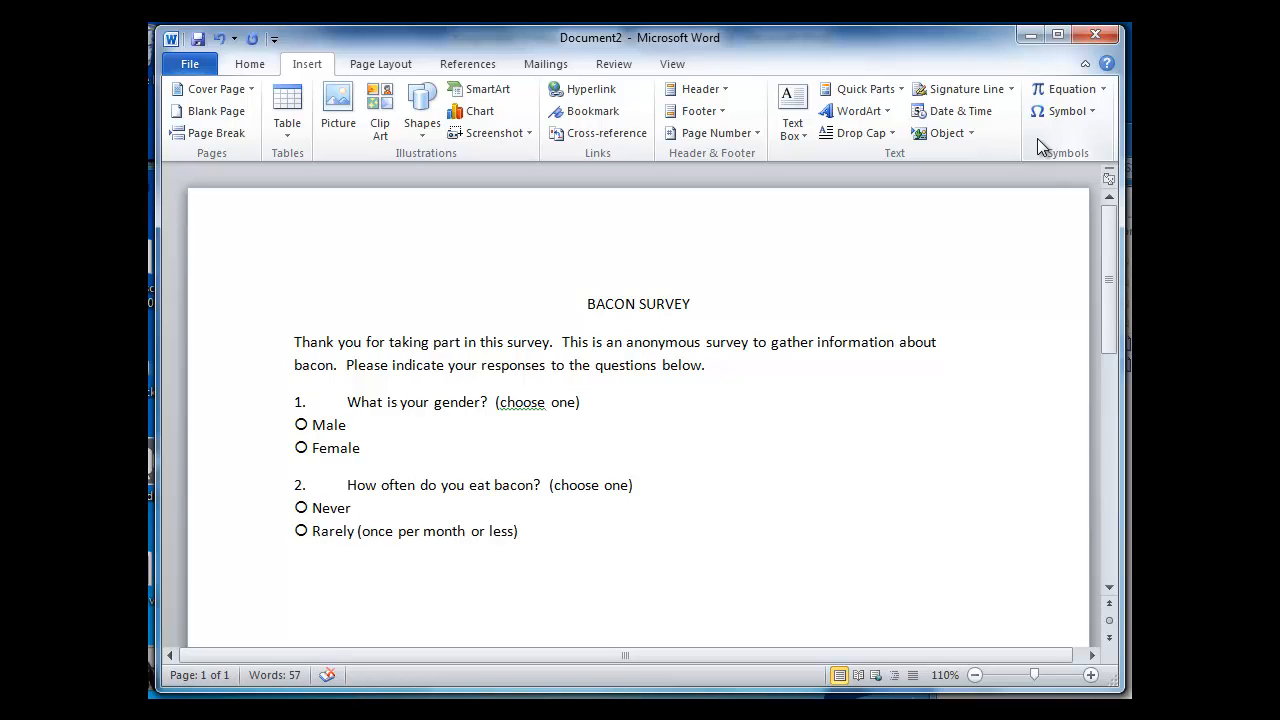
Add the hollow-circle answer "Often (once per week or more)" below "Rarely" and go to a new line.
{"action": "left_click", "coordinate": [1090, 112]}
{"action": "left_click", "coordinate": [1044, 137]}
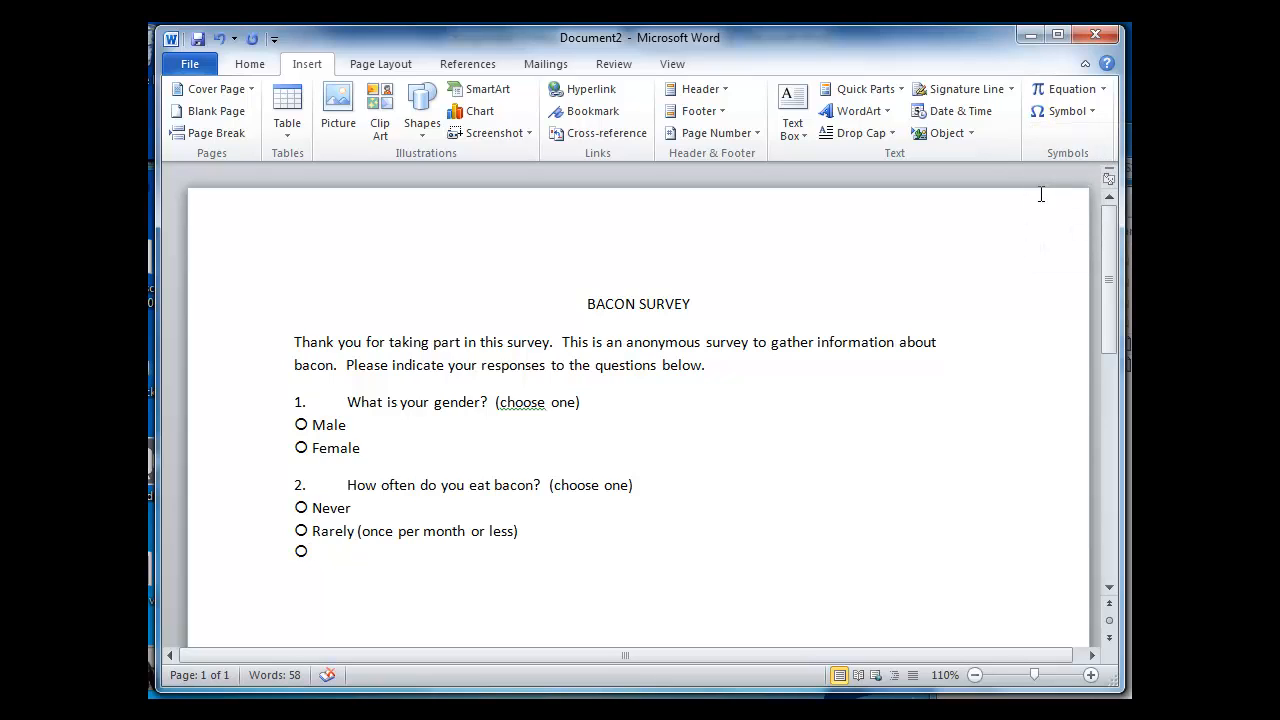
{"action": "type", "text": "Often (on"}
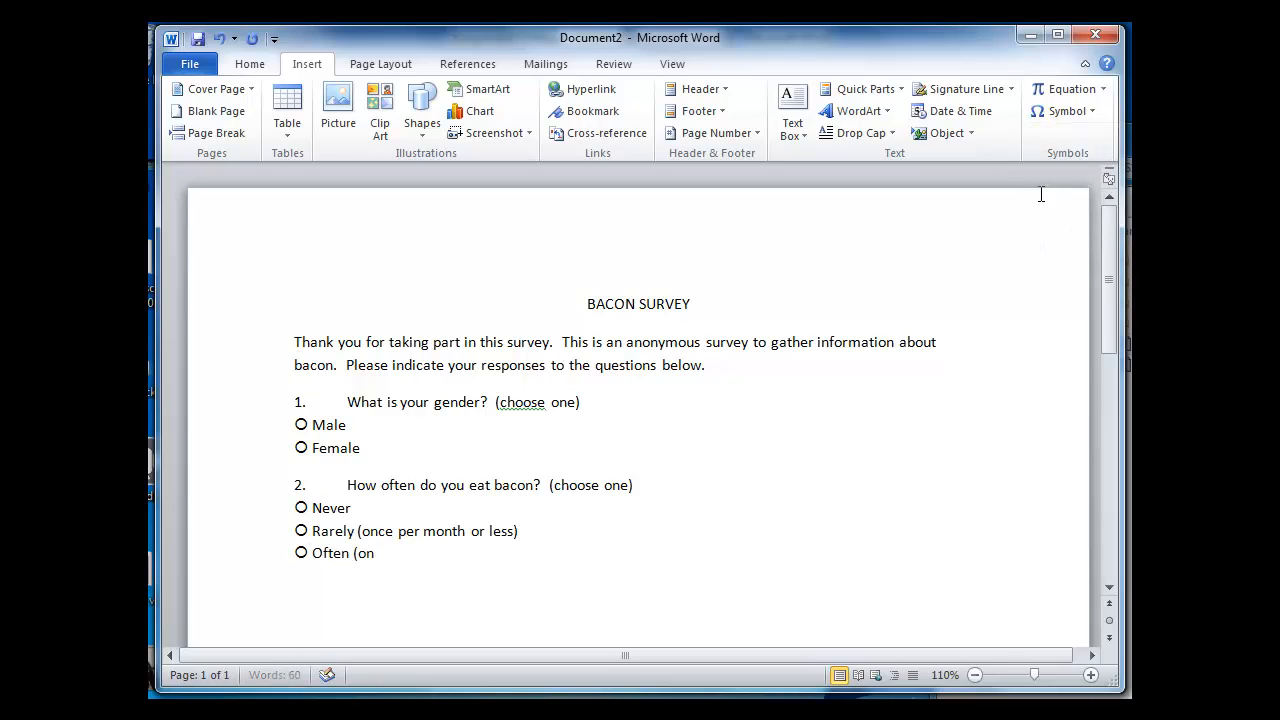
{"action": "type", "text": "ce per week or more"}
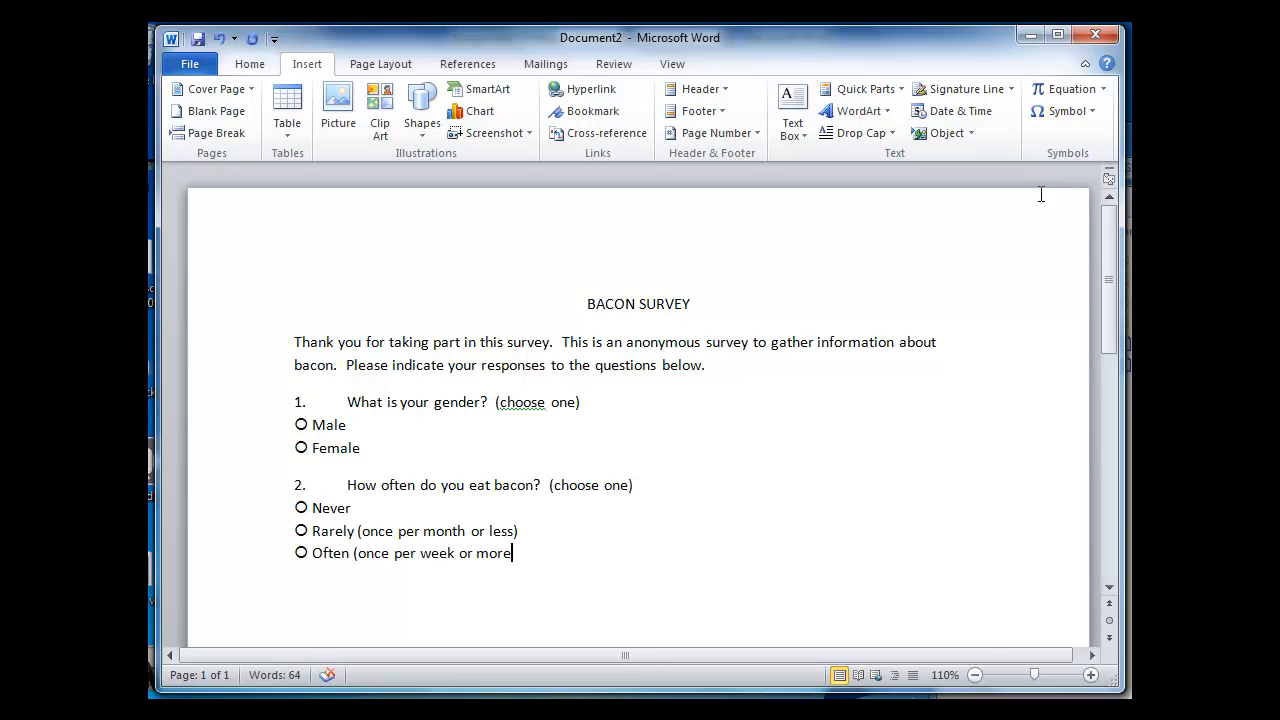
{"action": "type", "text": ")"}
{"action": "key", "text": "Return"}
Add the hollow-circle answer "Constantly (every day)" below "Often" and start a new paragraph.
{"action": "left_click", "coordinate": [1085, 111]}
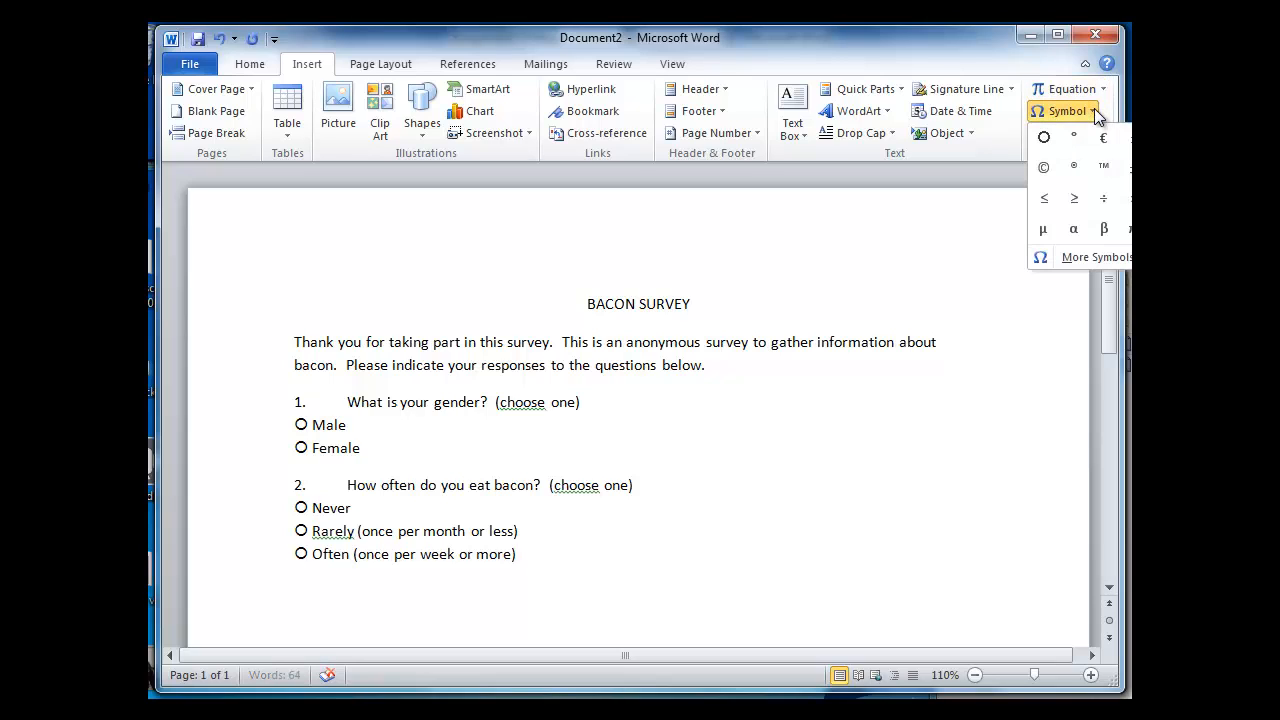
{"action": "left_click", "coordinate": [1043, 140]}
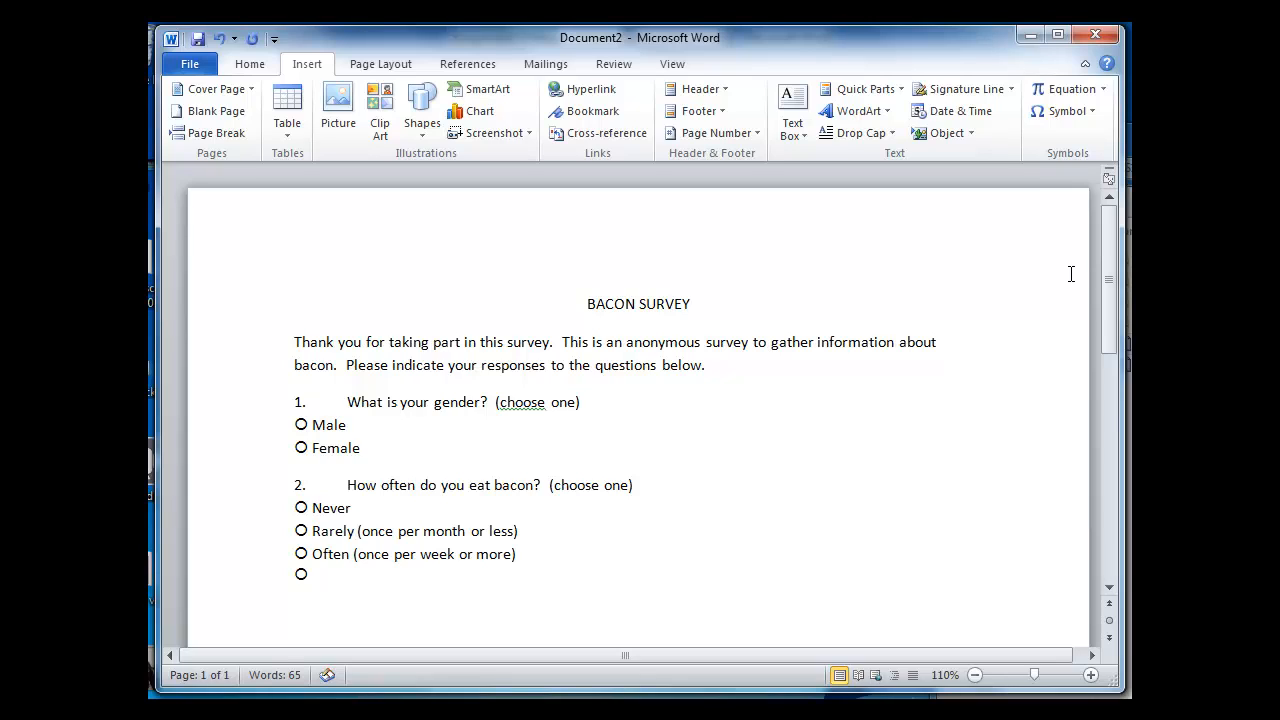
{"action": "type", "text": "Constantly (e"}
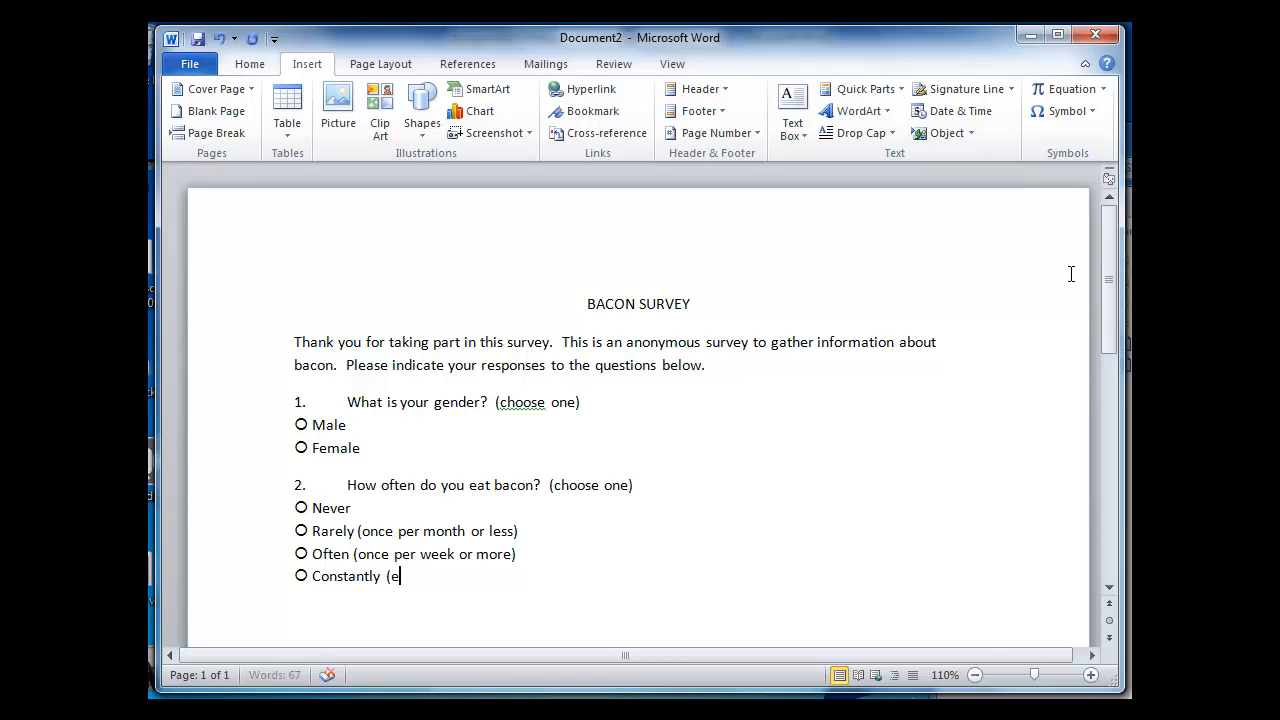
{"action": "type", "text": "ver y day)"}
{"action": "key", "text": "Return"}
Add question 3, "What are the three things you like most about bacon?", with a tab after its number and a line break below.
{"action": "type", "text": "3."}
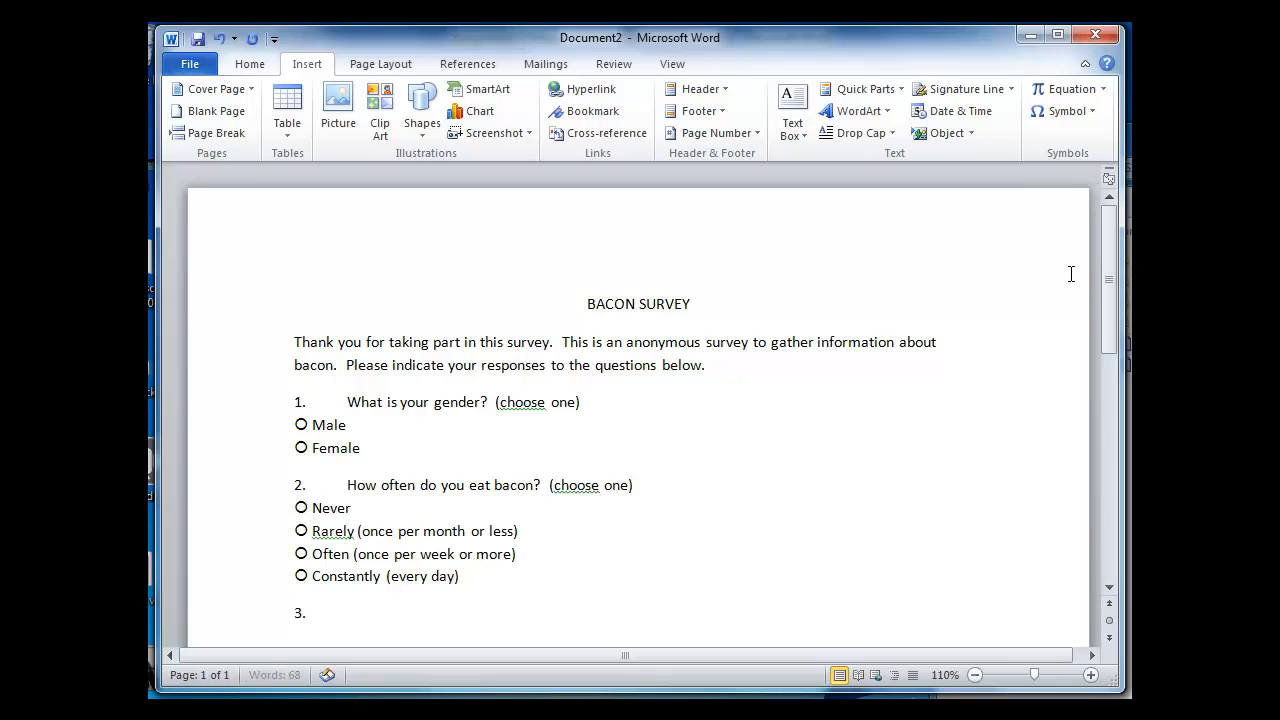
{"action": "key", "text": "Tab"}
{"action": "type", "text": "What are the three things you like most about bacon?"}
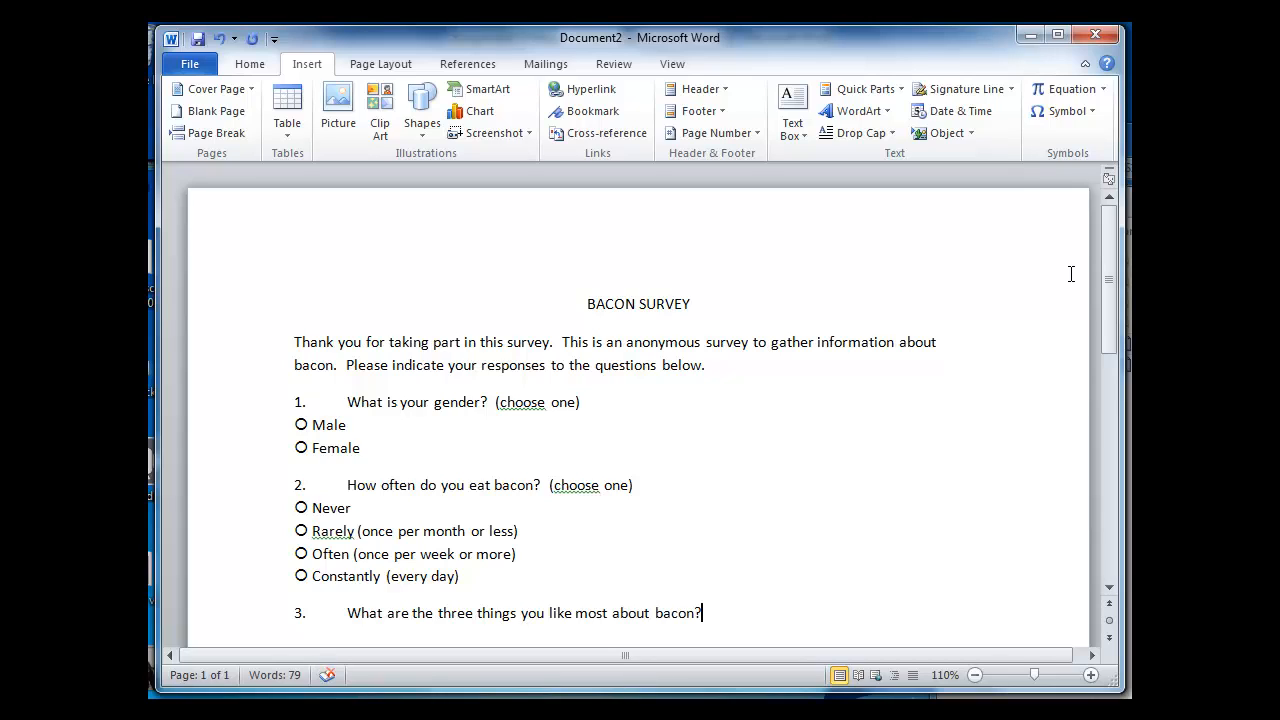
{"action": "key", "text": "BackSpace"}
{"action": "key", "text": "Return"}
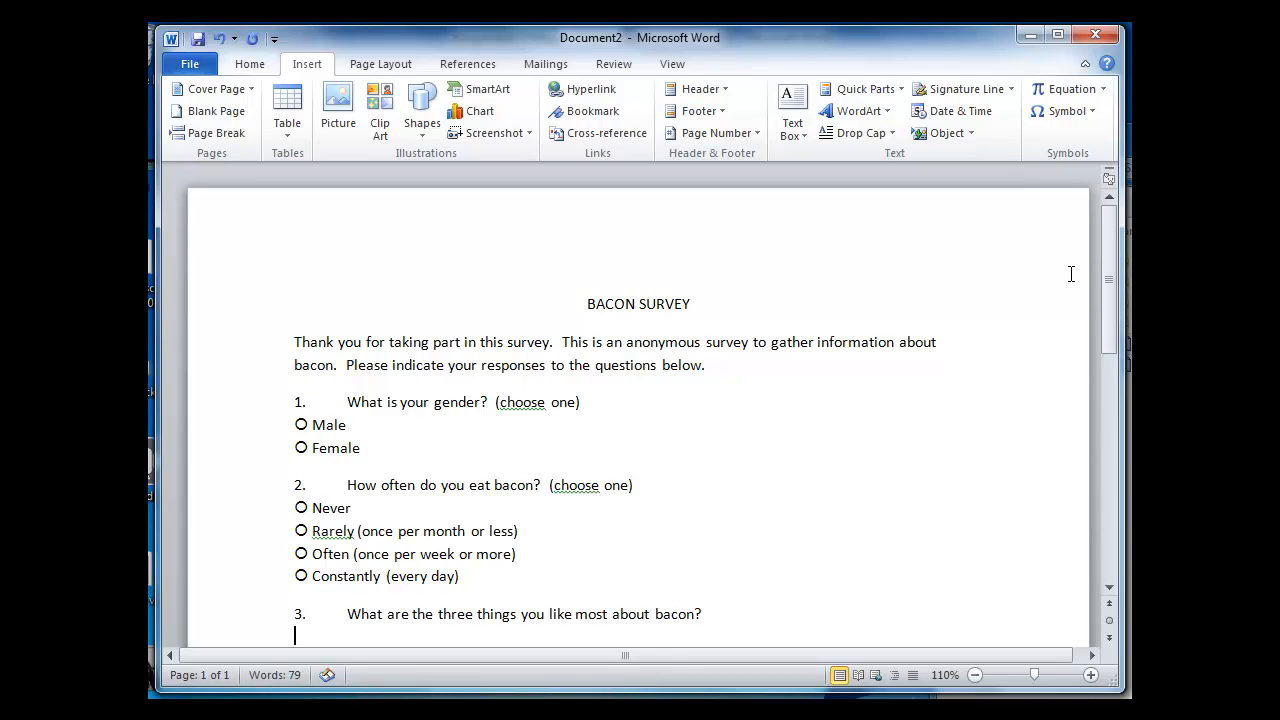
Add three blank underscore answer lines of matching length, numbered 1 to 3, below question 3 and start a new paragraph.
{"action": "type", "text": "1. _______________________________"}
{"action": "key", "text": "Return"}
{"action": "type", "text": "2"}
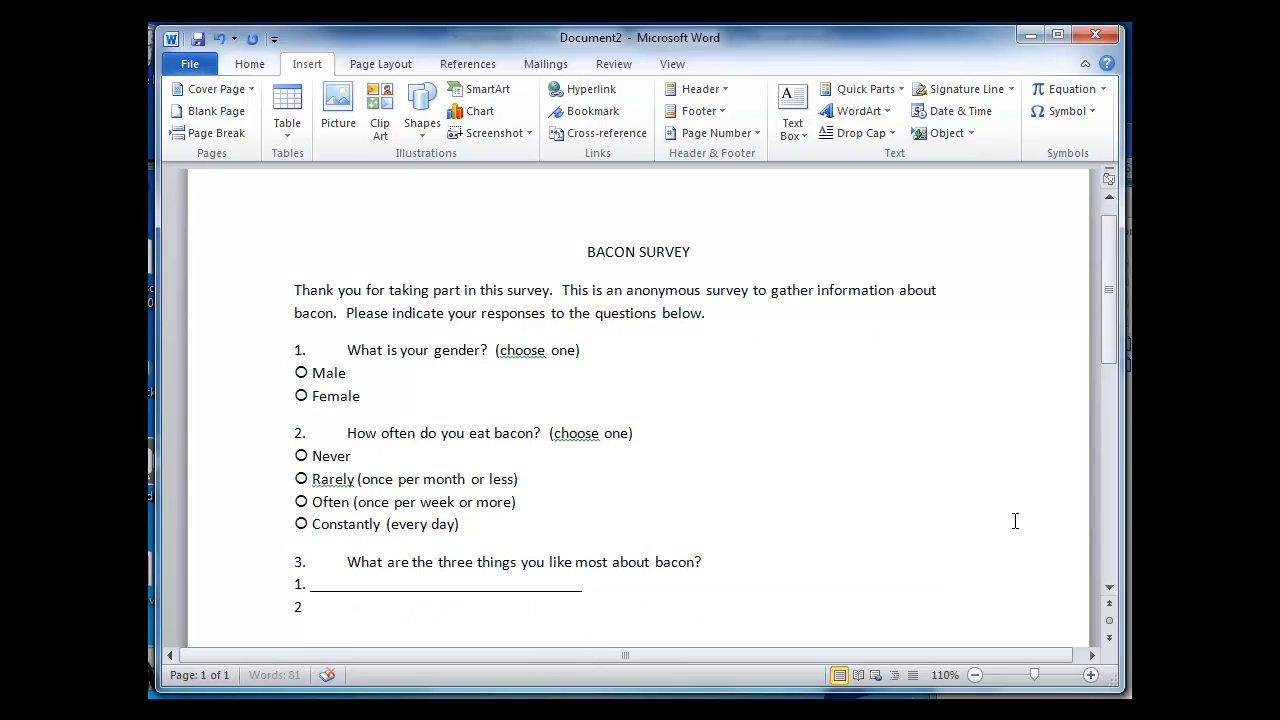
{"action": "type", "text": "._________________"}
{"action": "key", "text": "BackSpace"}
{"action": "key", "text": "BackSpace"}
{"action": "key", "text": "BackSpace"}
{"action": "key", "text": "BackSpace"}
{"action": "key", "text": "BackSpace"}
{"action": "key", "text": "BackSpace"}
{"action": "key", "text": "BackSpace"}
{"action": "key", "text": "BackSpace"}
{"action": "key", "text": "BackSpace"}
{"action": "key", "text": "BackSpace"}
{"action": "key", "text": "BackSpace"}
{"action": "key", "text": "BackSpace"}
{"action": "key", "text": "BackSpace"}
{"action": "key", "text": "BackSpace"}
{"action": "key", "text": "BackSpace"}
{"action": "type", "text": "____________________________"}
{"action": "key", "text": "Return"}
{"action": "type", "text": "3."}
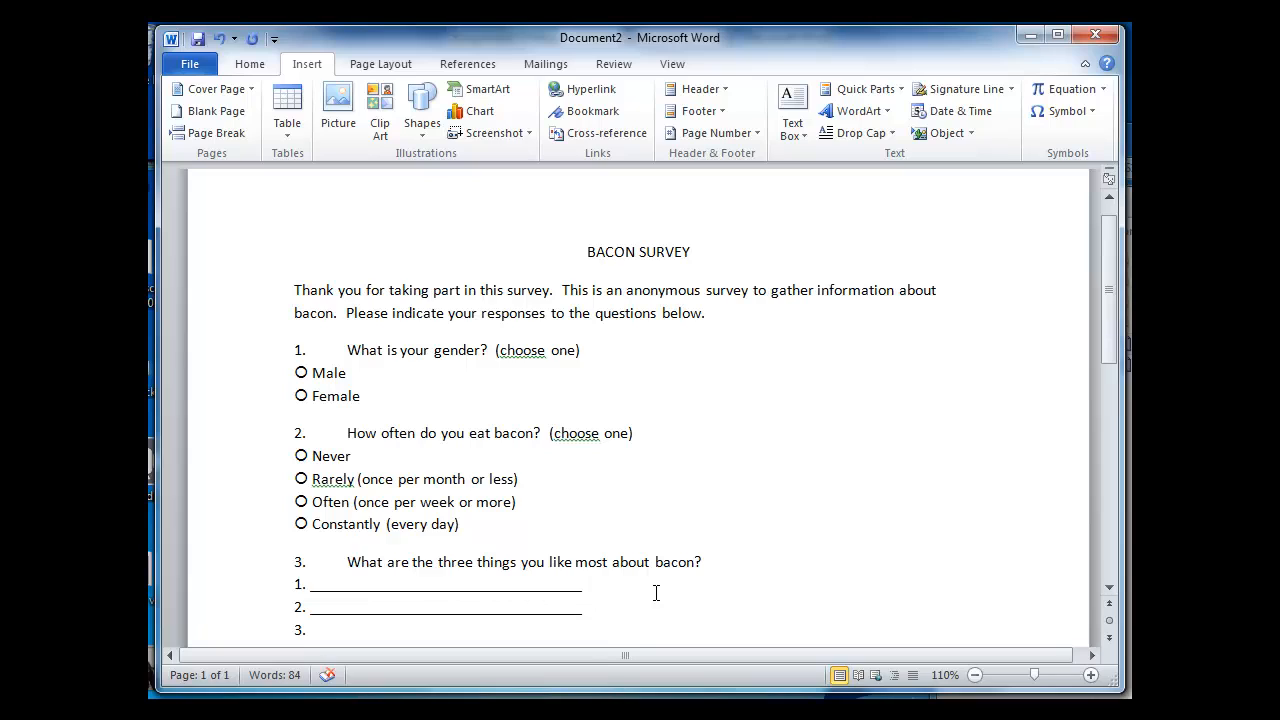
{"action": "type", "text": " ______________"}
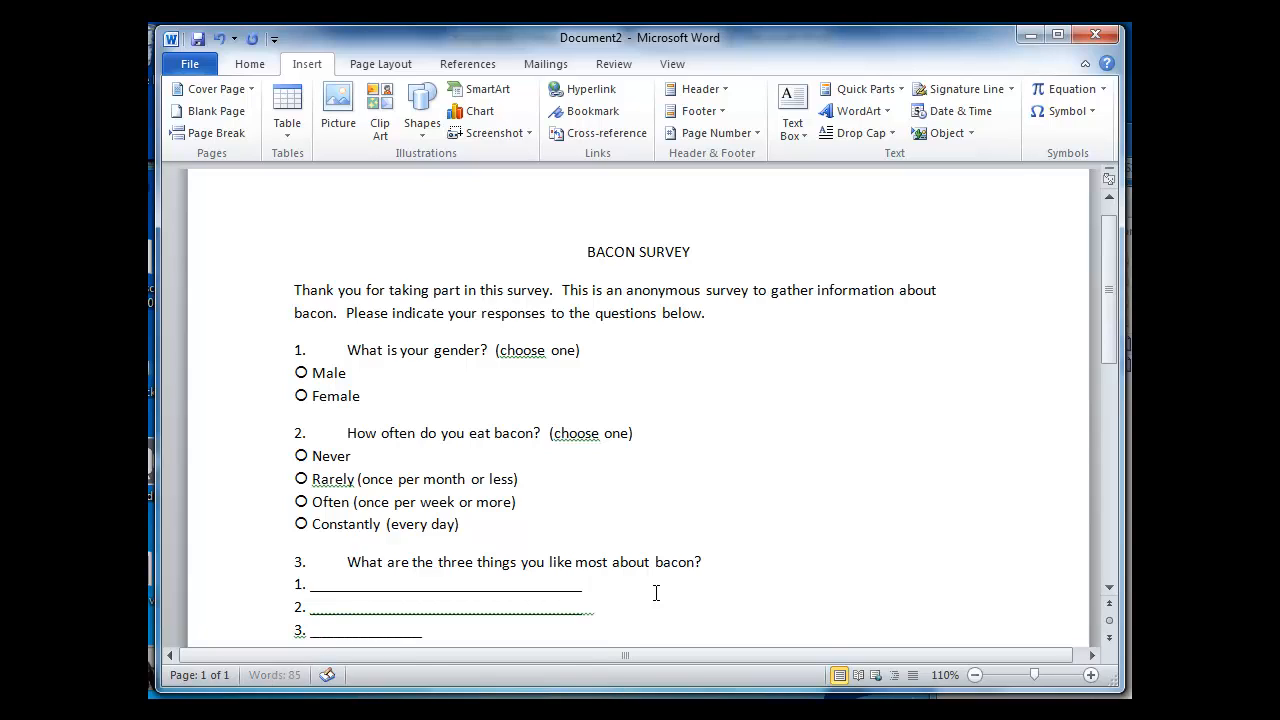
{"action": "type", "text": "____________________"}
{"action": "key", "text": "Return"}
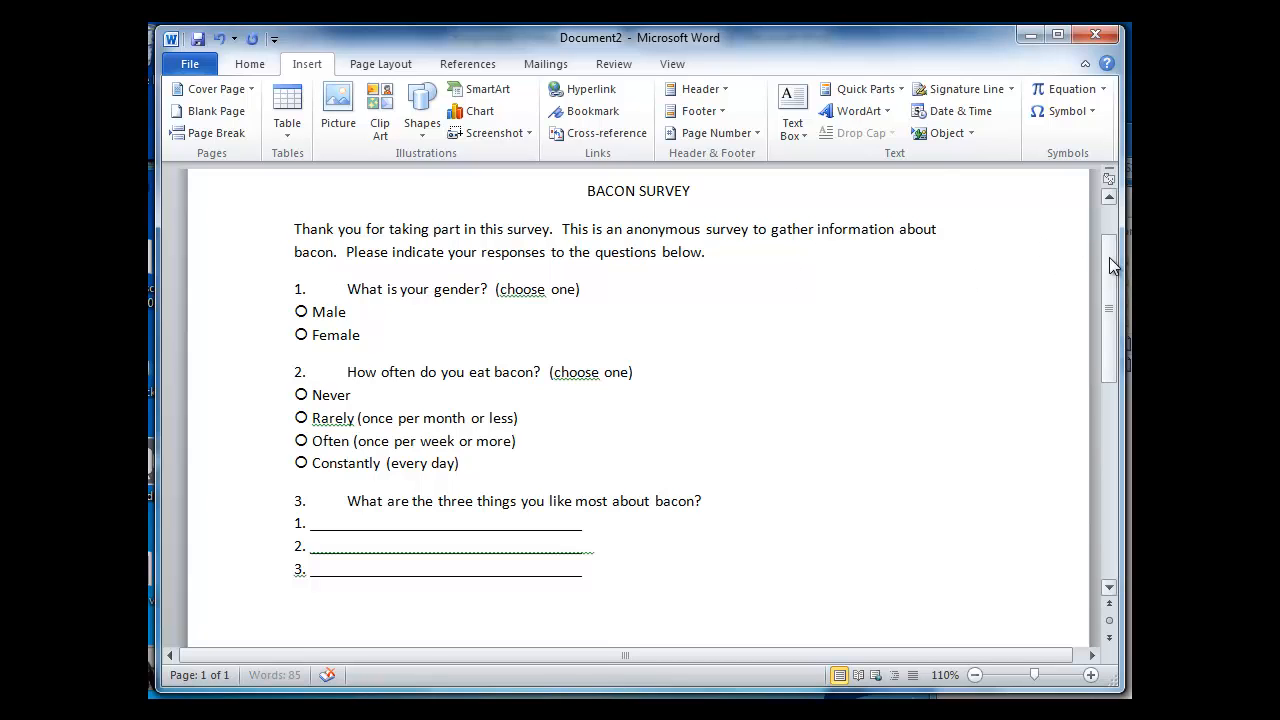
Set up a box page border for the whole document with the 3 pt thick-and-thin double line style.
{"action": "left_click_drag", "start_coordinate": [1114, 254], "coordinate": [1112, 217]}
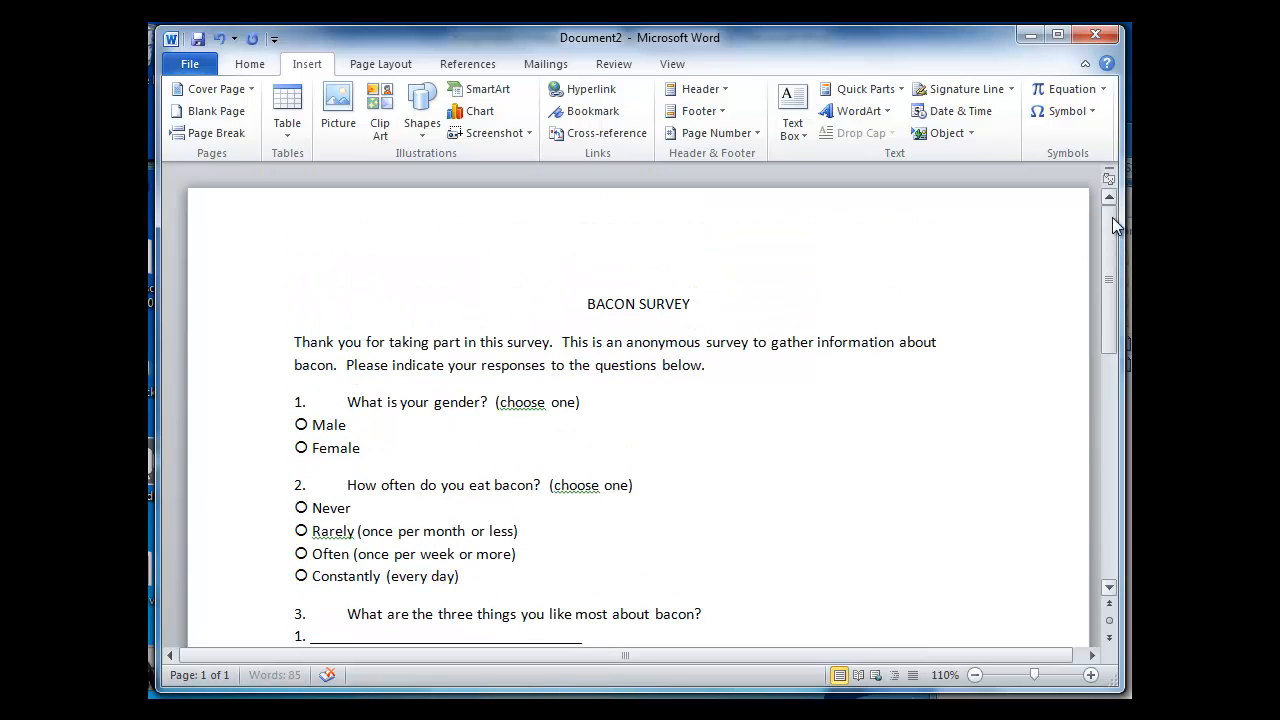
{"action": "left_click", "coordinate": [386, 66]}
{"action": "left_click", "coordinate": [567, 133]}
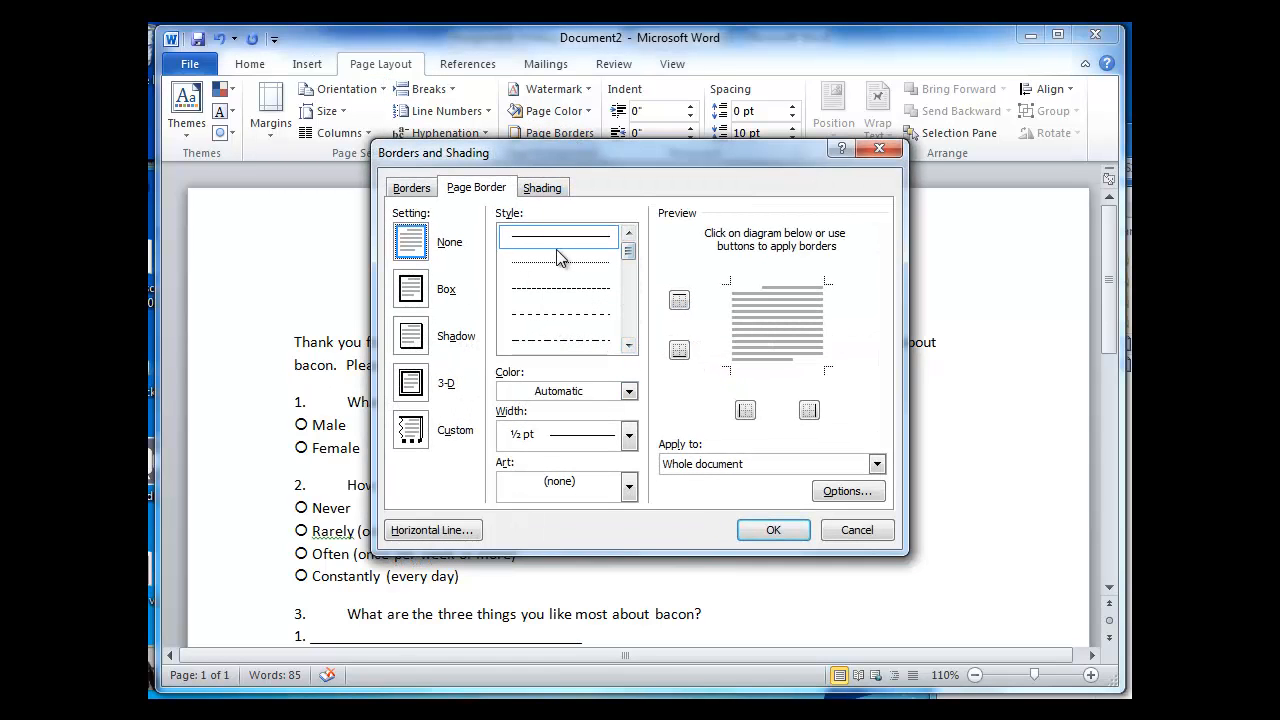
{"action": "left_click", "coordinate": [629, 345]}
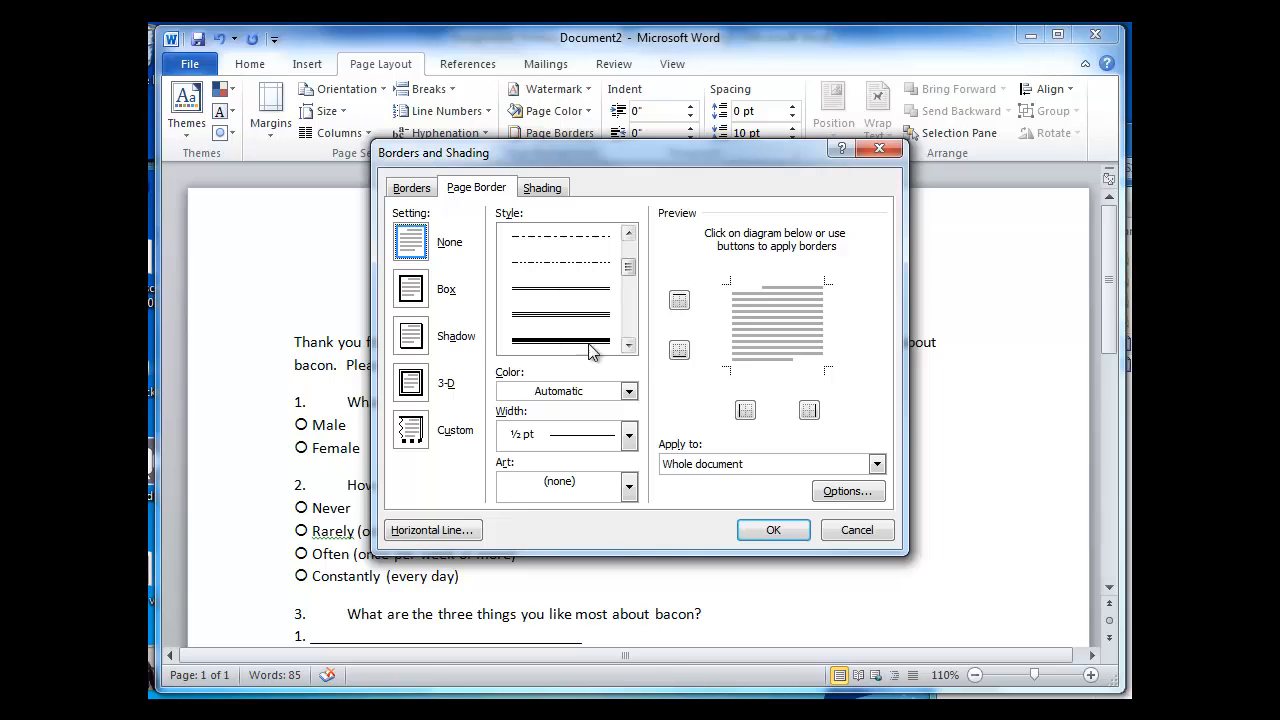
{"action": "left_click", "coordinate": [629, 345]}
{"action": "left_click", "coordinate": [629, 345]}
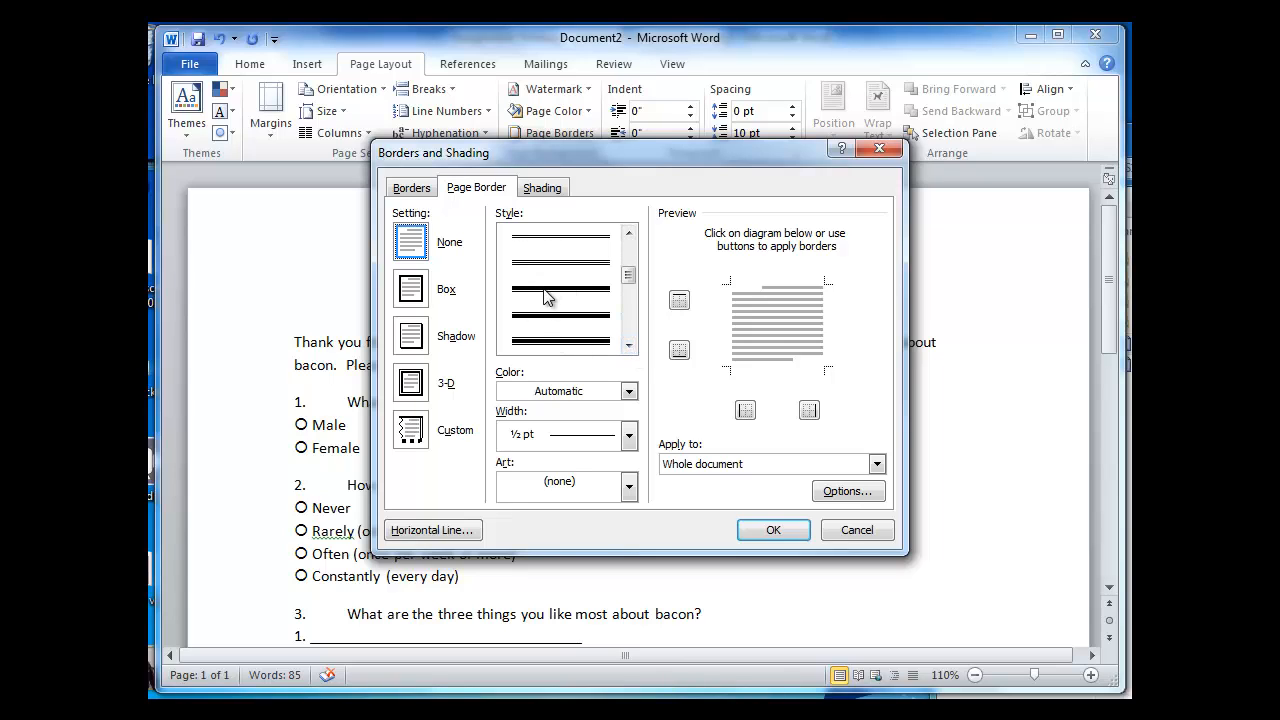
{"action": "left_click", "coordinate": [540, 295]}
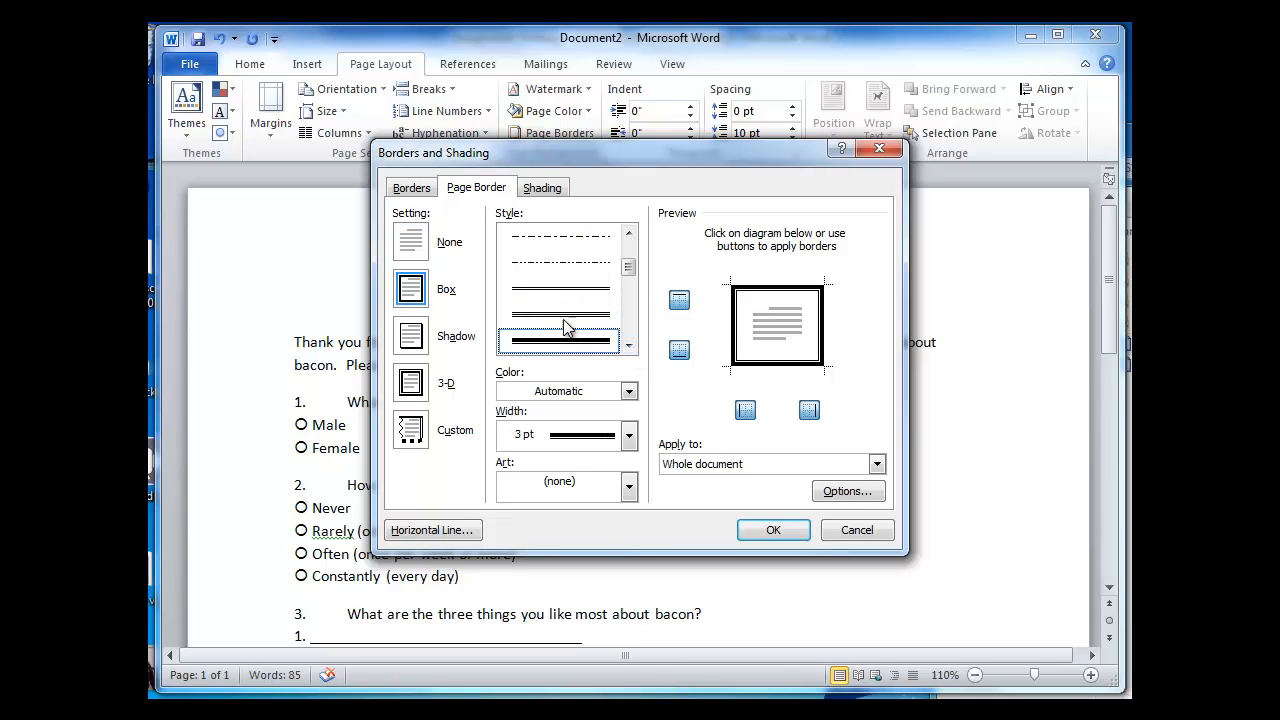
Look through the art patterns offered for the page border without choosing one.
{"action": "left_click", "coordinate": [629, 487]}
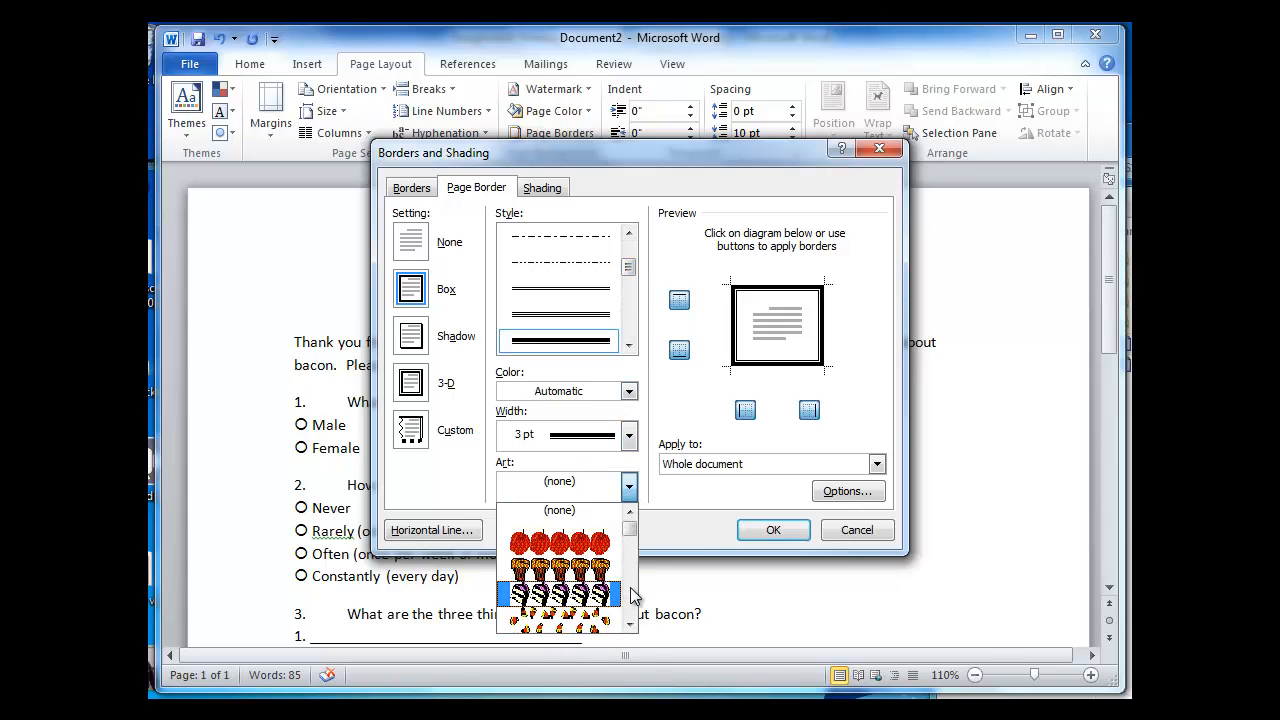
{"action": "scroll", "coordinate": [634, 597], "scroll_direction": "down", "scroll_amount": 2}
{"action": "scroll", "coordinate": [634, 597], "scroll_direction": "down", "scroll_amount": 2}
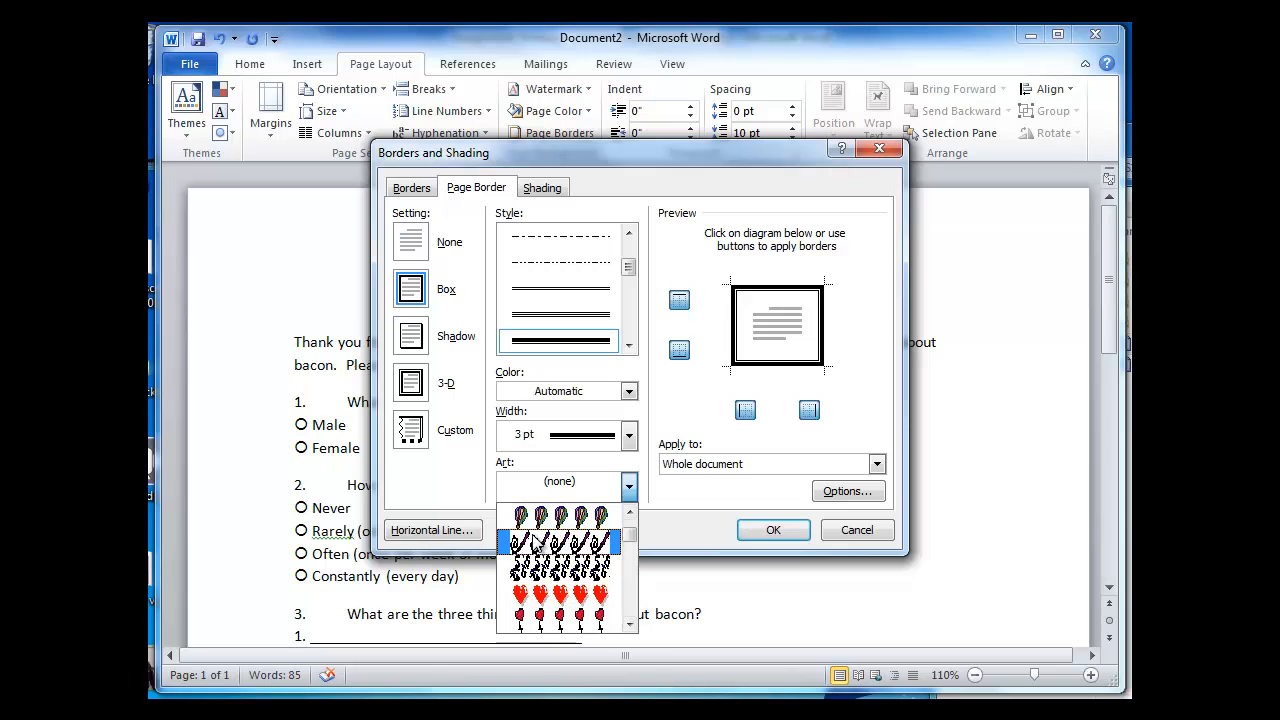
{"action": "scroll", "coordinate": [633, 600], "scroll_direction": "down", "scroll_amount": 6}
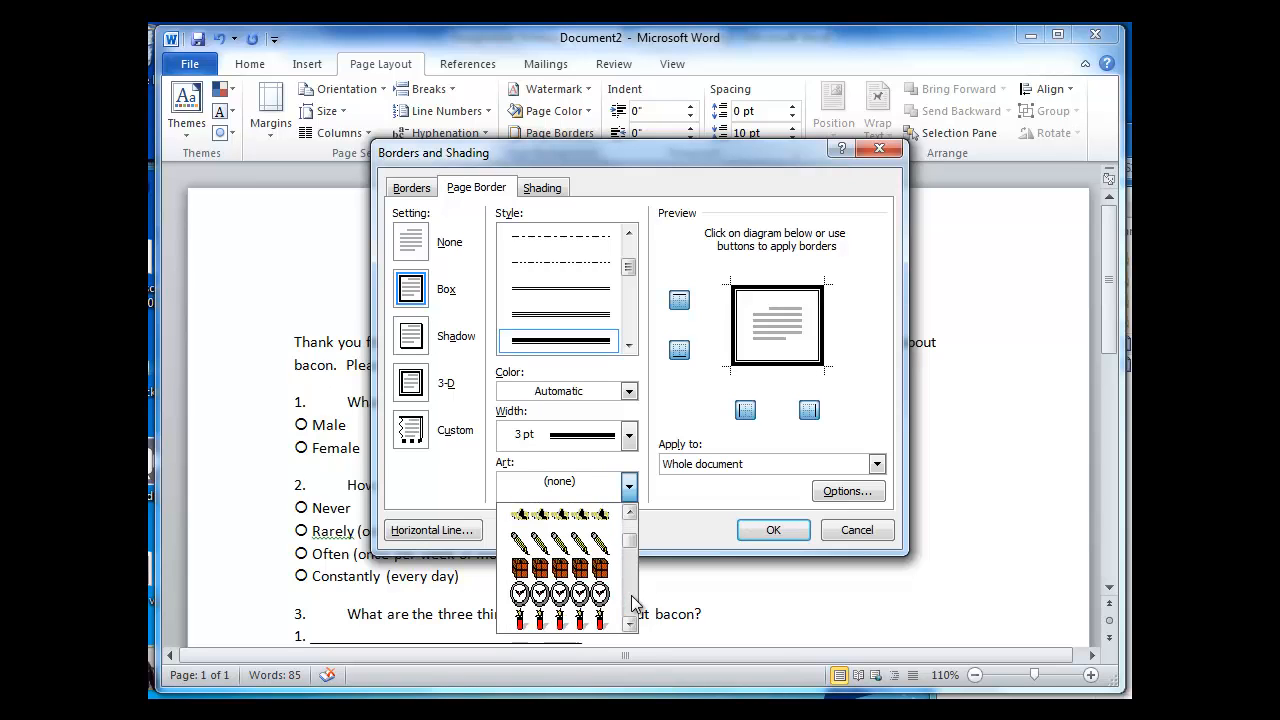
{"action": "left_click_drag", "start_coordinate": [630, 583], "coordinate": [631, 616]}
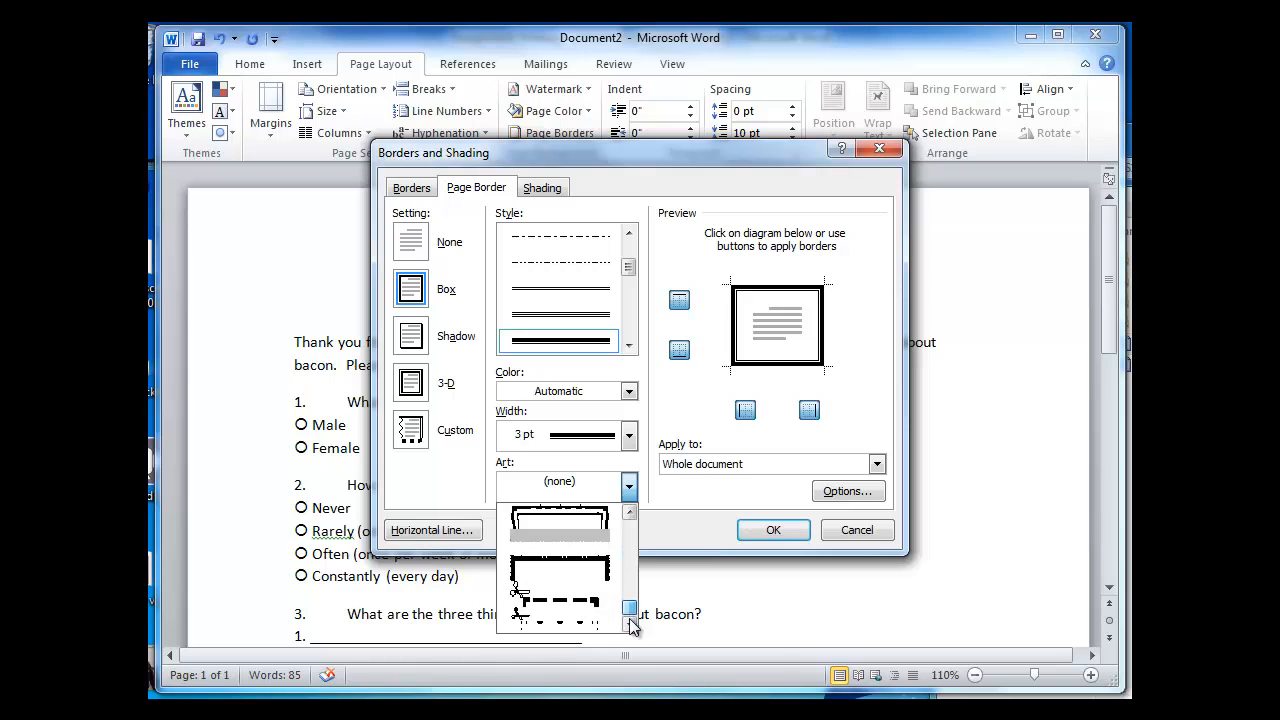
{"action": "left_click", "coordinate": [630, 512]}
{"action": "left_click", "coordinate": [630, 512]}
{"action": "left_click", "coordinate": [630, 512]}
{"action": "left_click", "coordinate": [630, 512]}
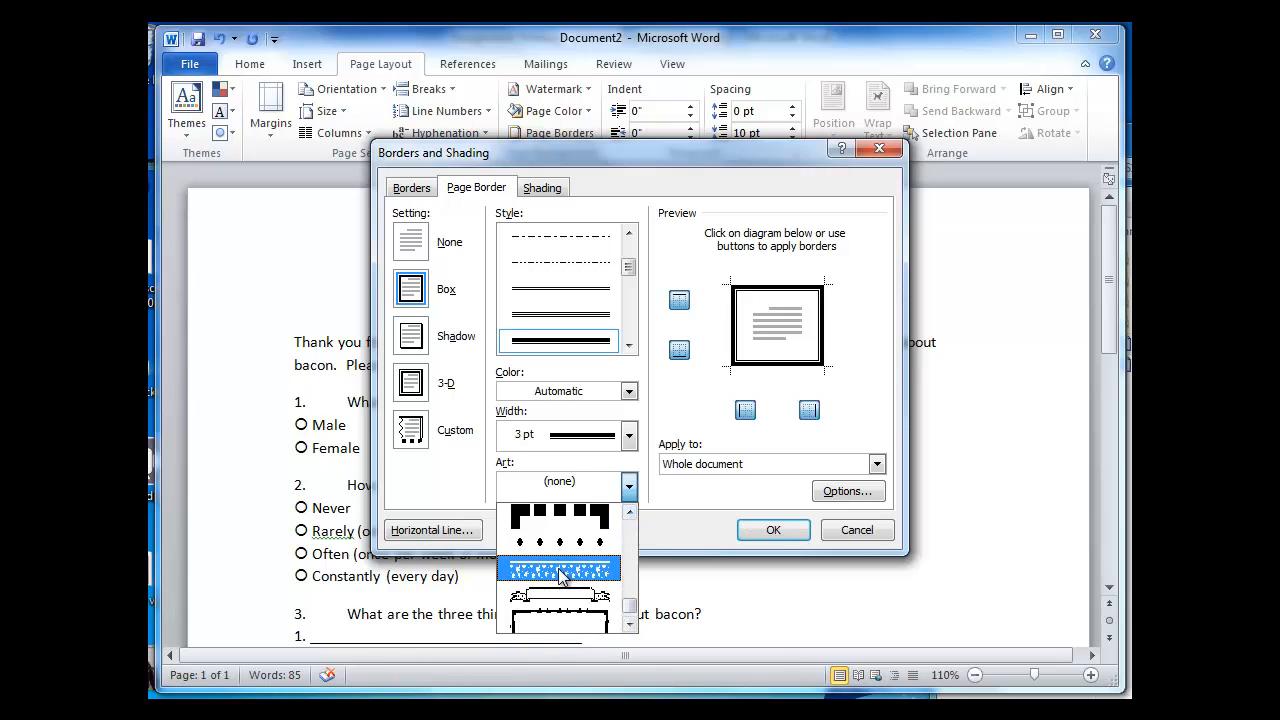
{"action": "left_click", "coordinate": [630, 534]}
{"action": "left_click", "coordinate": [630, 534]}
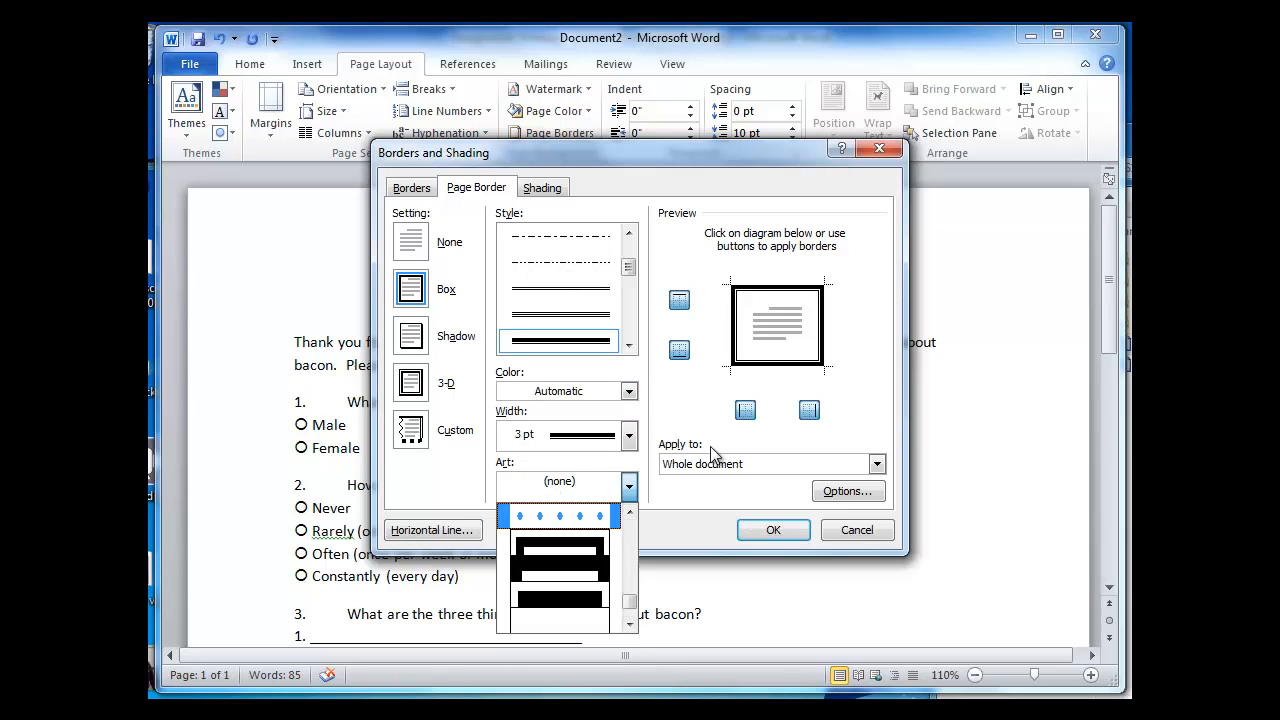
{"action": "left_click", "coordinate": [674, 492]}
Apply the page border to the whole document and check how it frames the page.
{"action": "left_click", "coordinate": [772, 530]}
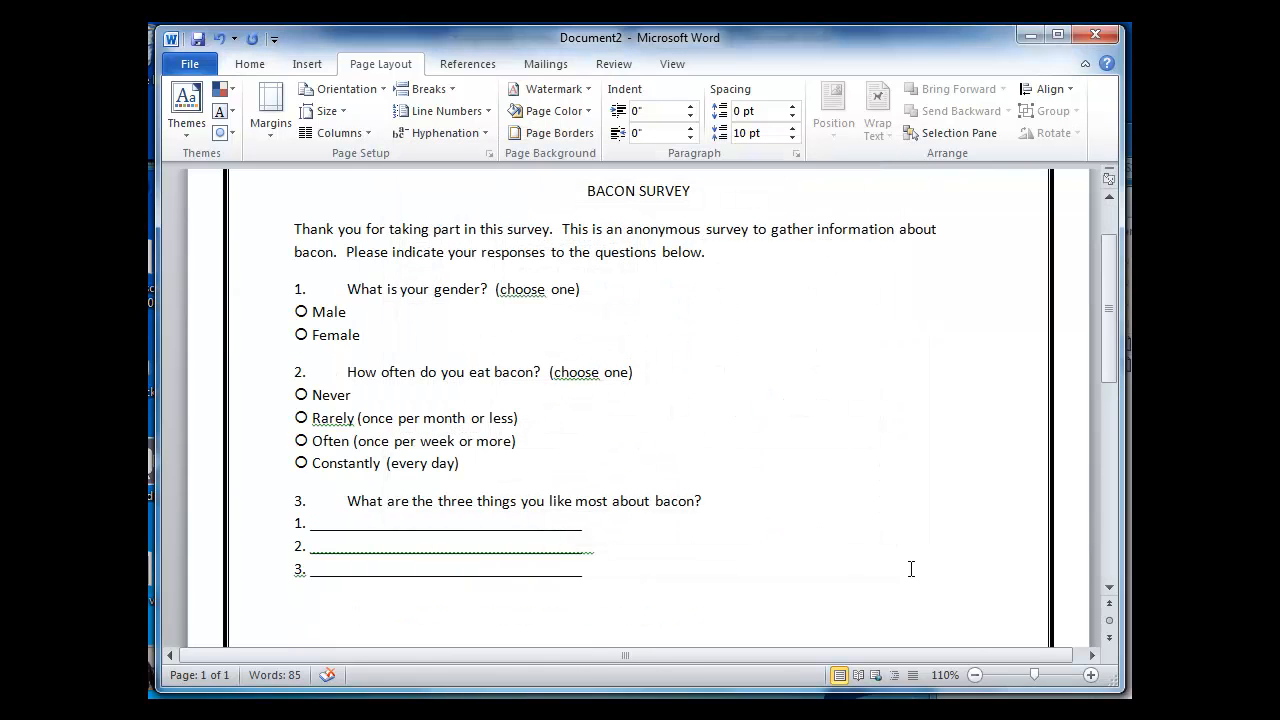
{"action": "left_click", "coordinate": [974, 675]}
{"action": "left_click", "coordinate": [974, 675]}
{"action": "left_click", "coordinate": [974, 675]}
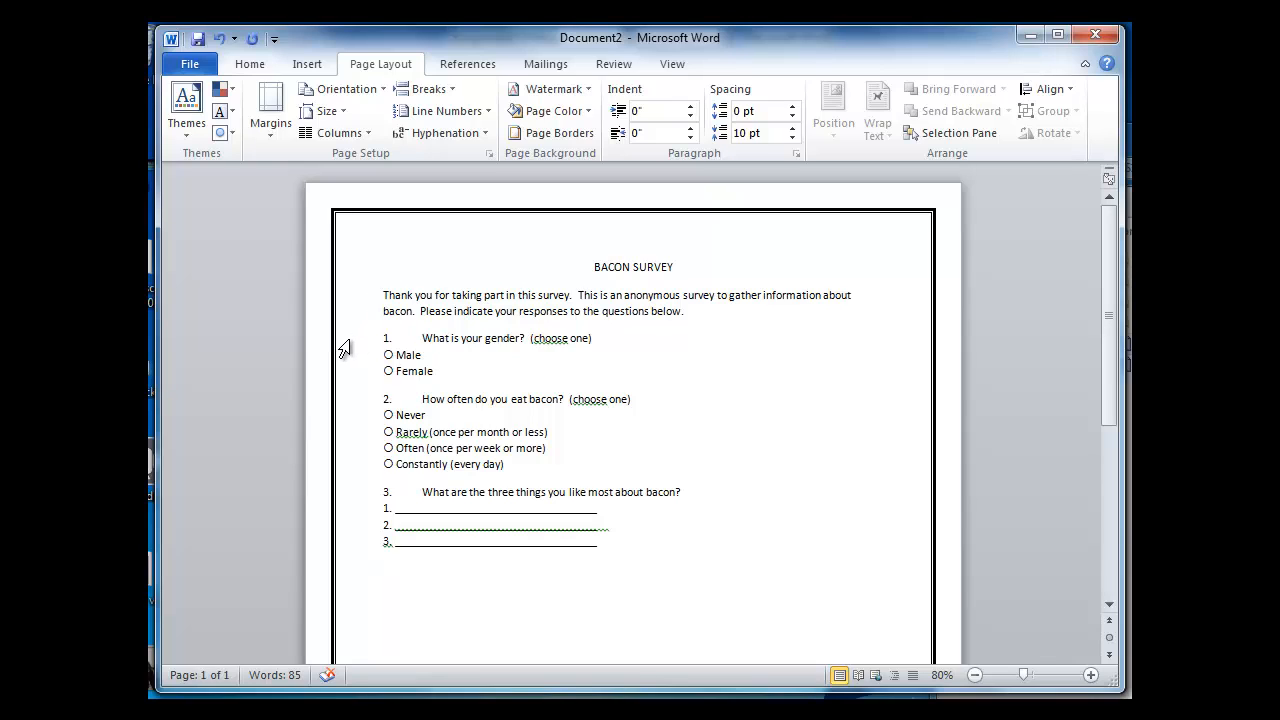
Show the ruler and give all three questions with their answers a hanging indent of 0.5 inch.
{"action": "left_click", "coordinate": [672, 65]}
{"action": "left_click", "coordinate": [416, 90]}
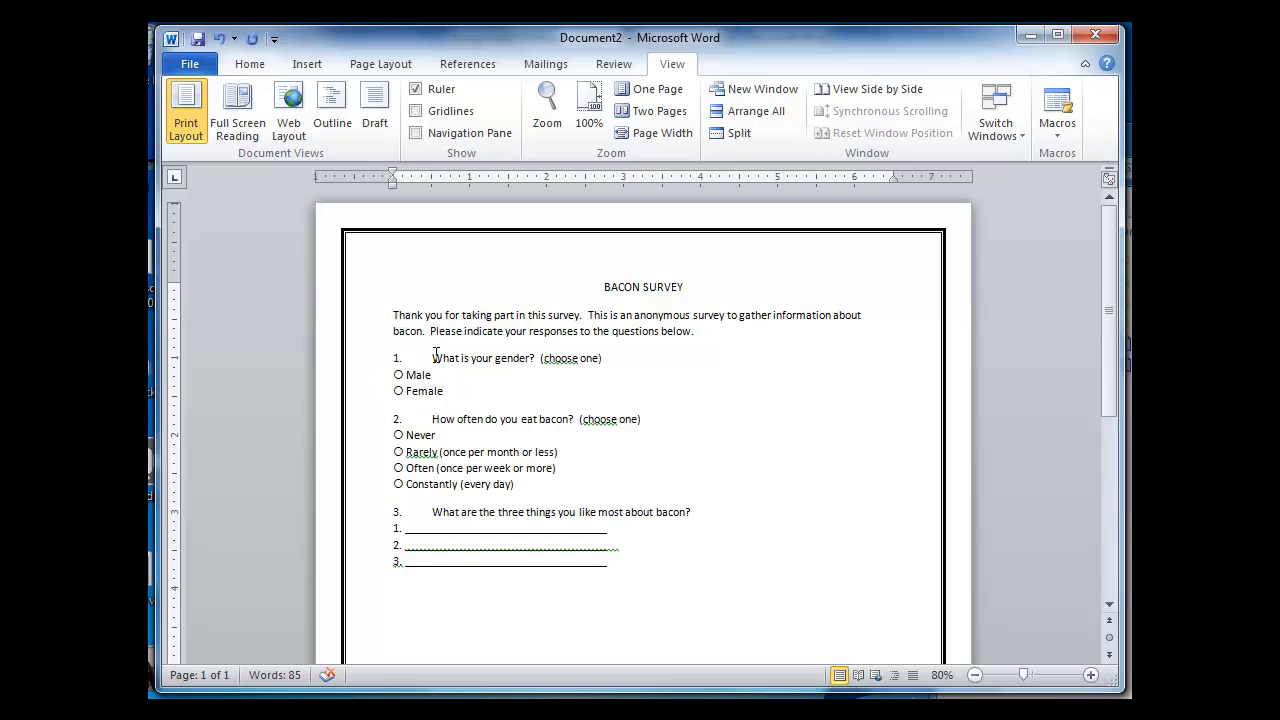
{"action": "left_click", "coordinate": [362, 362]}
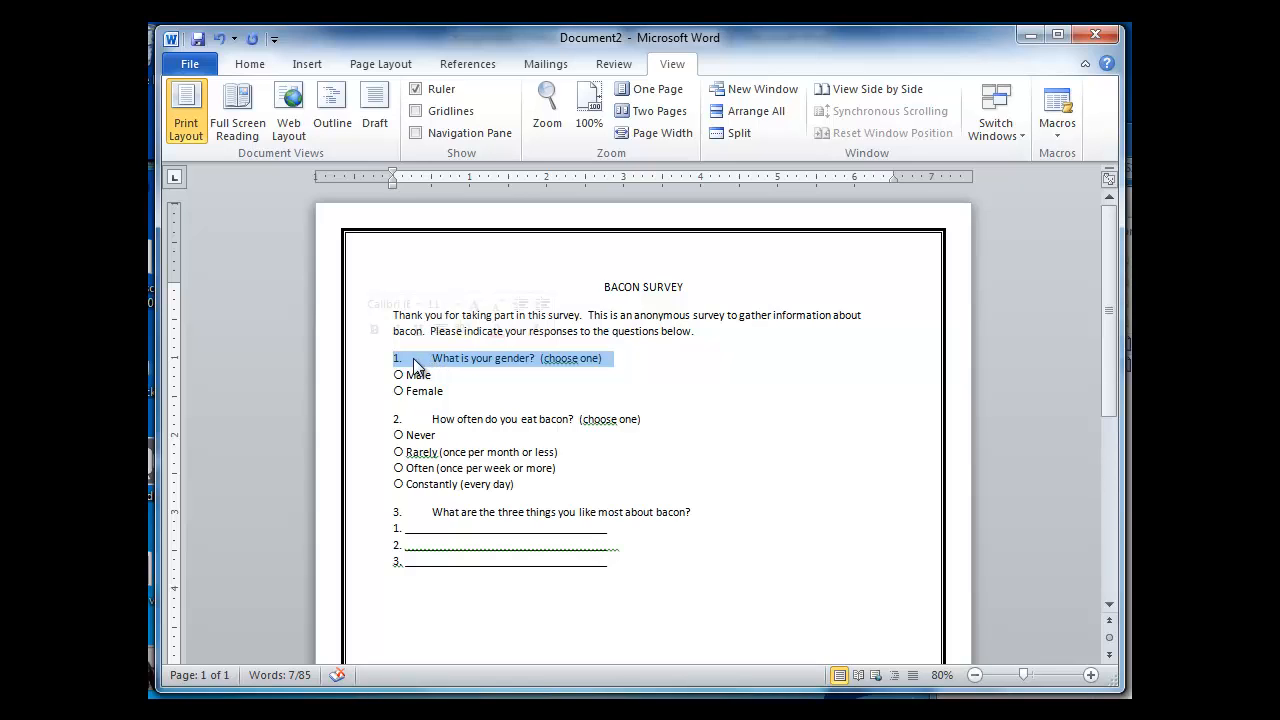
{"action": "left_click", "coordinate": [432, 360]}
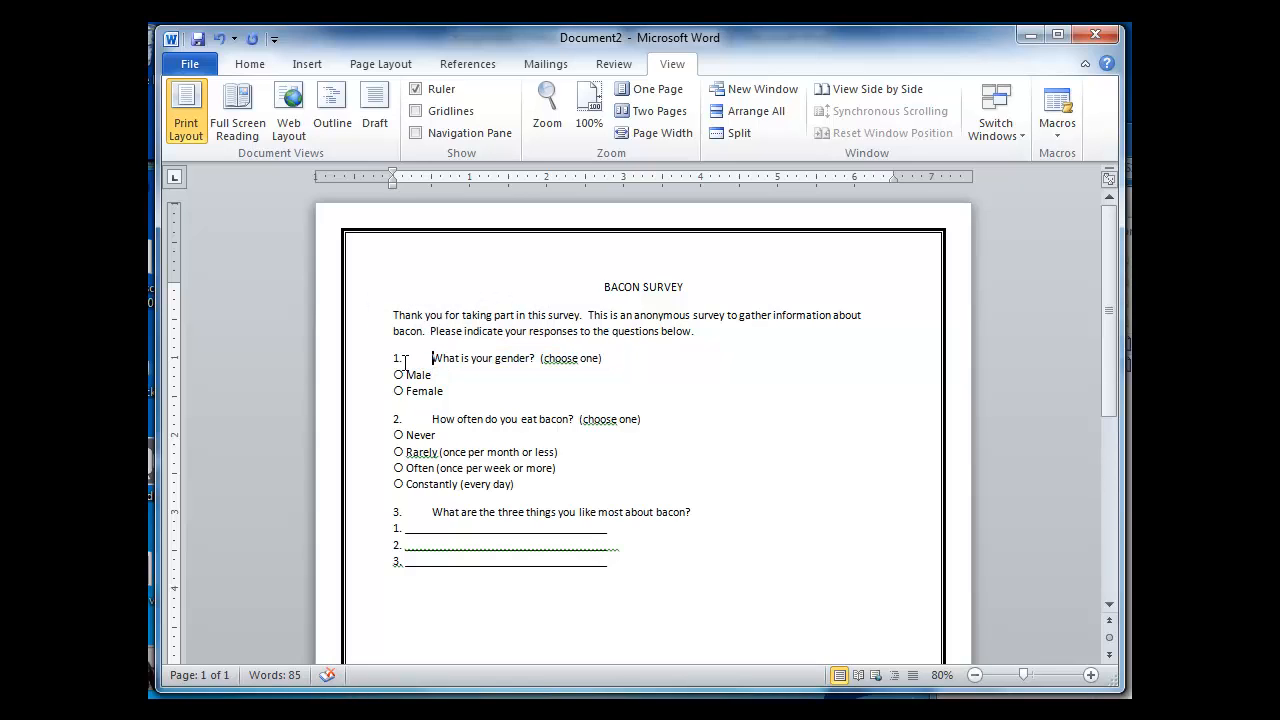
{"action": "left_click_drag", "start_coordinate": [362, 376], "coordinate": [360, 398]}
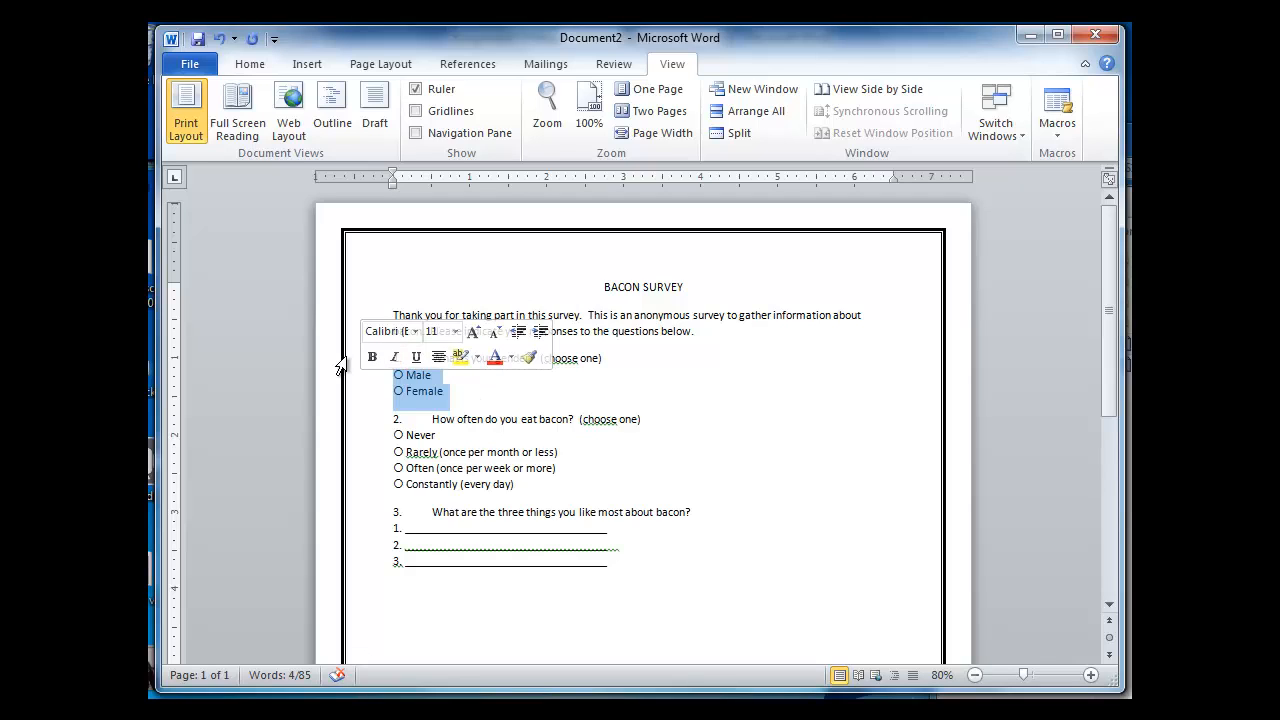
{"action": "left_click_drag", "start_coordinate": [346, 362], "coordinate": [360, 569]}
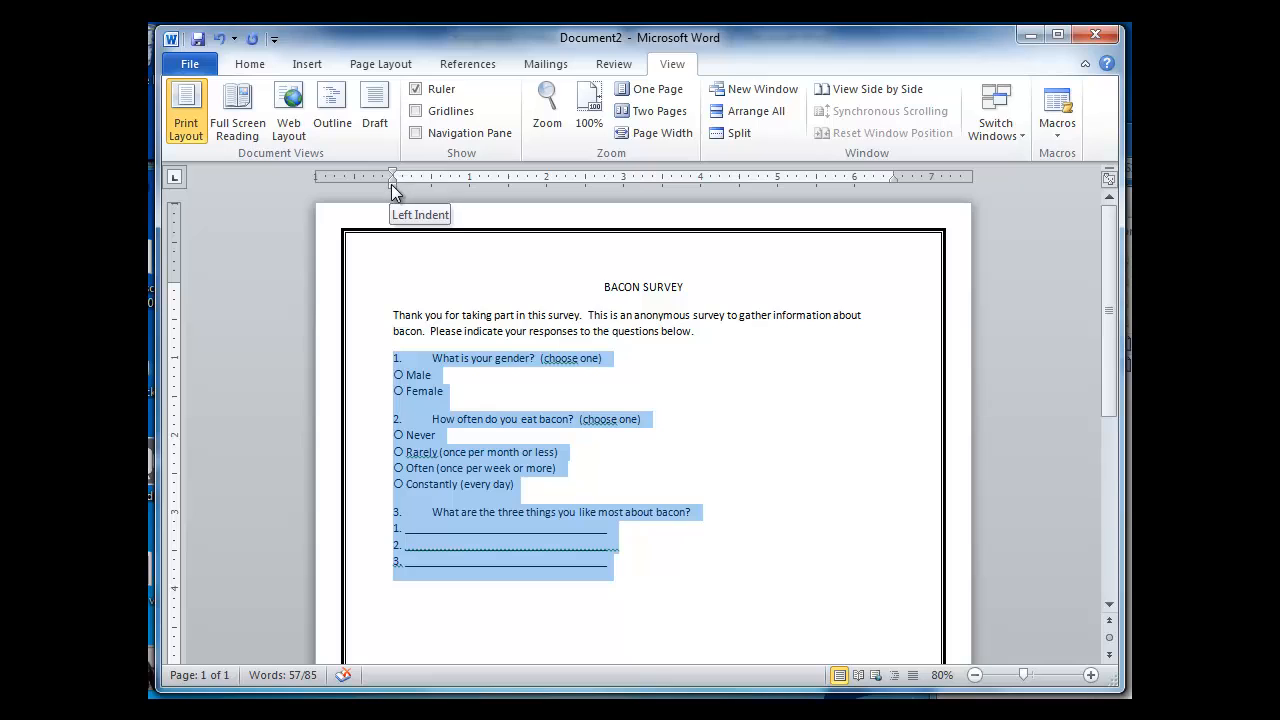
{"action": "mouse_move", "coordinate": [391, 184]}
{"action": "left_mouse_down"}
{"action": "mouse_move", "coordinate": [469, 185]}
{"action": "mouse_move", "coordinate": [397, 186]}
{"action": "mouse_move", "coordinate": [459, 172]}
{"action": "mouse_move", "coordinate": [392, 179]}
{"action": "mouse_move", "coordinate": [431, 187]}
{"action": "left_mouse_up"}
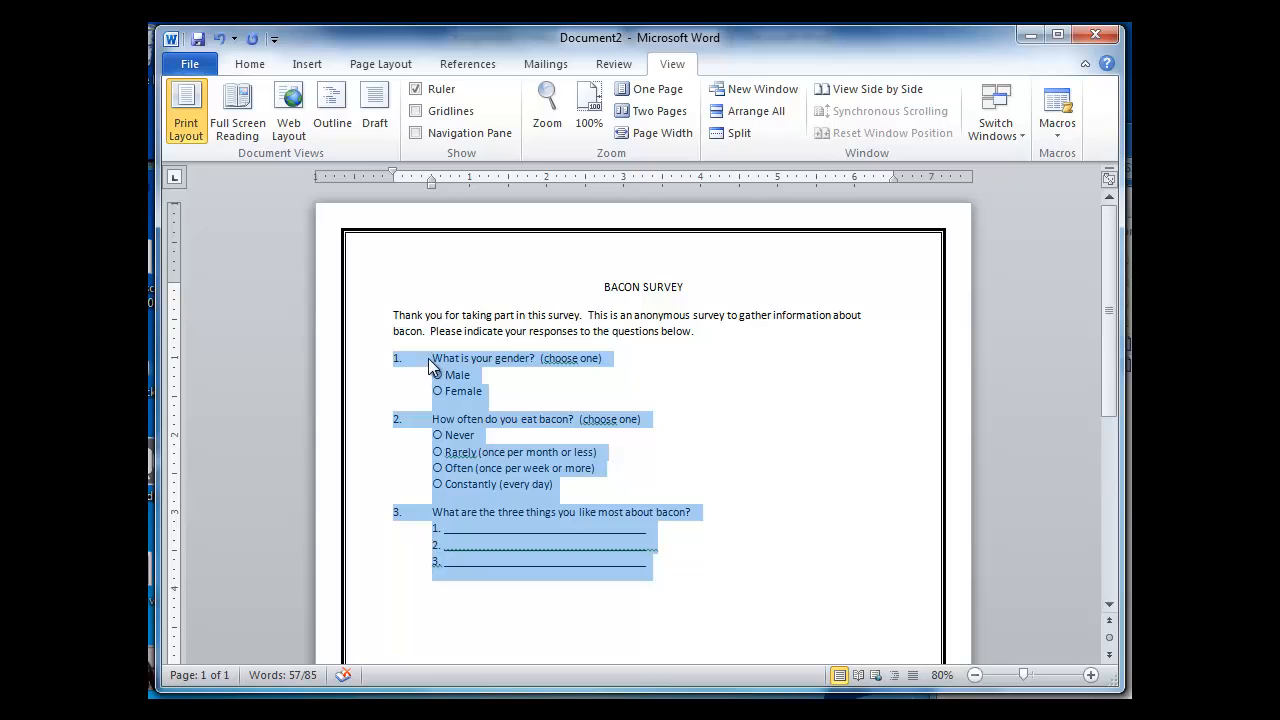
Show the formatting marks and set a left tab stop at 0.25 inch for the three selected questions.
{"action": "left_click", "coordinate": [250, 64]}
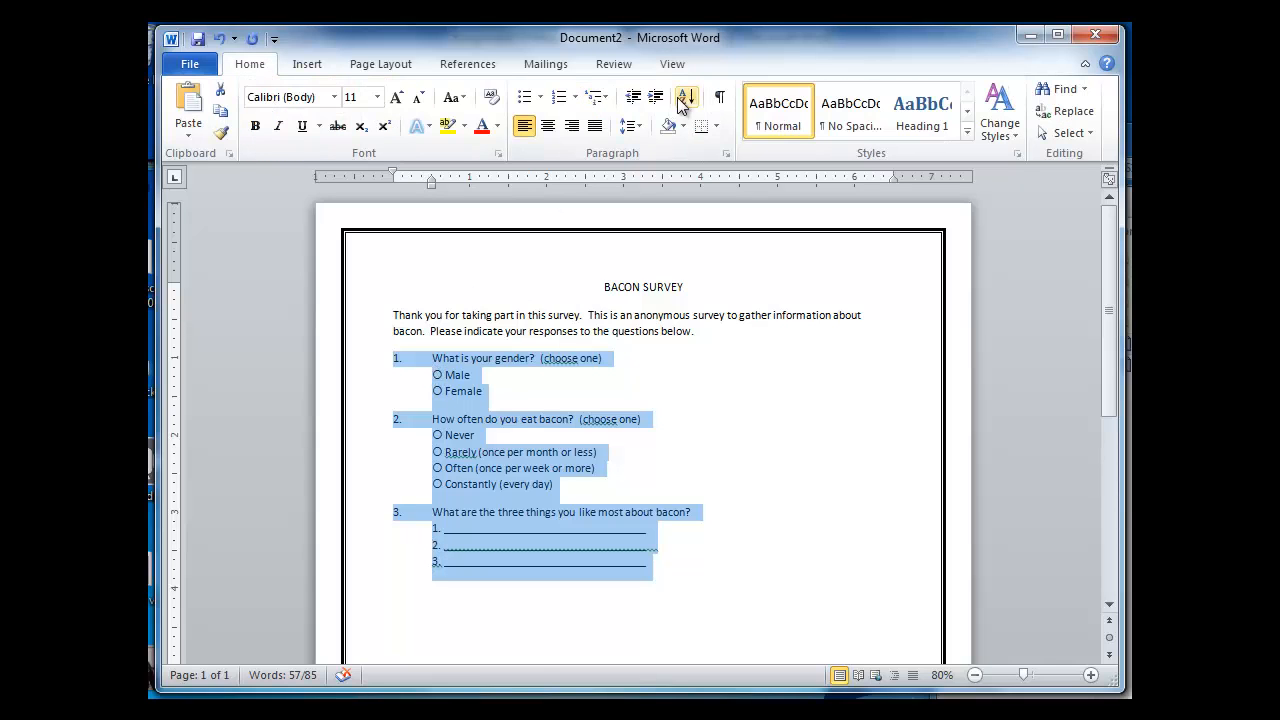
{"action": "left_click", "coordinate": [719, 96]}
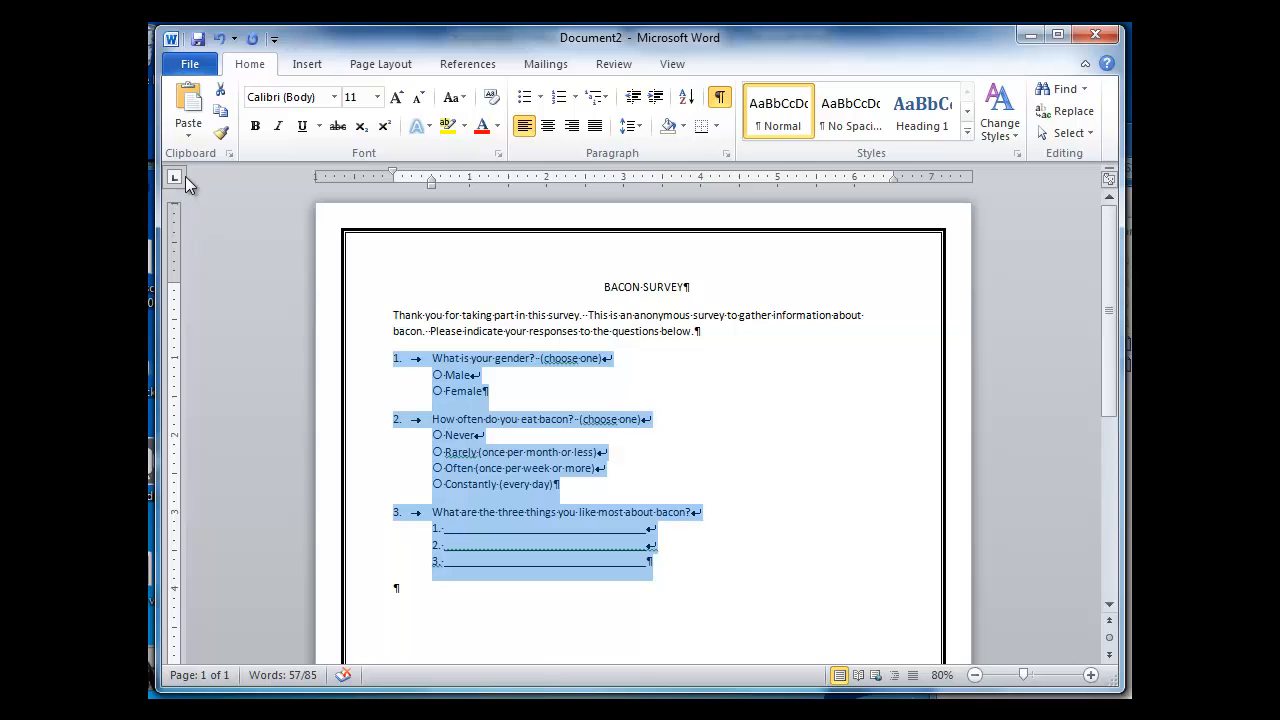
{"action": "left_click", "coordinate": [412, 178]}
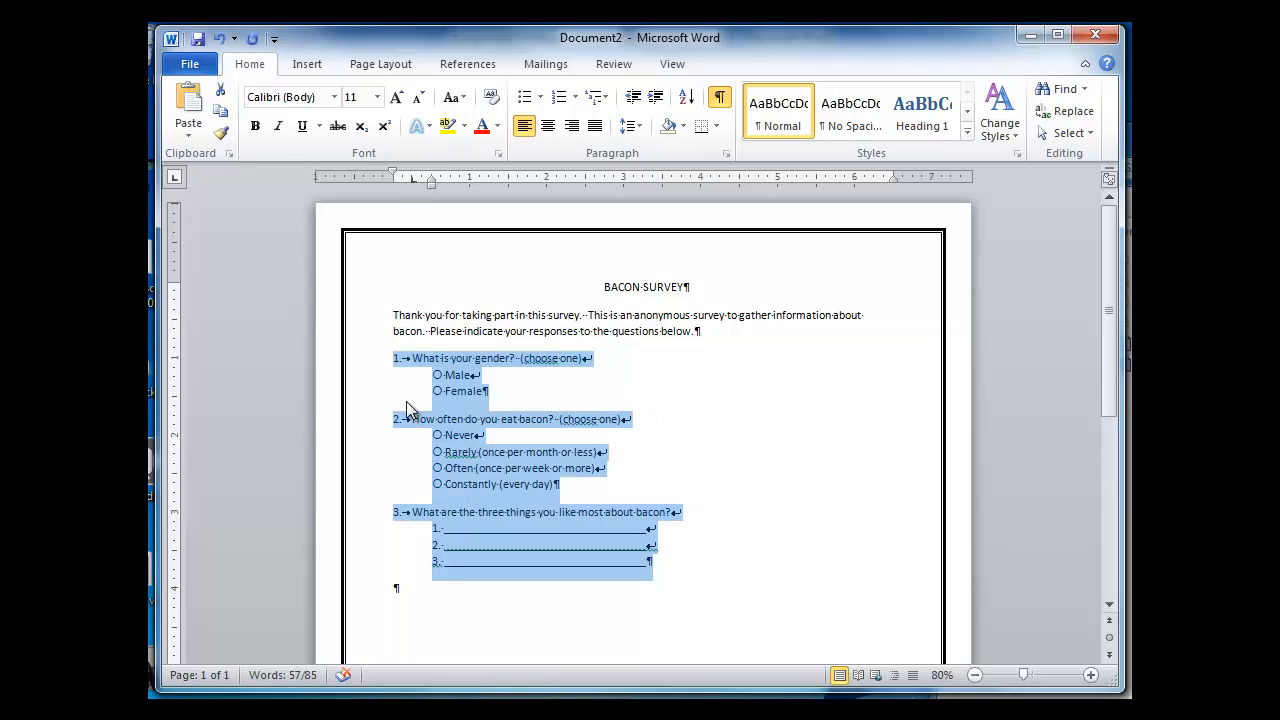
Hide the formatting marks and check the alignment of the three questions and their answers.
{"action": "left_click", "coordinate": [600, 388]}
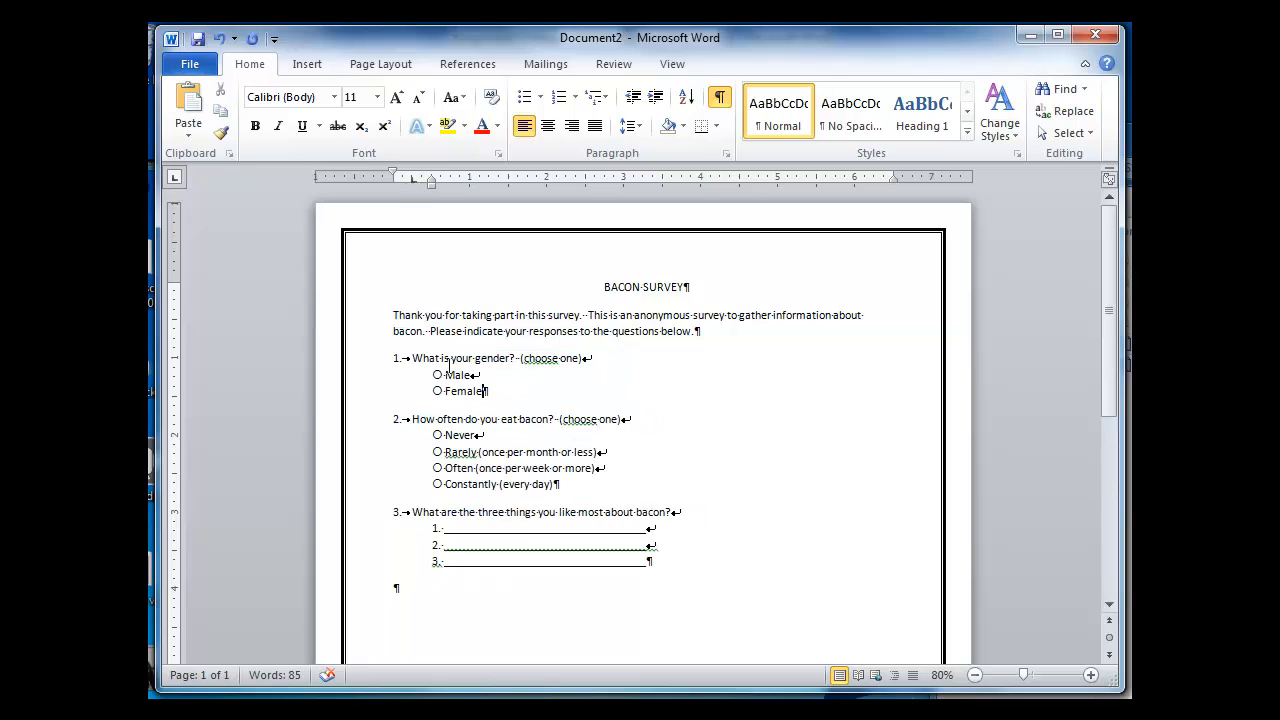
{"action": "left_click", "coordinate": [719, 97]}
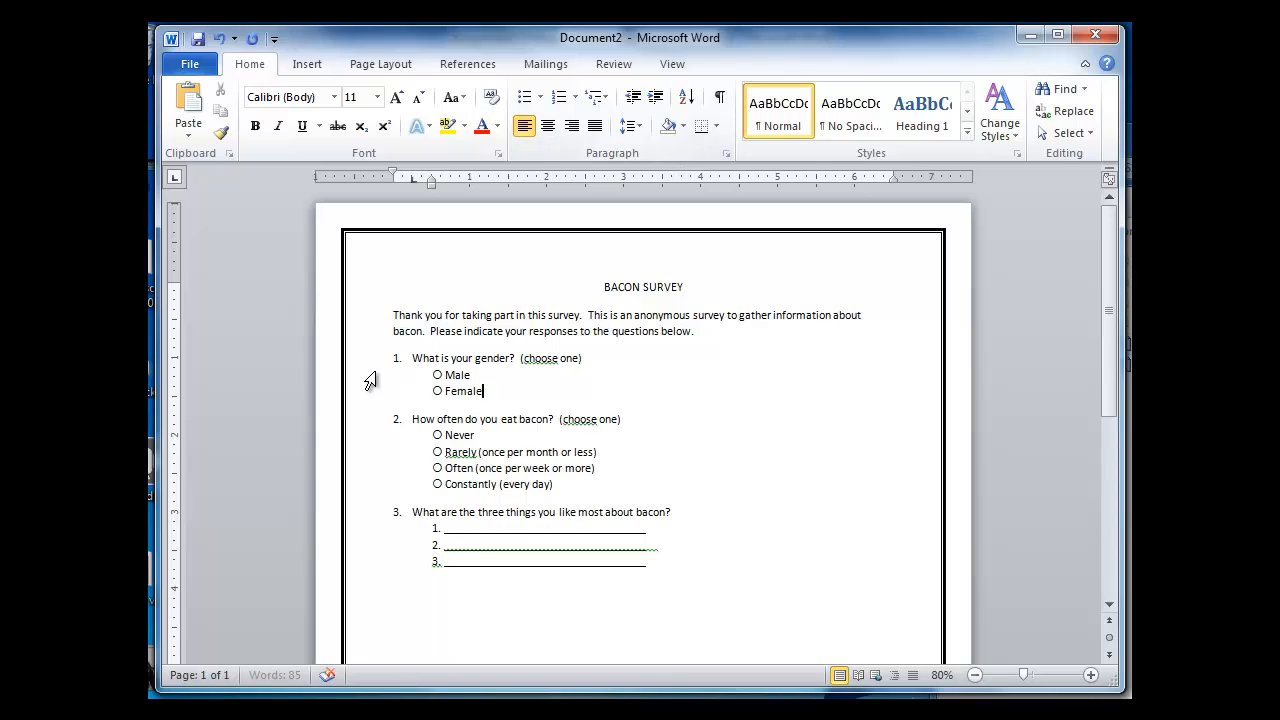
{"action": "left_click_drag", "start_coordinate": [356, 360], "coordinate": [350, 574]}
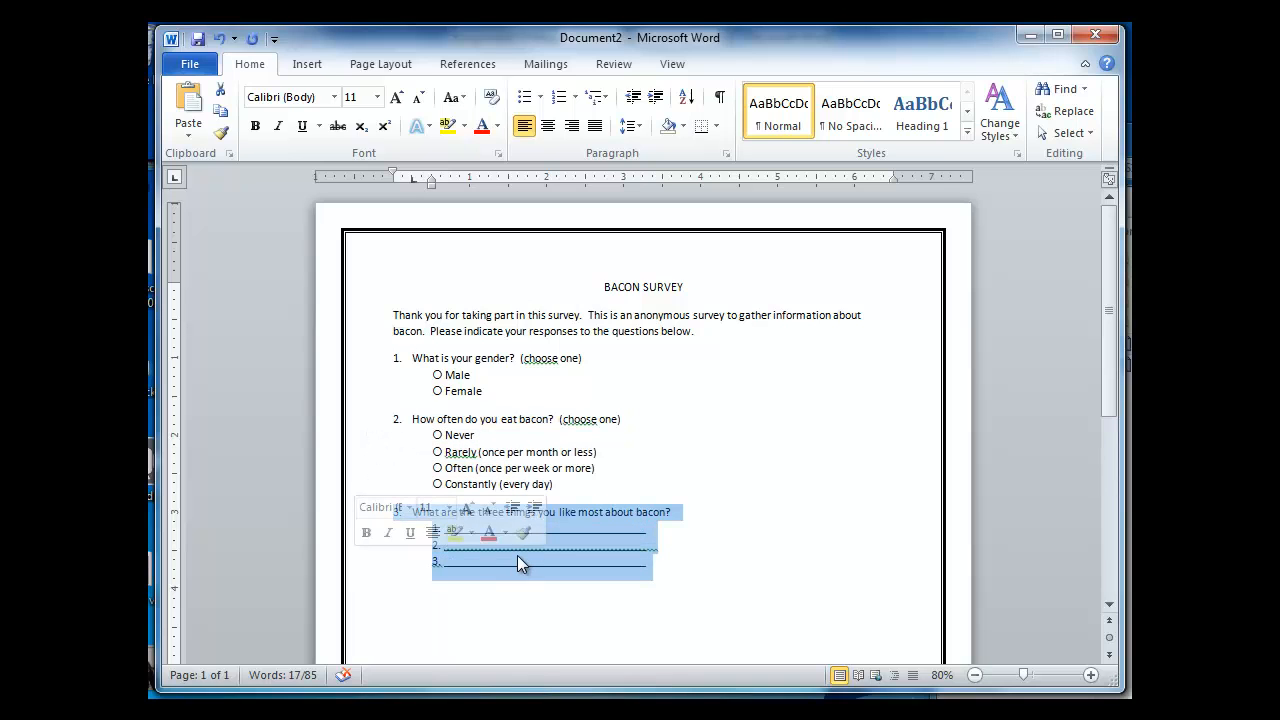
Insert an empty line above each of the three numbered answer blanks under the question about liking bacon.
{"action": "left_click", "coordinate": [697, 527]}
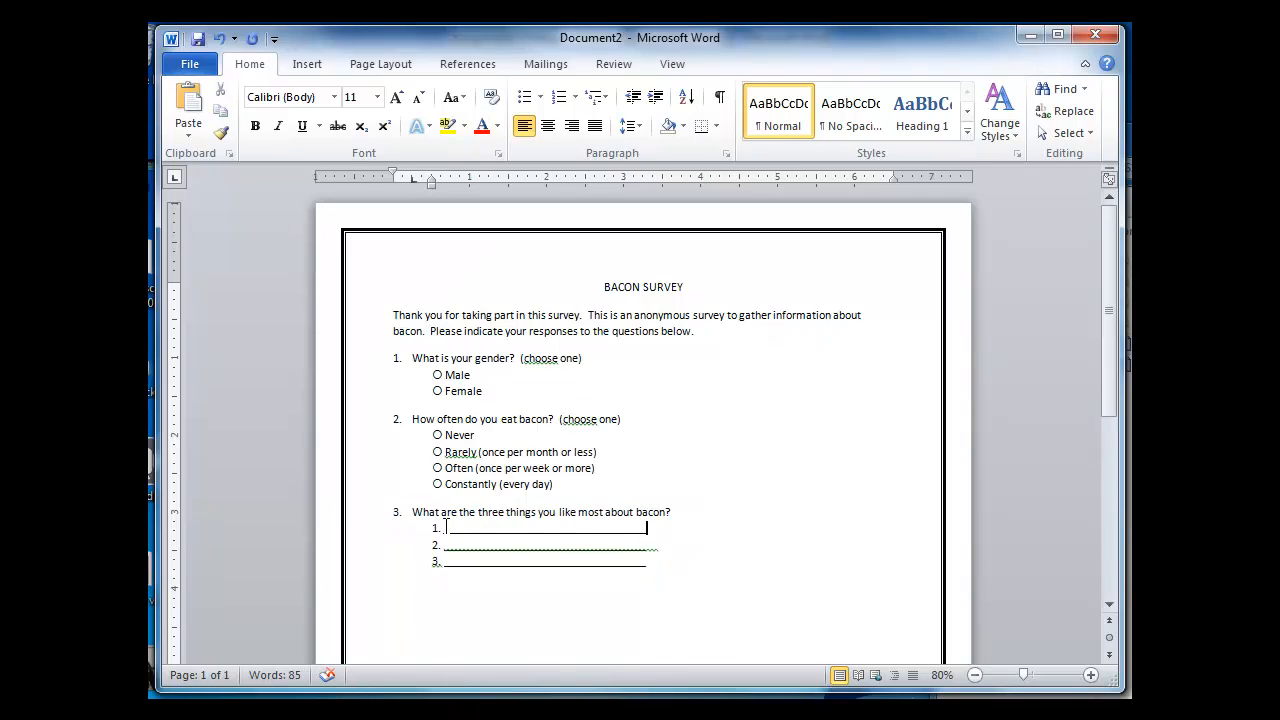
{"action": "left_click_drag", "start_coordinate": [450, 527], "coordinate": [629, 531]}
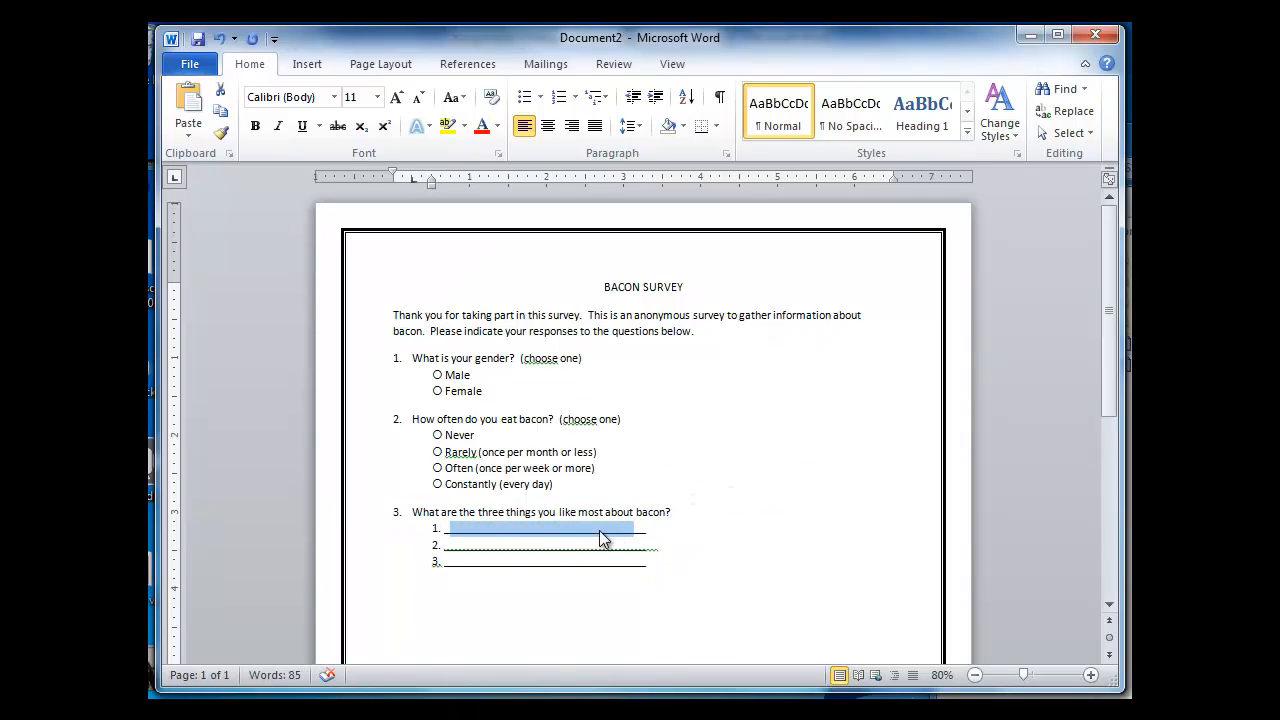
{"action": "left_click", "coordinate": [655, 528]}
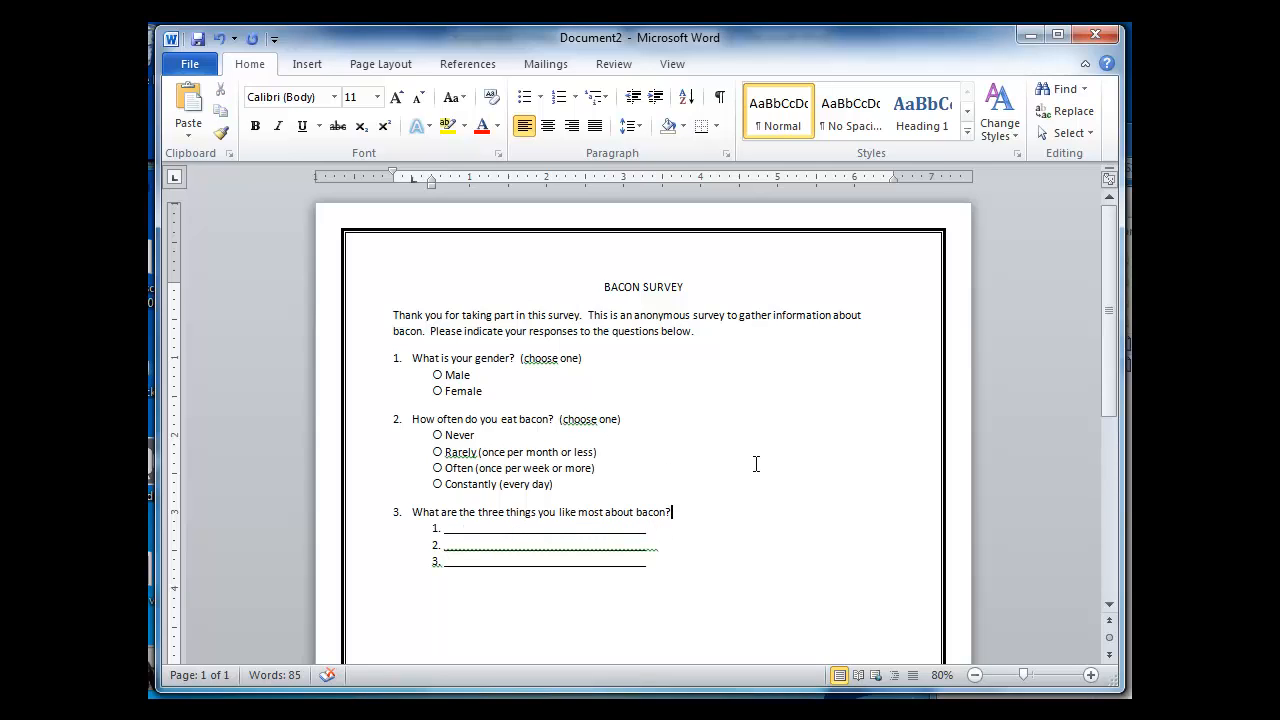
{"action": "key", "text": "Return"}
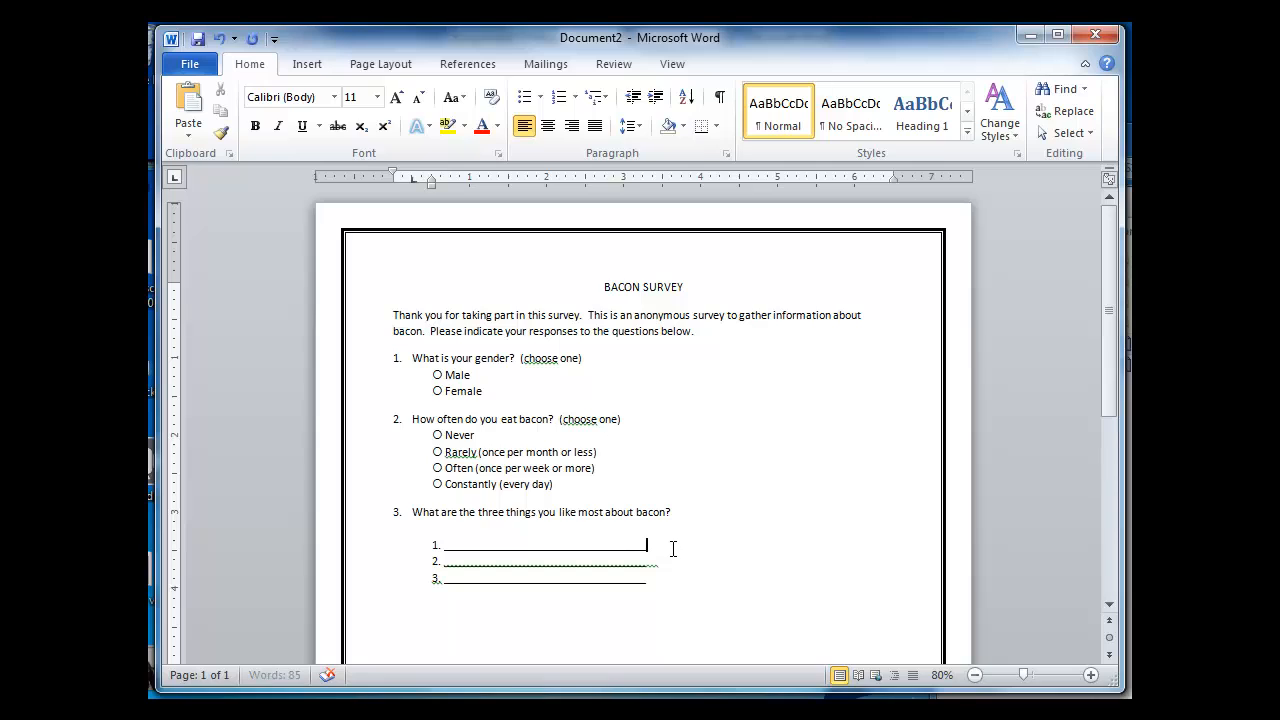
{"action": "key", "text": "Return"}
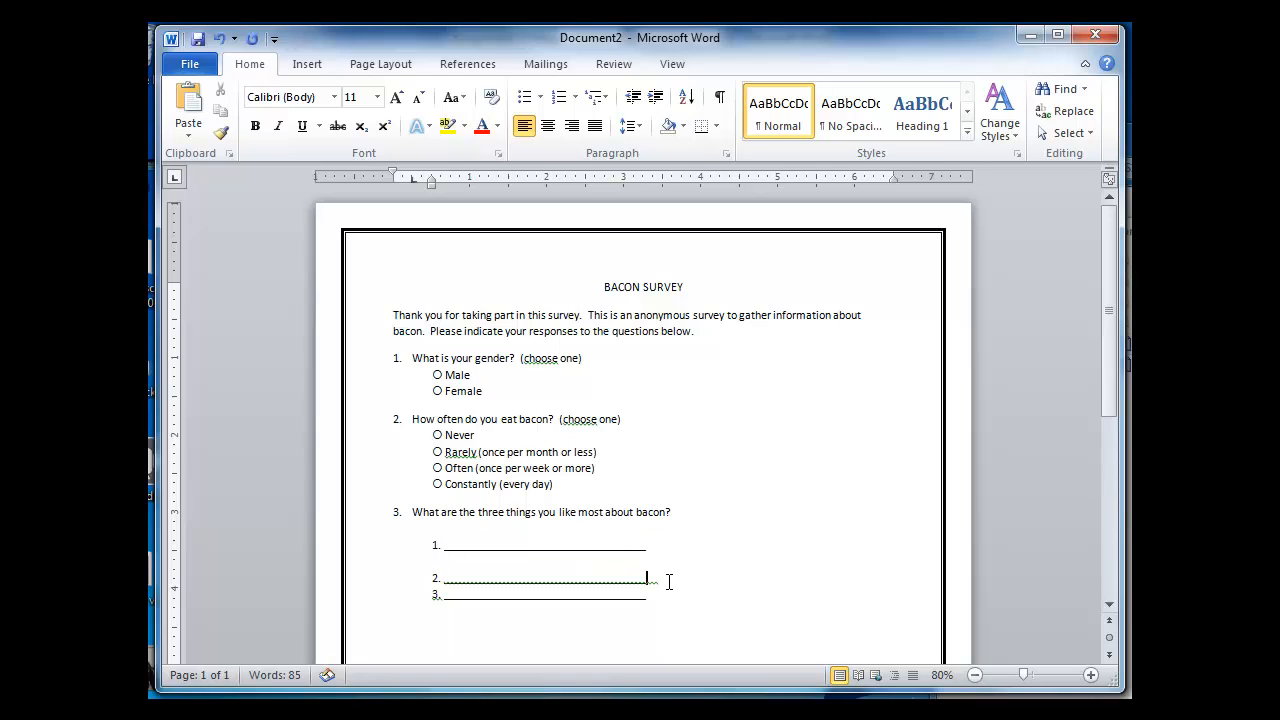
{"action": "left_click", "coordinate": [669, 582]}
{"action": "key", "text": "Return"}
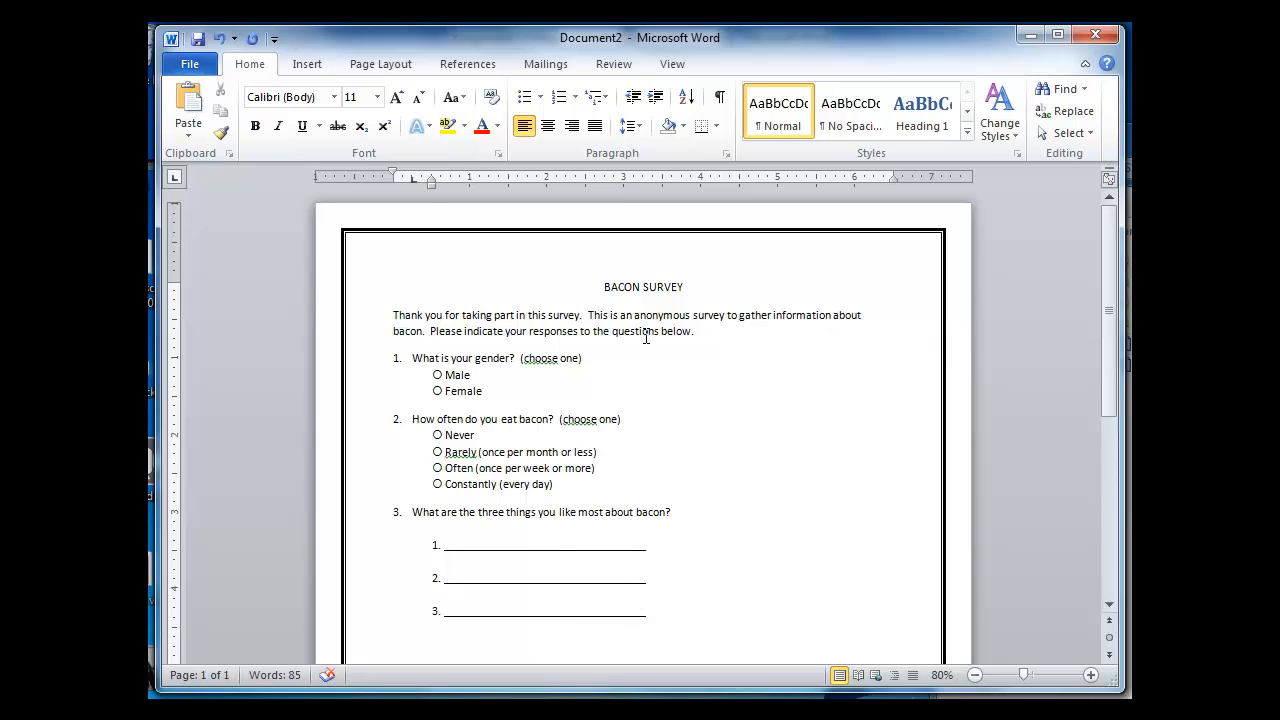
{"action": "mouse_move", "coordinate": [1109, 323]}
{"action": "left_mouse_down"}
{"action": "mouse_move", "coordinate": [1099, 365]}
{"action": "mouse_move", "coordinate": [1092, 330]}
{"action": "left_mouse_up"}
{"action": "left_click_drag", "start_coordinate": [488, 365], "coordinate": [317, 323]}
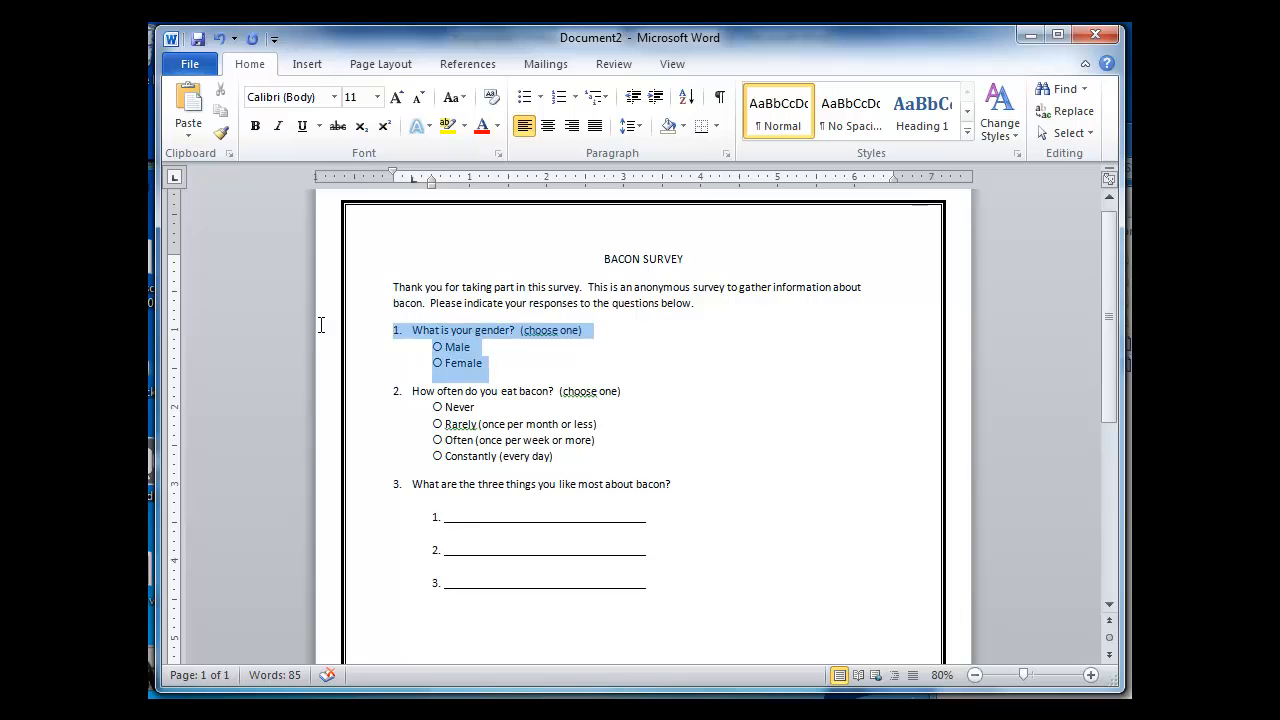
{"action": "left_click", "coordinate": [522, 365]}
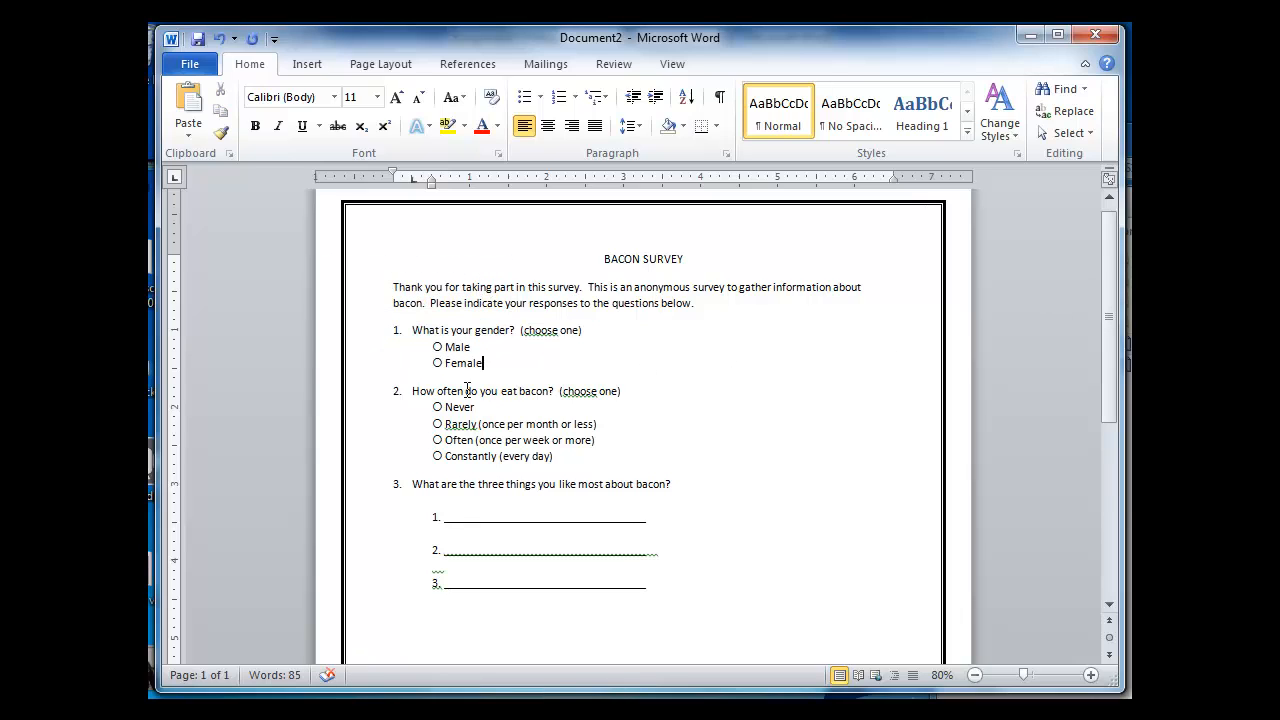
{"action": "left_click_drag", "start_coordinate": [1108, 300], "coordinate": [1094, 247]}
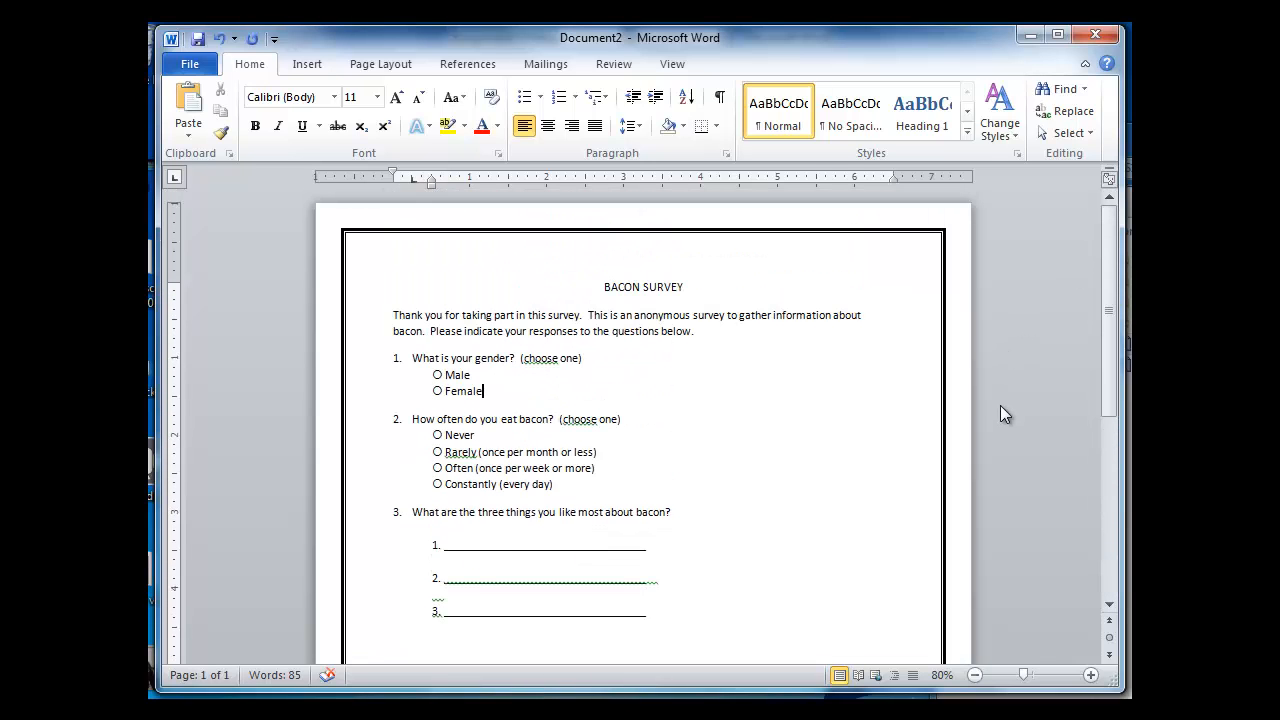